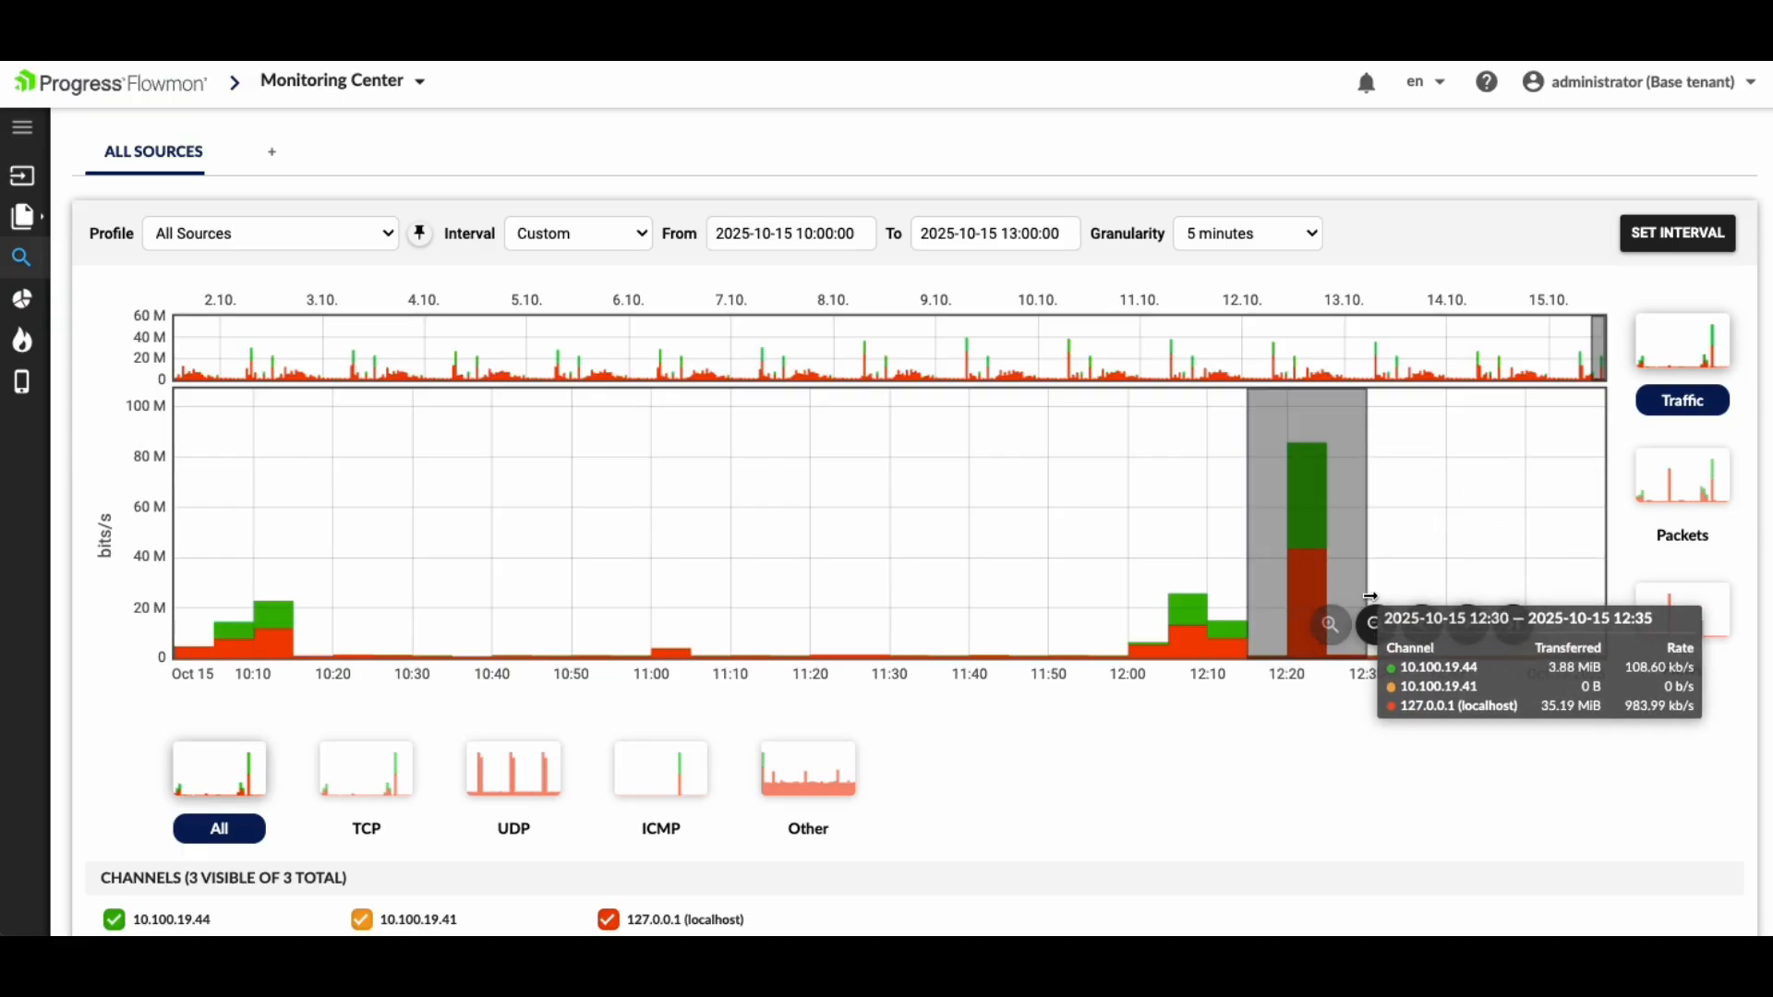
# - In the advanced analysis for 12:15 to 12:30, base the statistics on the IP protocol parameter
pyautogui.scroll(-5, 986, 792)
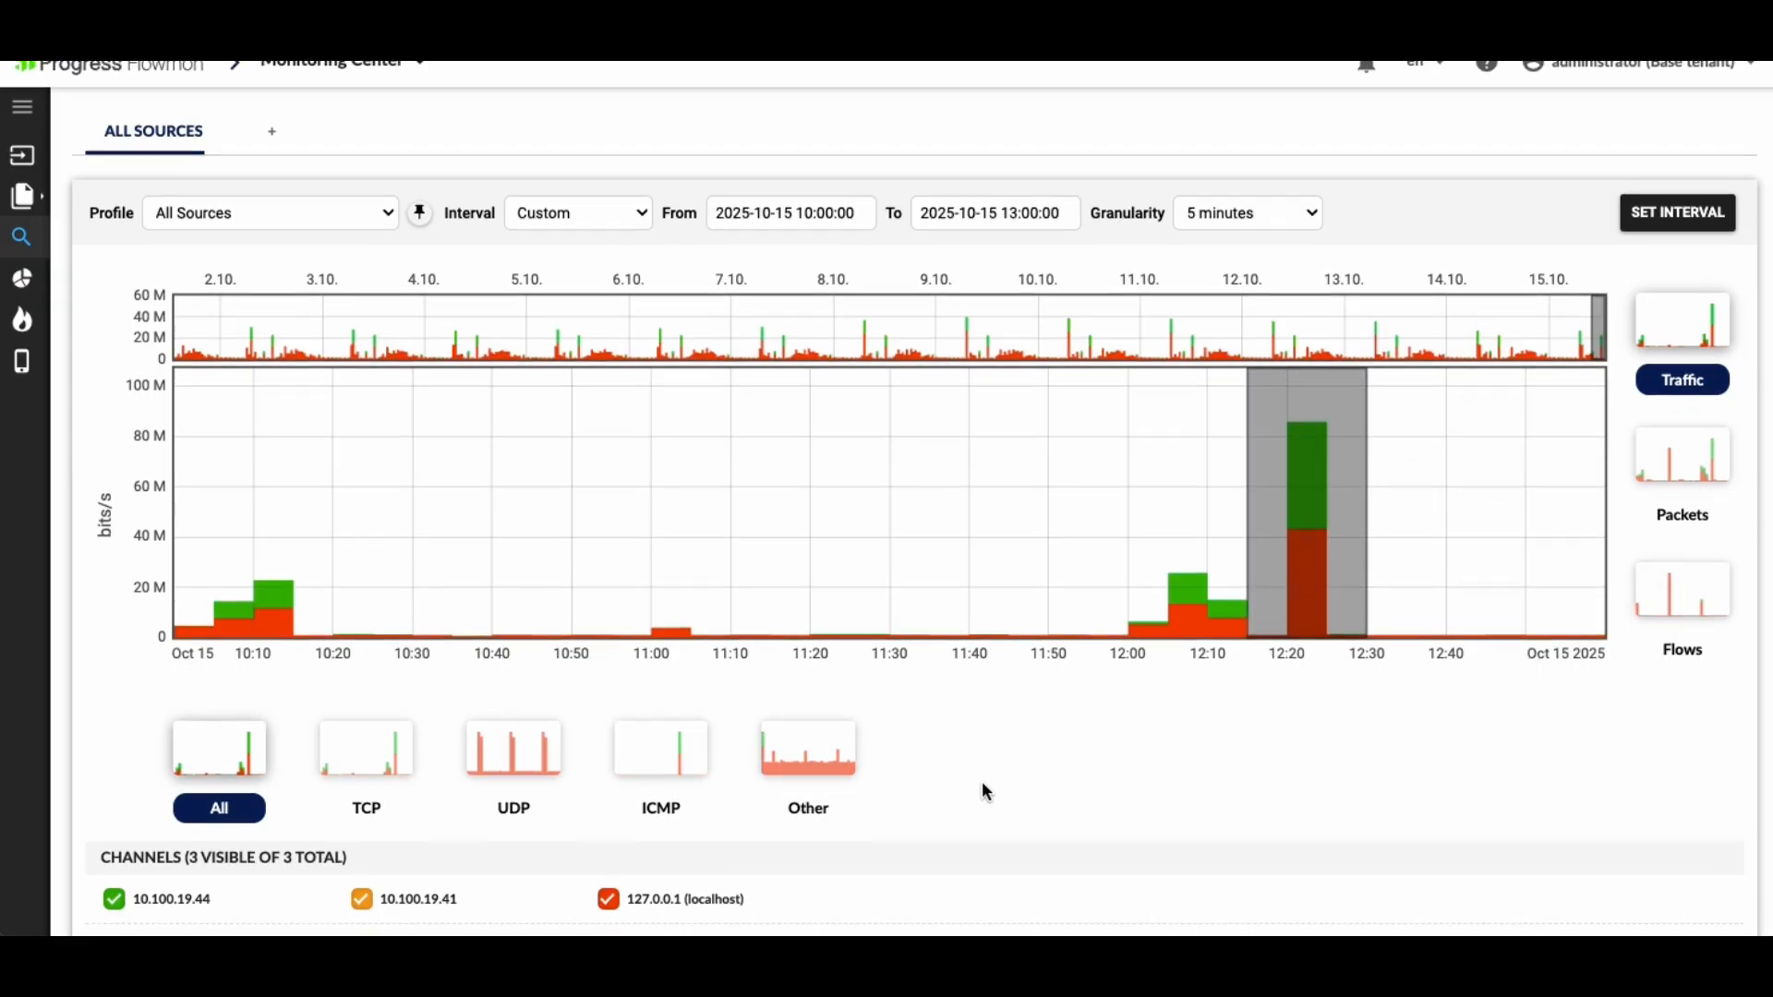
pyautogui.scroll(-2, 967, 771)
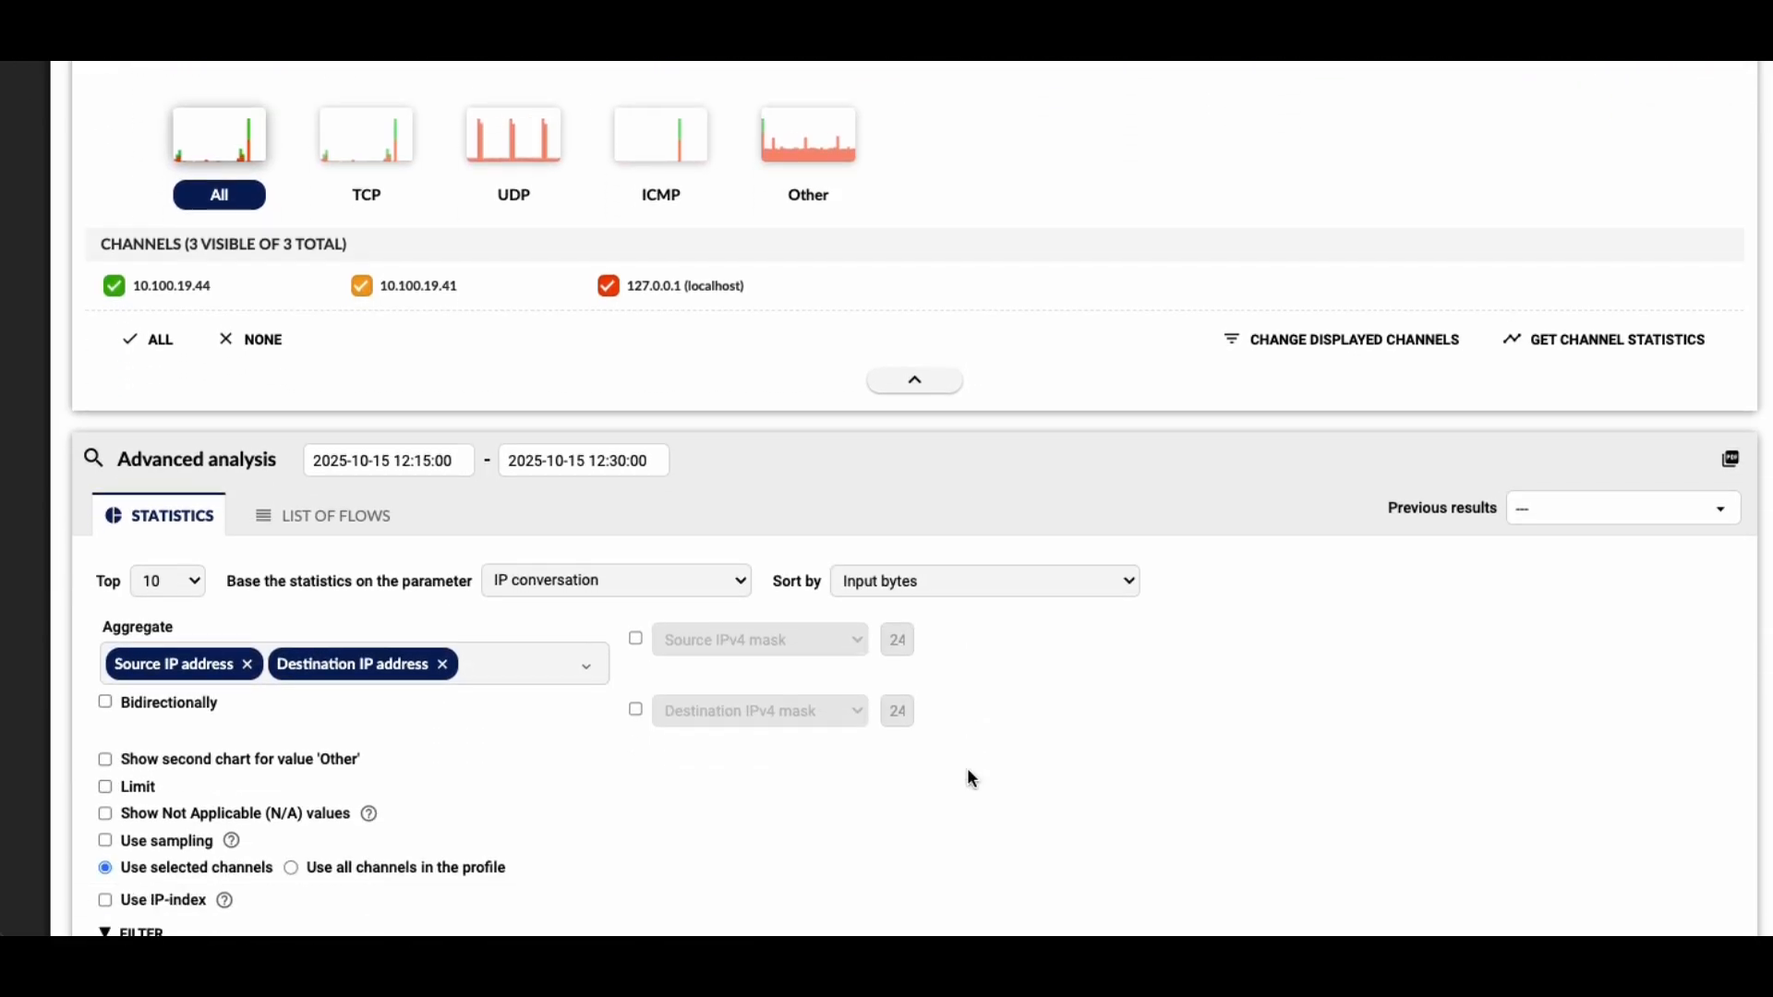
pyautogui.scroll(-2, 967, 753)
pyautogui.click(656, 363)
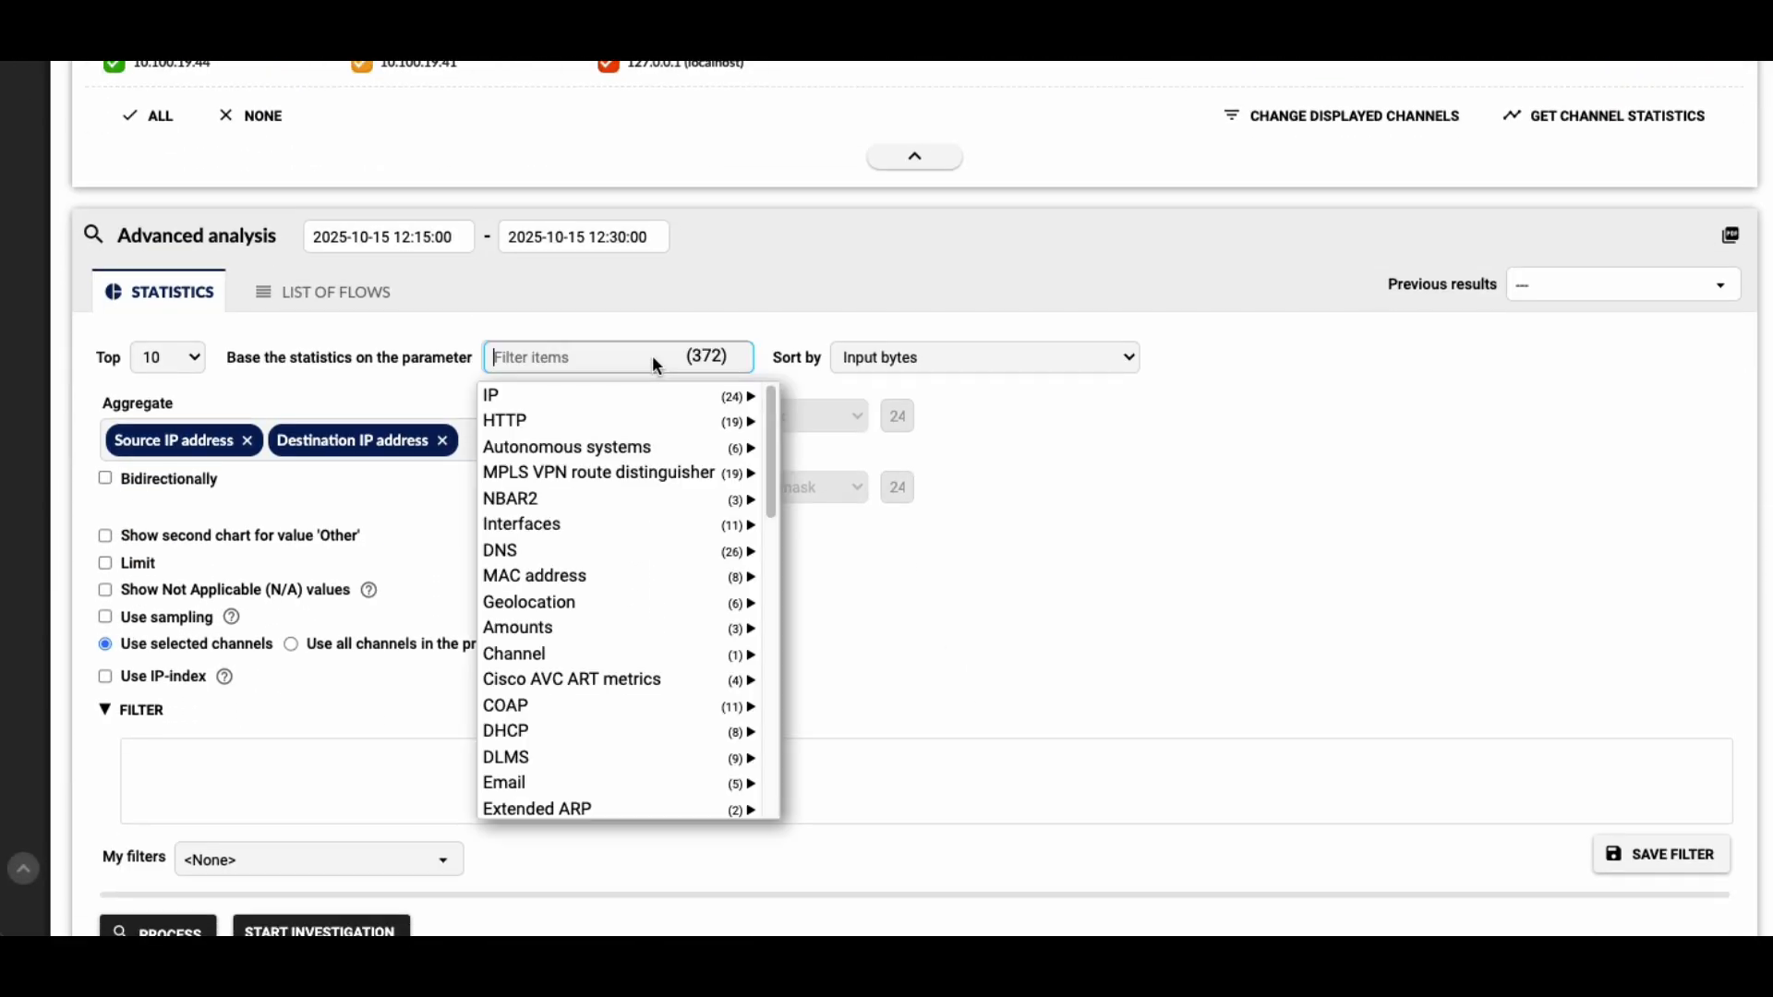
pyautogui.moveTo(712, 401)
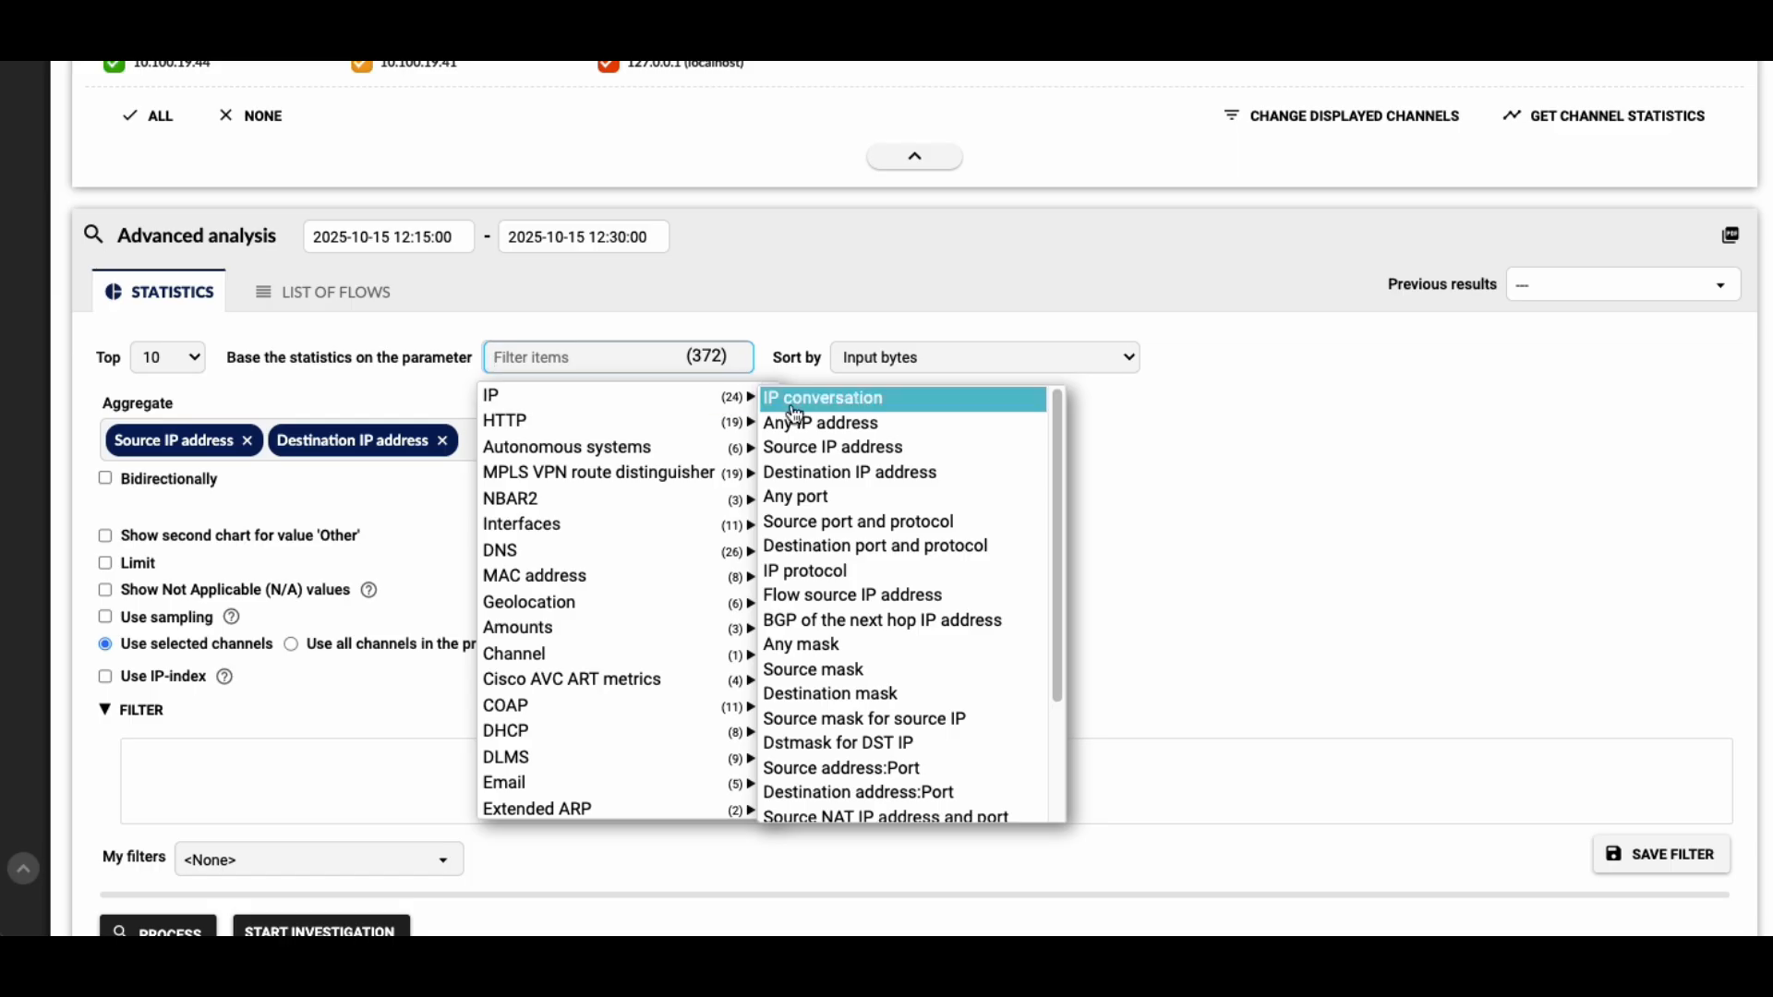
pyautogui.click(850, 572)
# - Sort the top 10 statistics by Flows and process the analysis
pyautogui.click(879, 412)
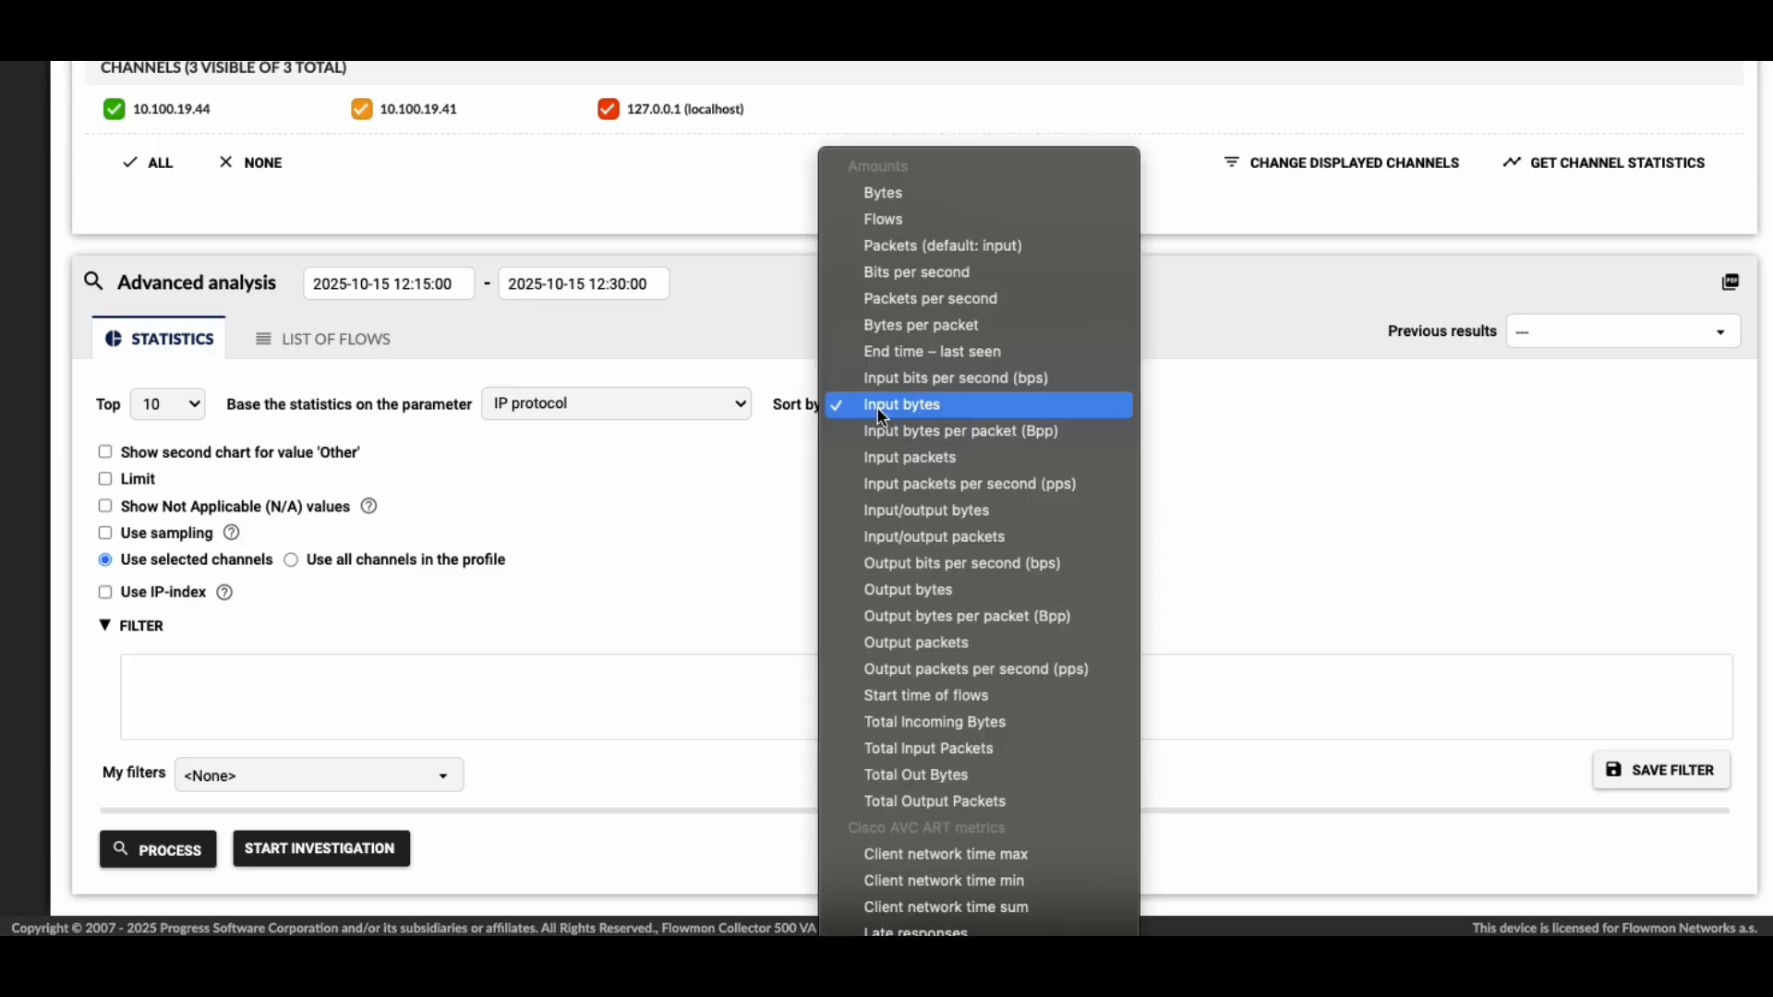
pyautogui.click(879, 222)
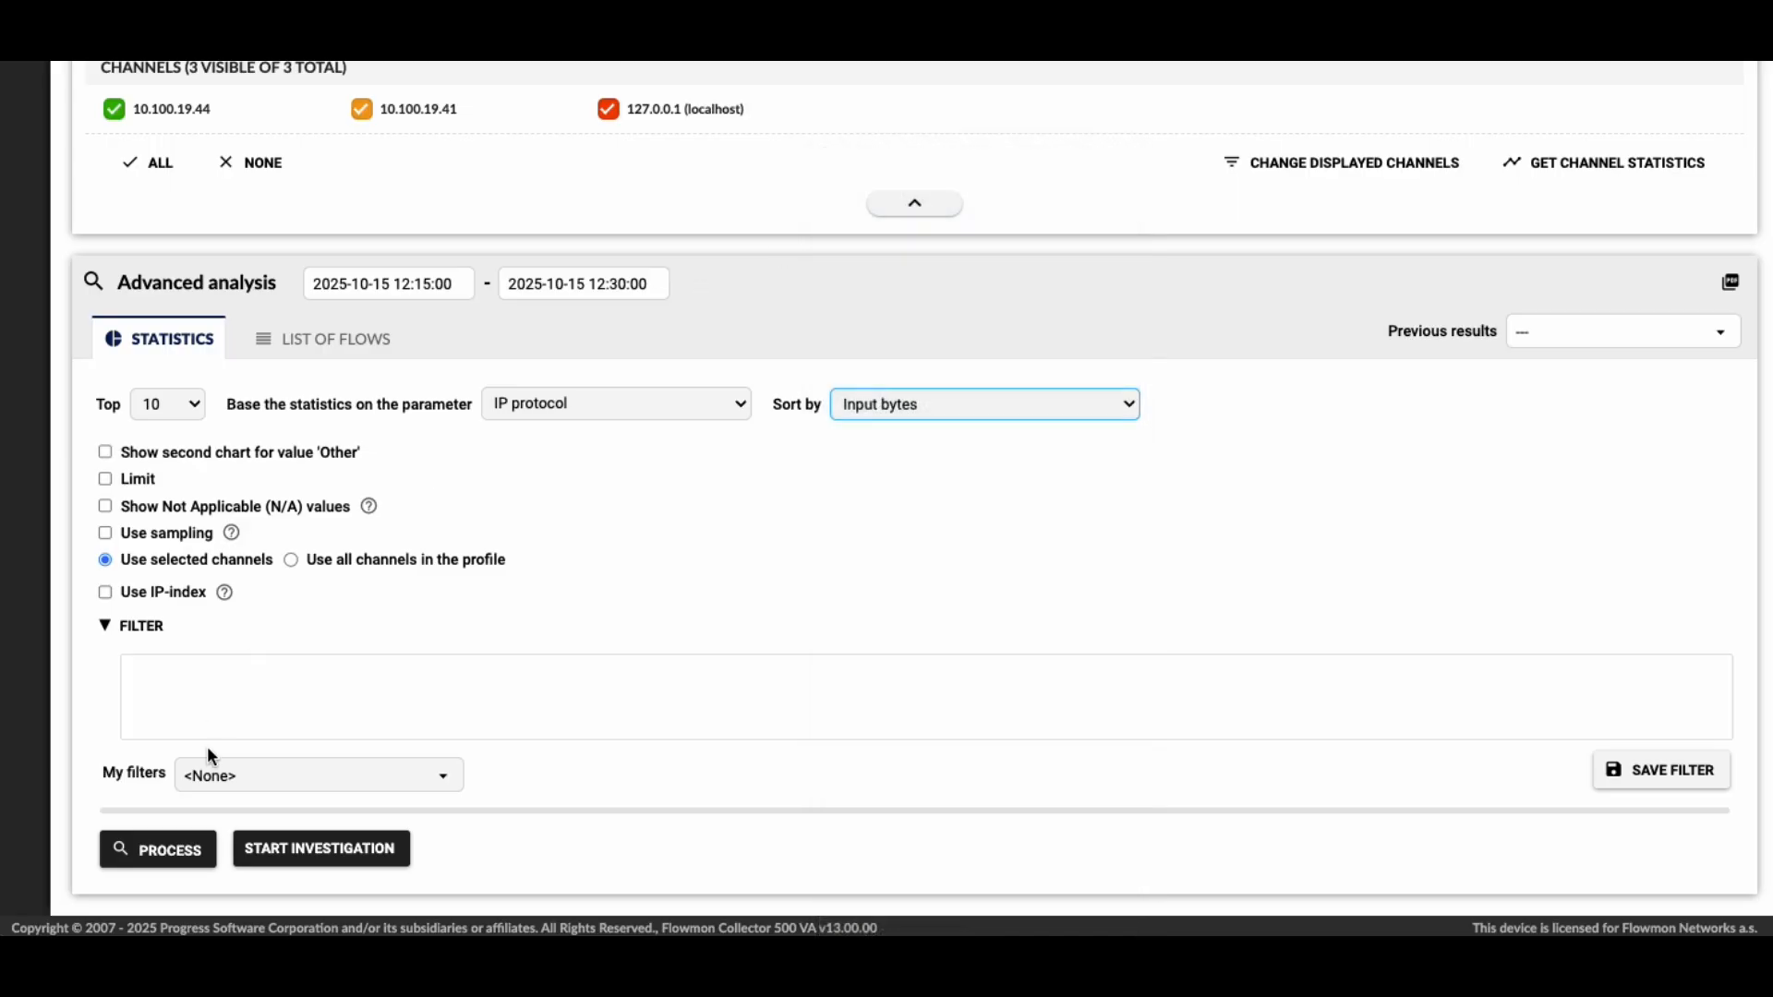
pyautogui.click(166, 845)
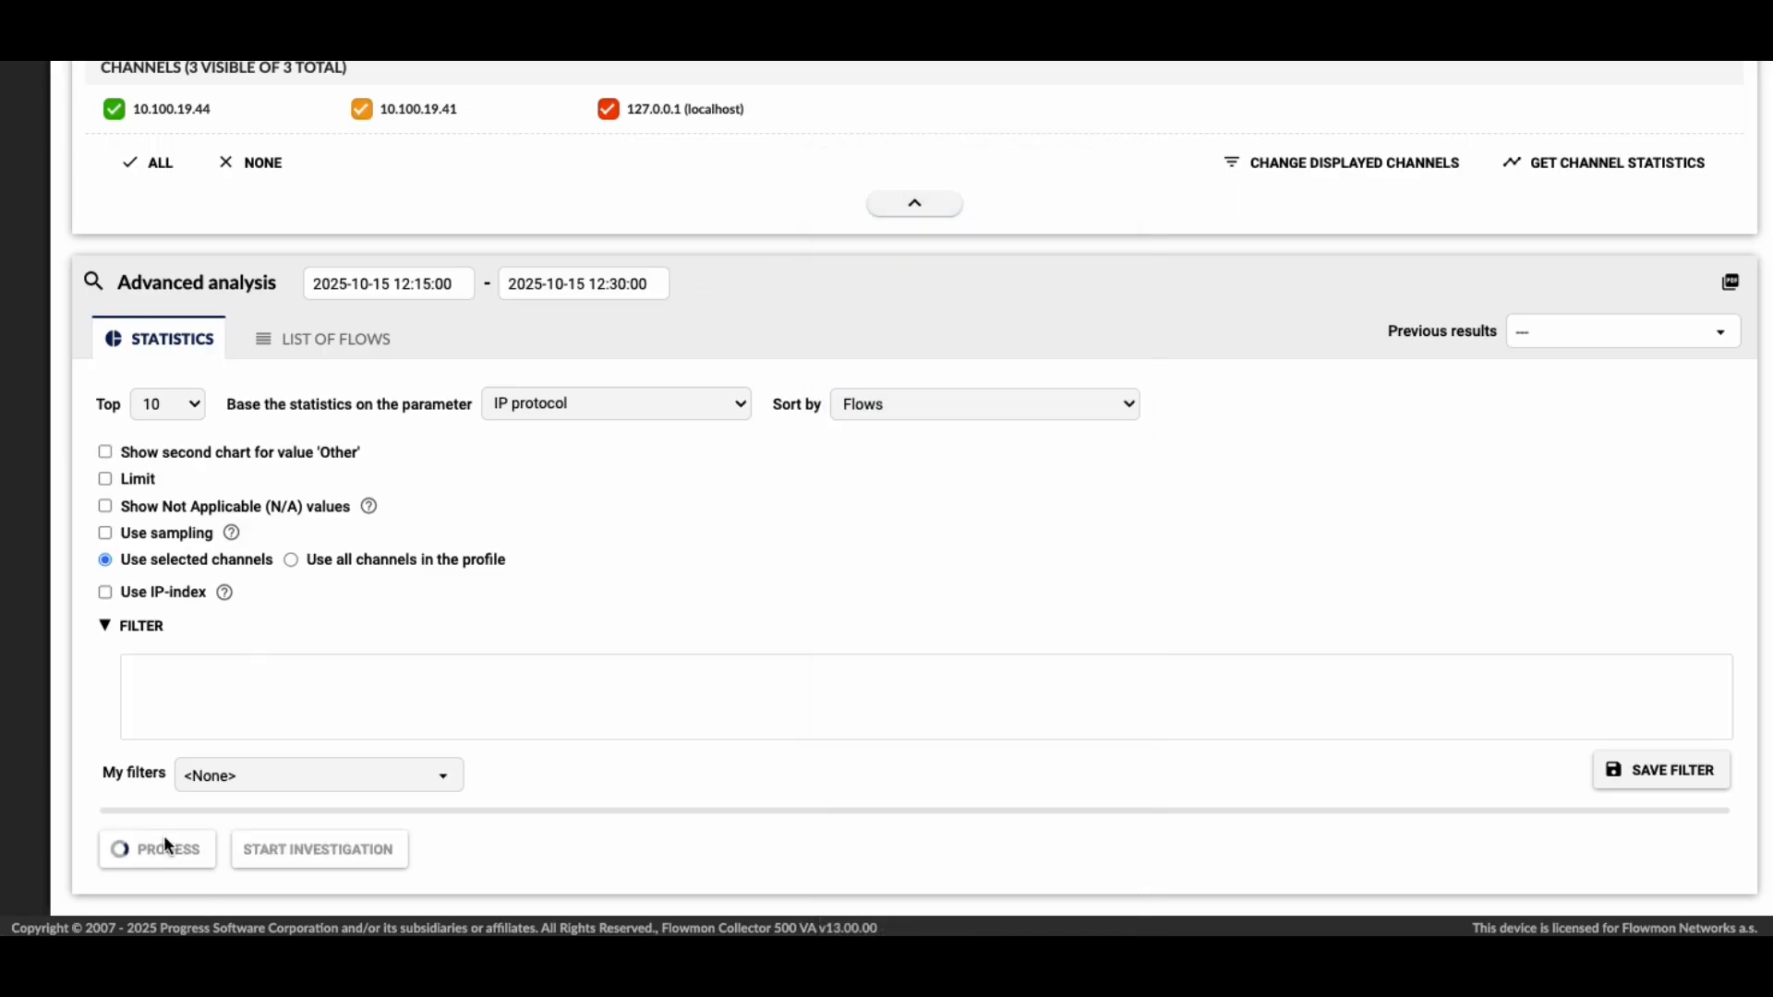
pyautogui.scroll(-1, 512, 784)
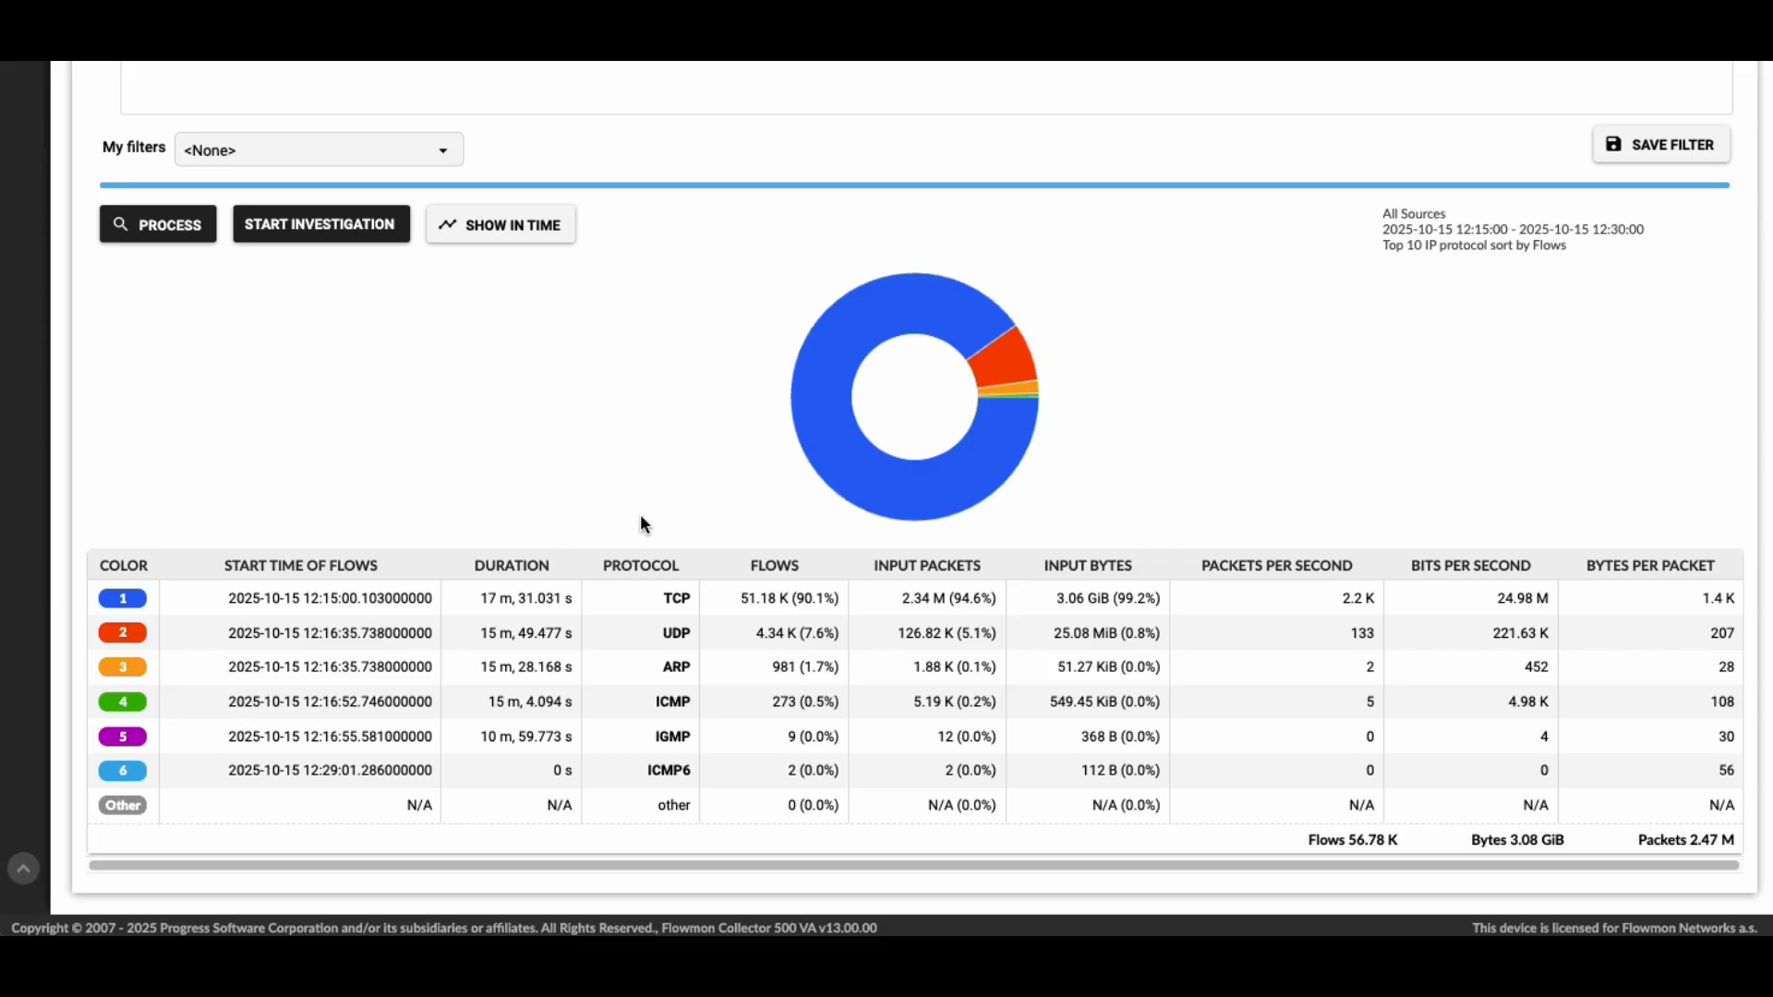
# - Start an investigation from the processed statistics and review its investigation, step and view options
pyautogui.click(339, 238)
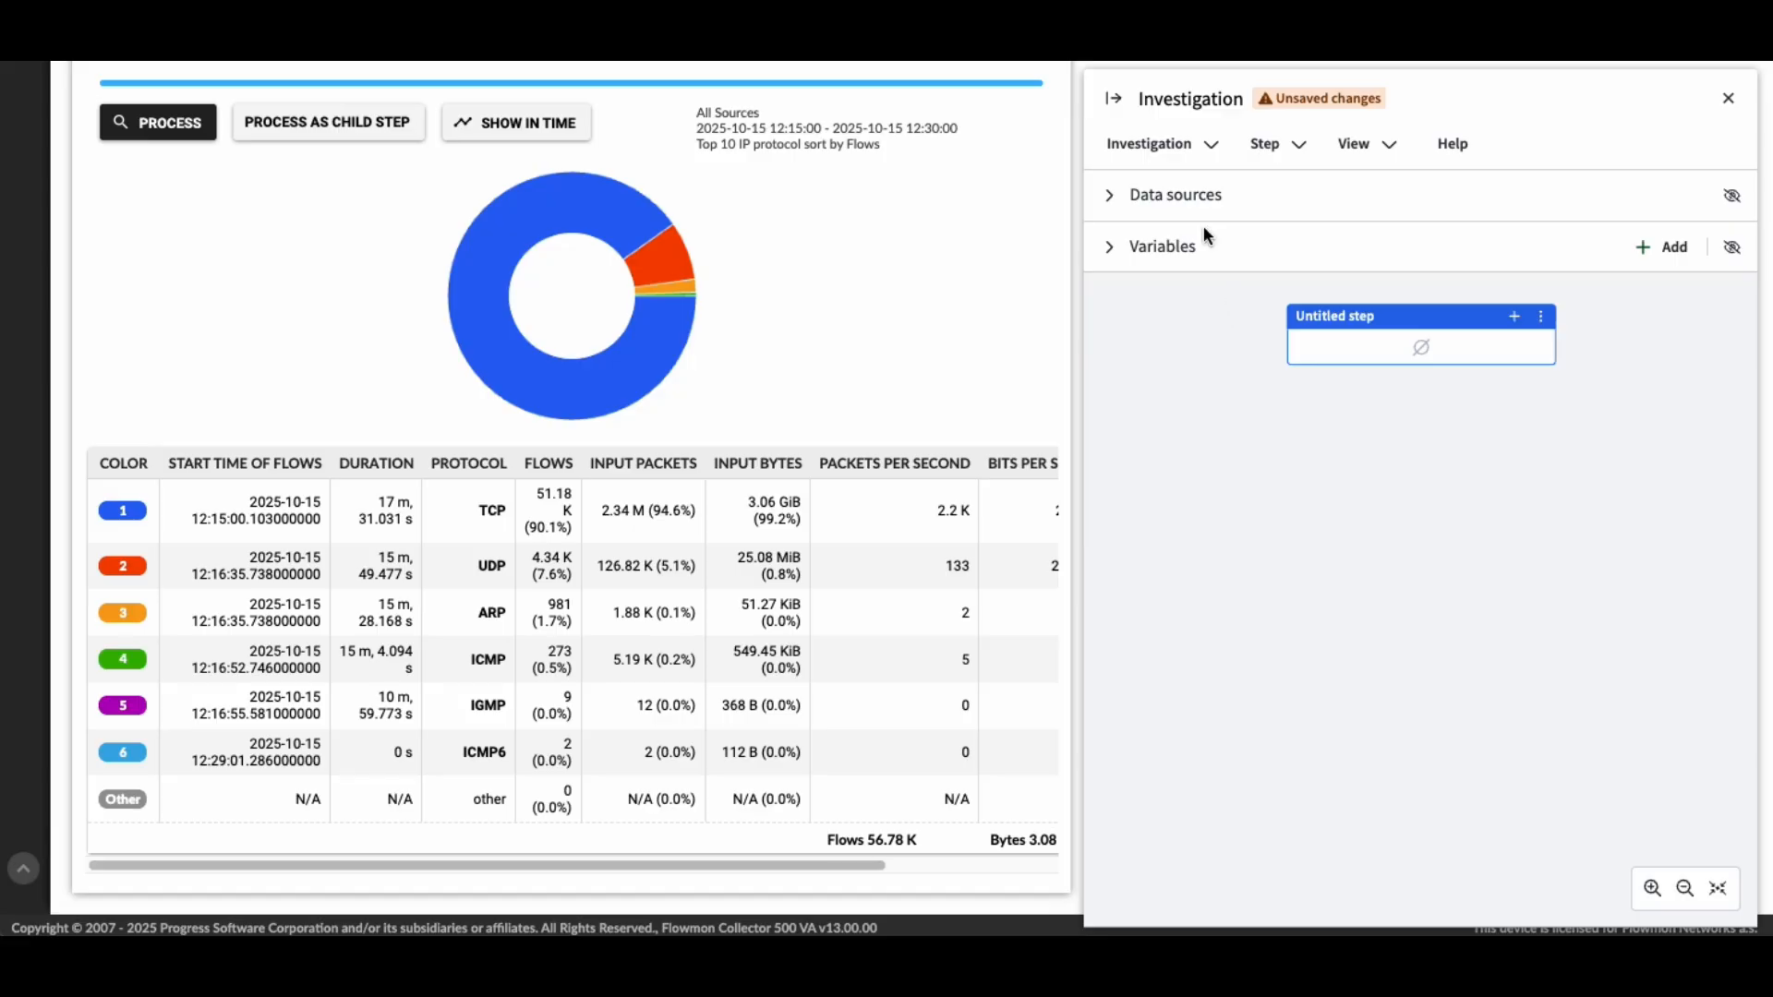
pyautogui.click(1198, 153)
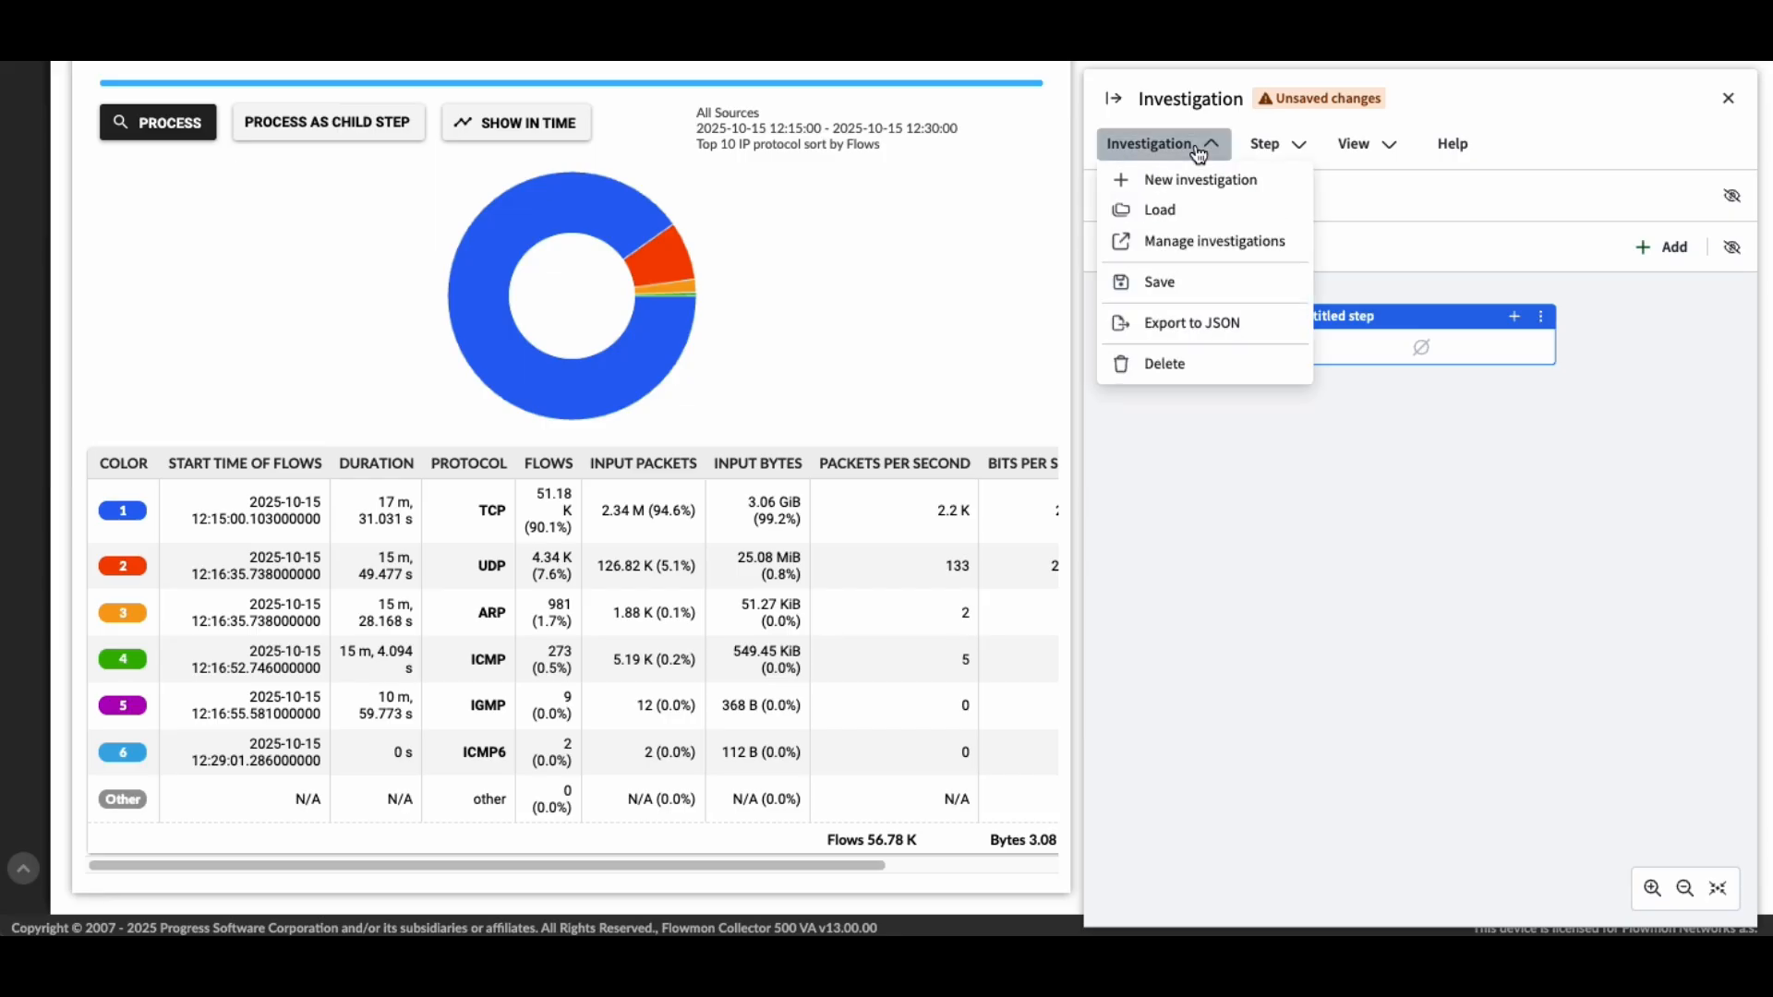
pyautogui.click(1255, 150)
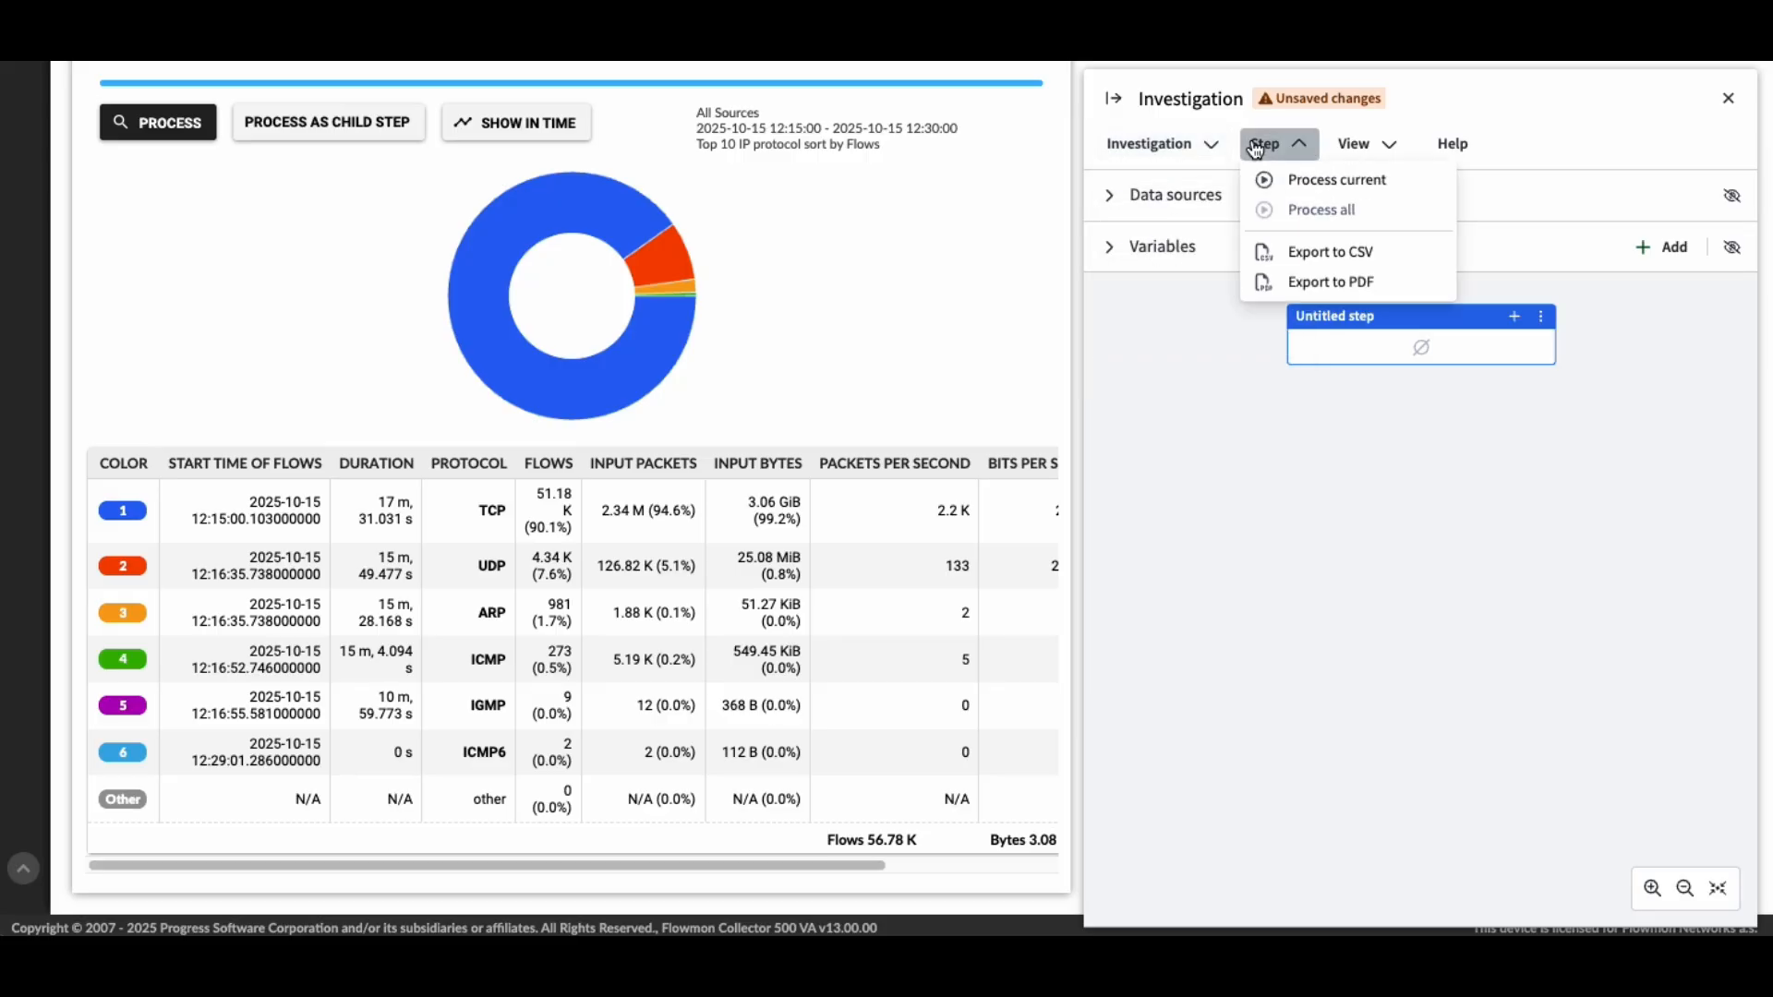
pyautogui.click(1341, 148)
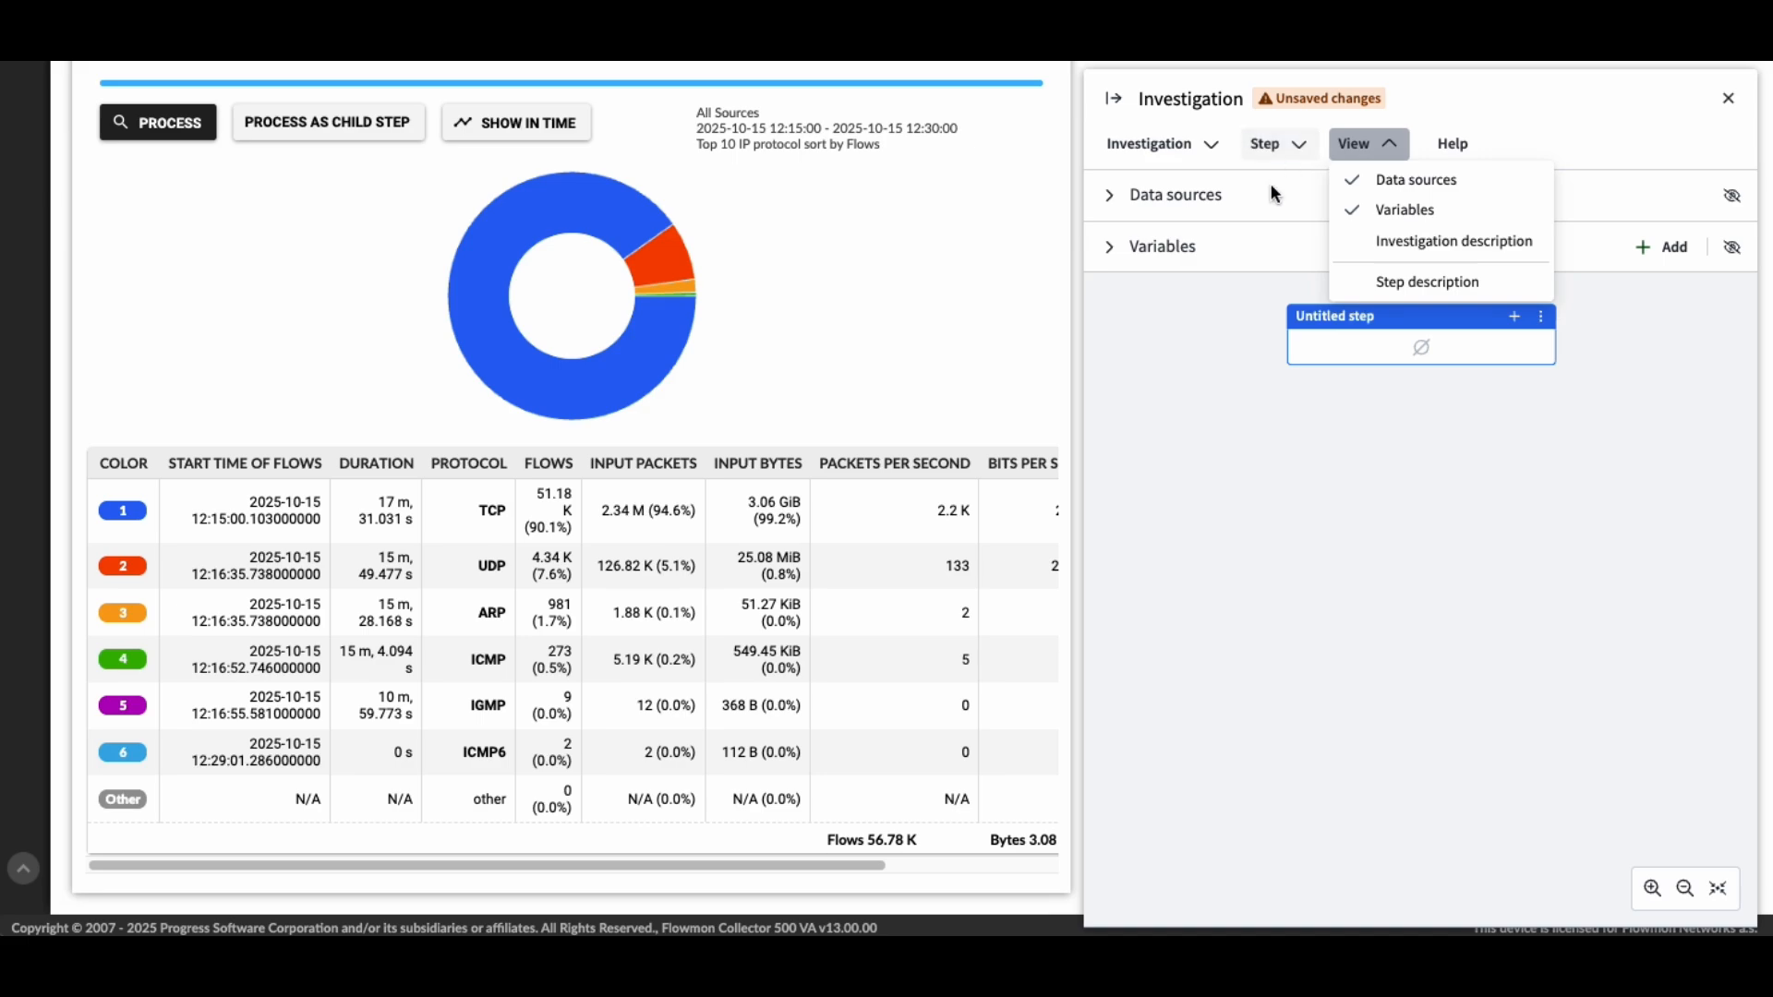
pyautogui.click(1179, 324)
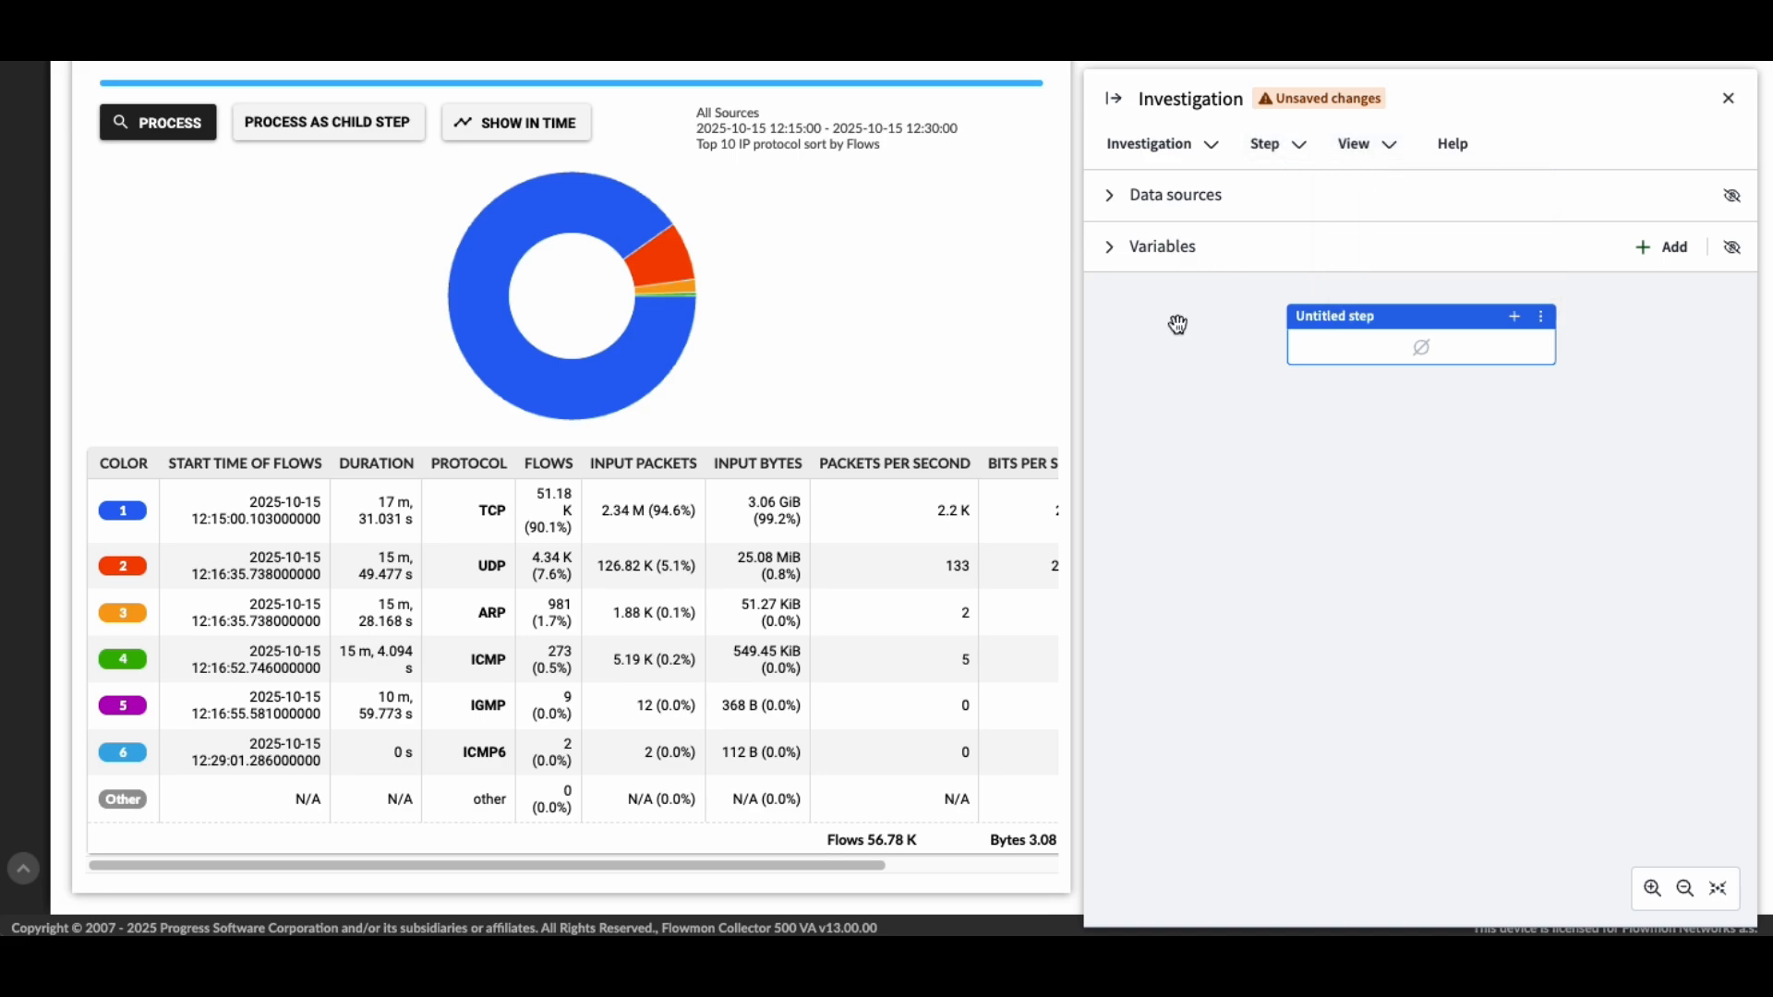
# - Expand the investigation's data sources details and check its variables section
pyautogui.click(1111, 198)
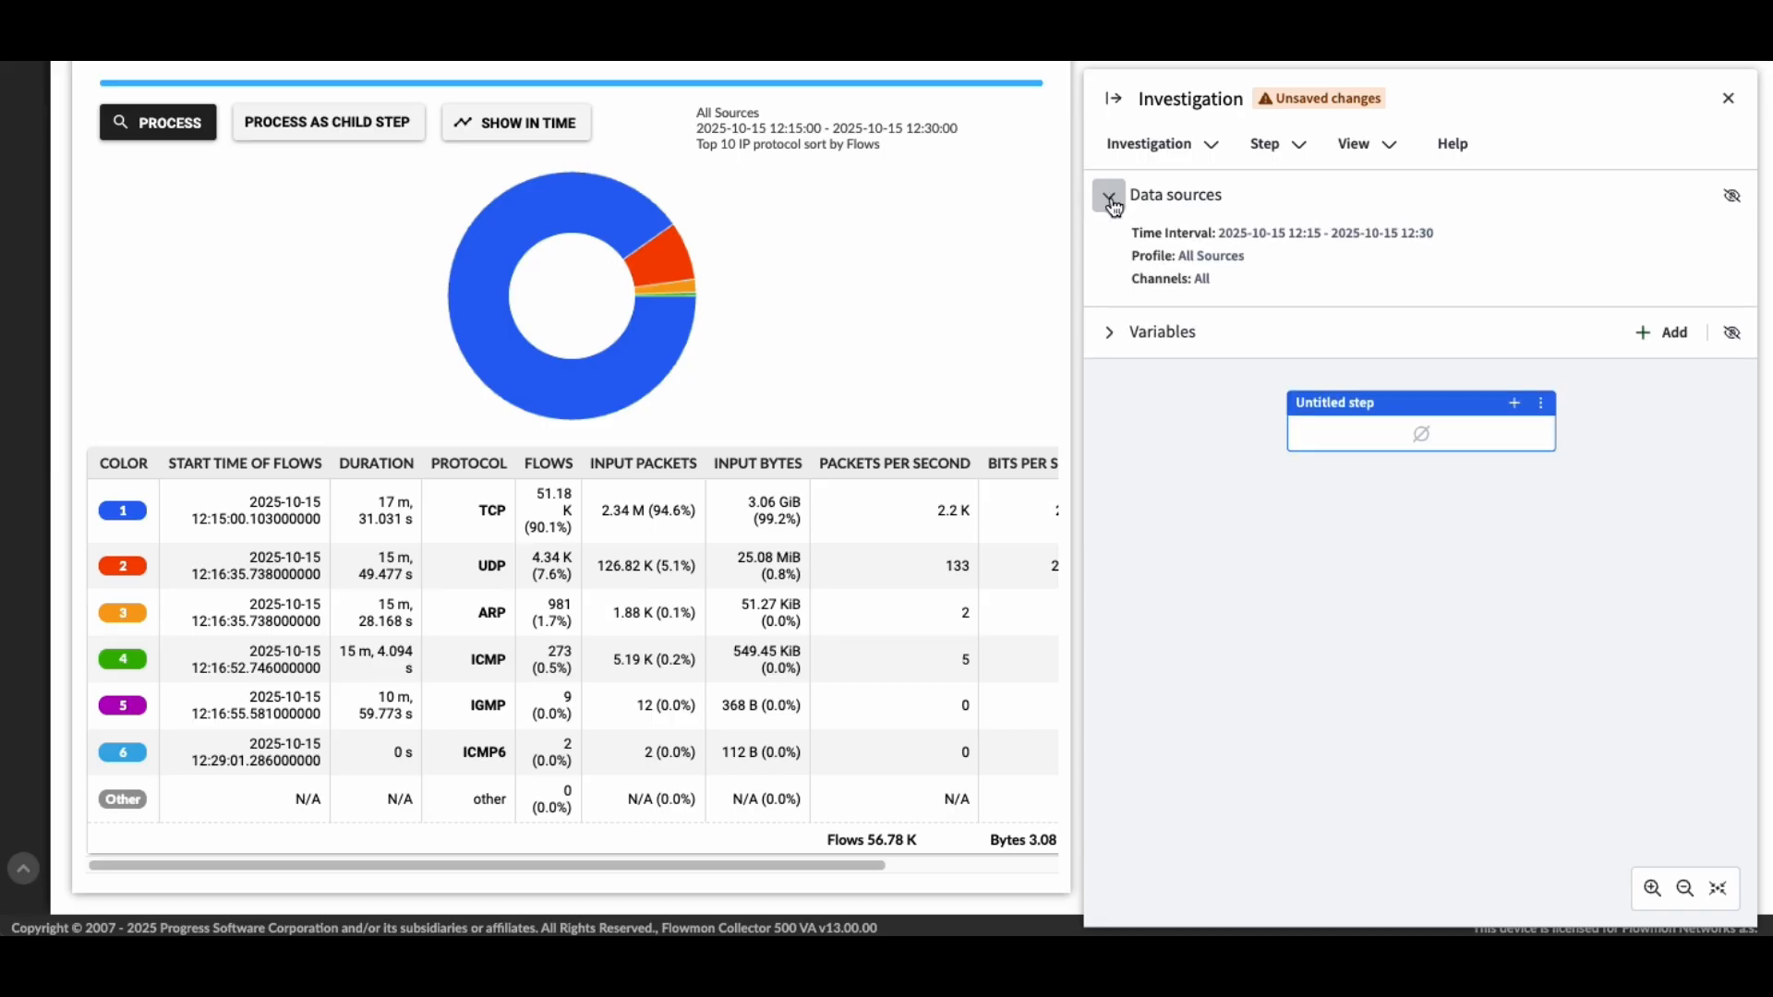
pyautogui.click(1109, 335)
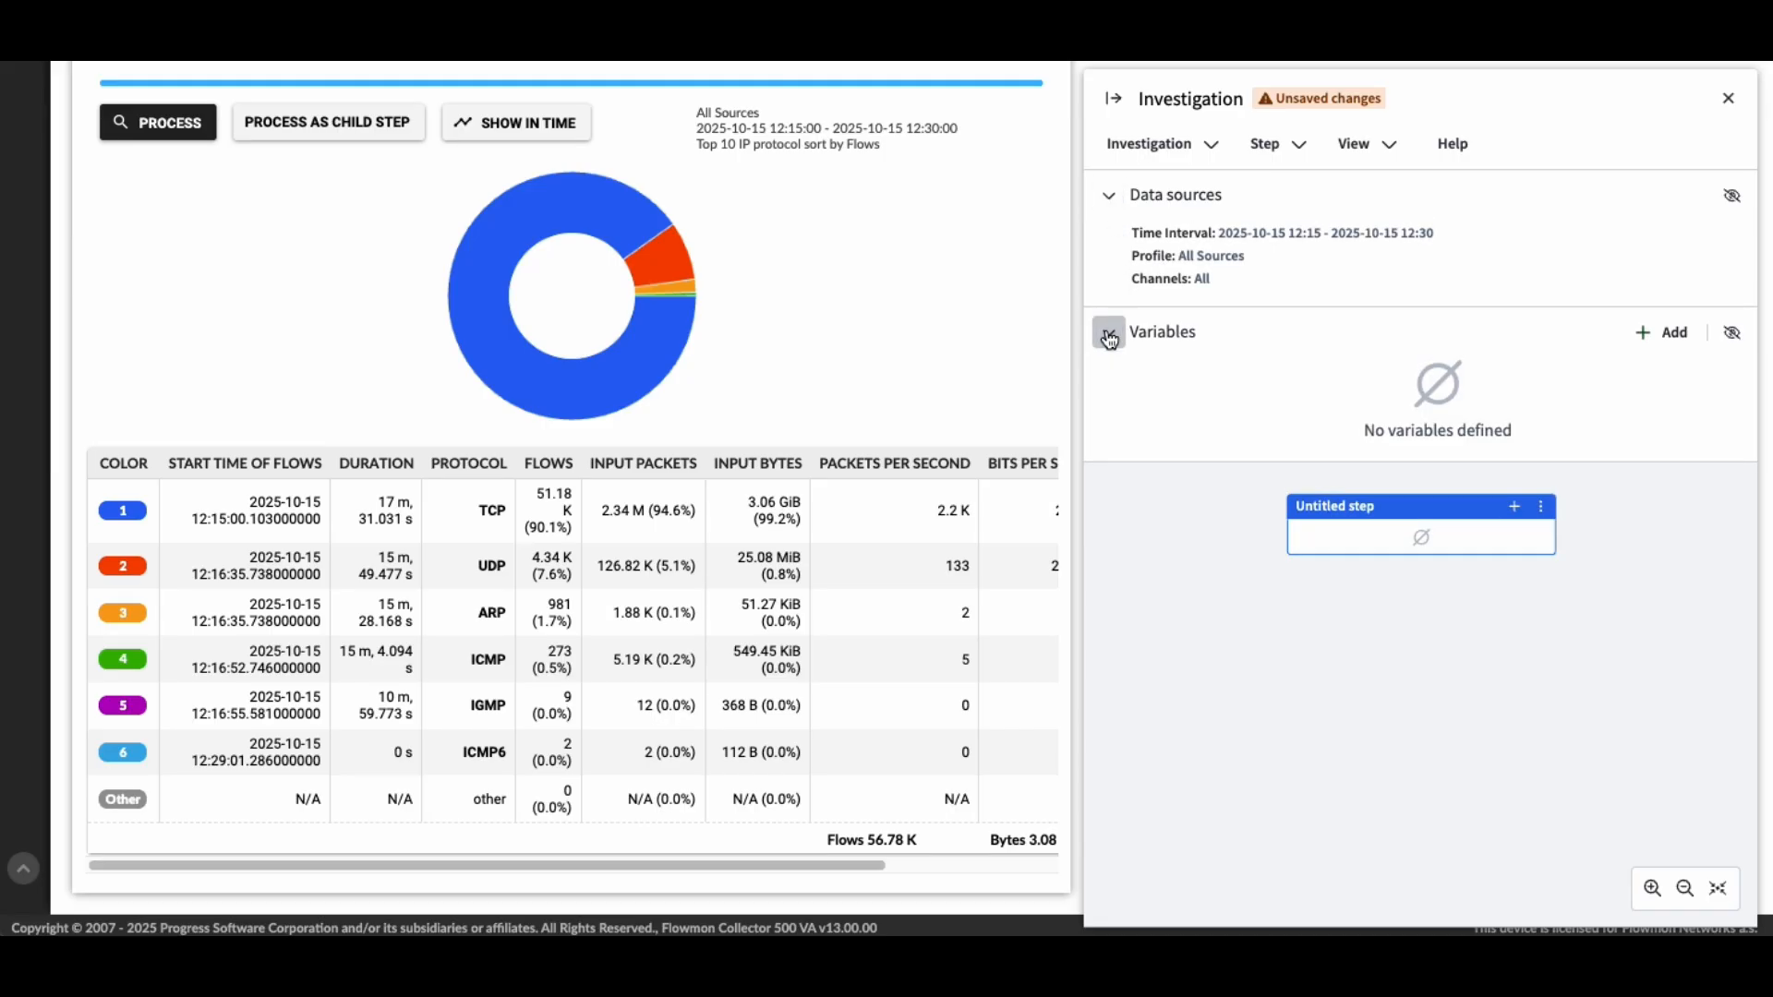
pyautogui.click(1109, 334)
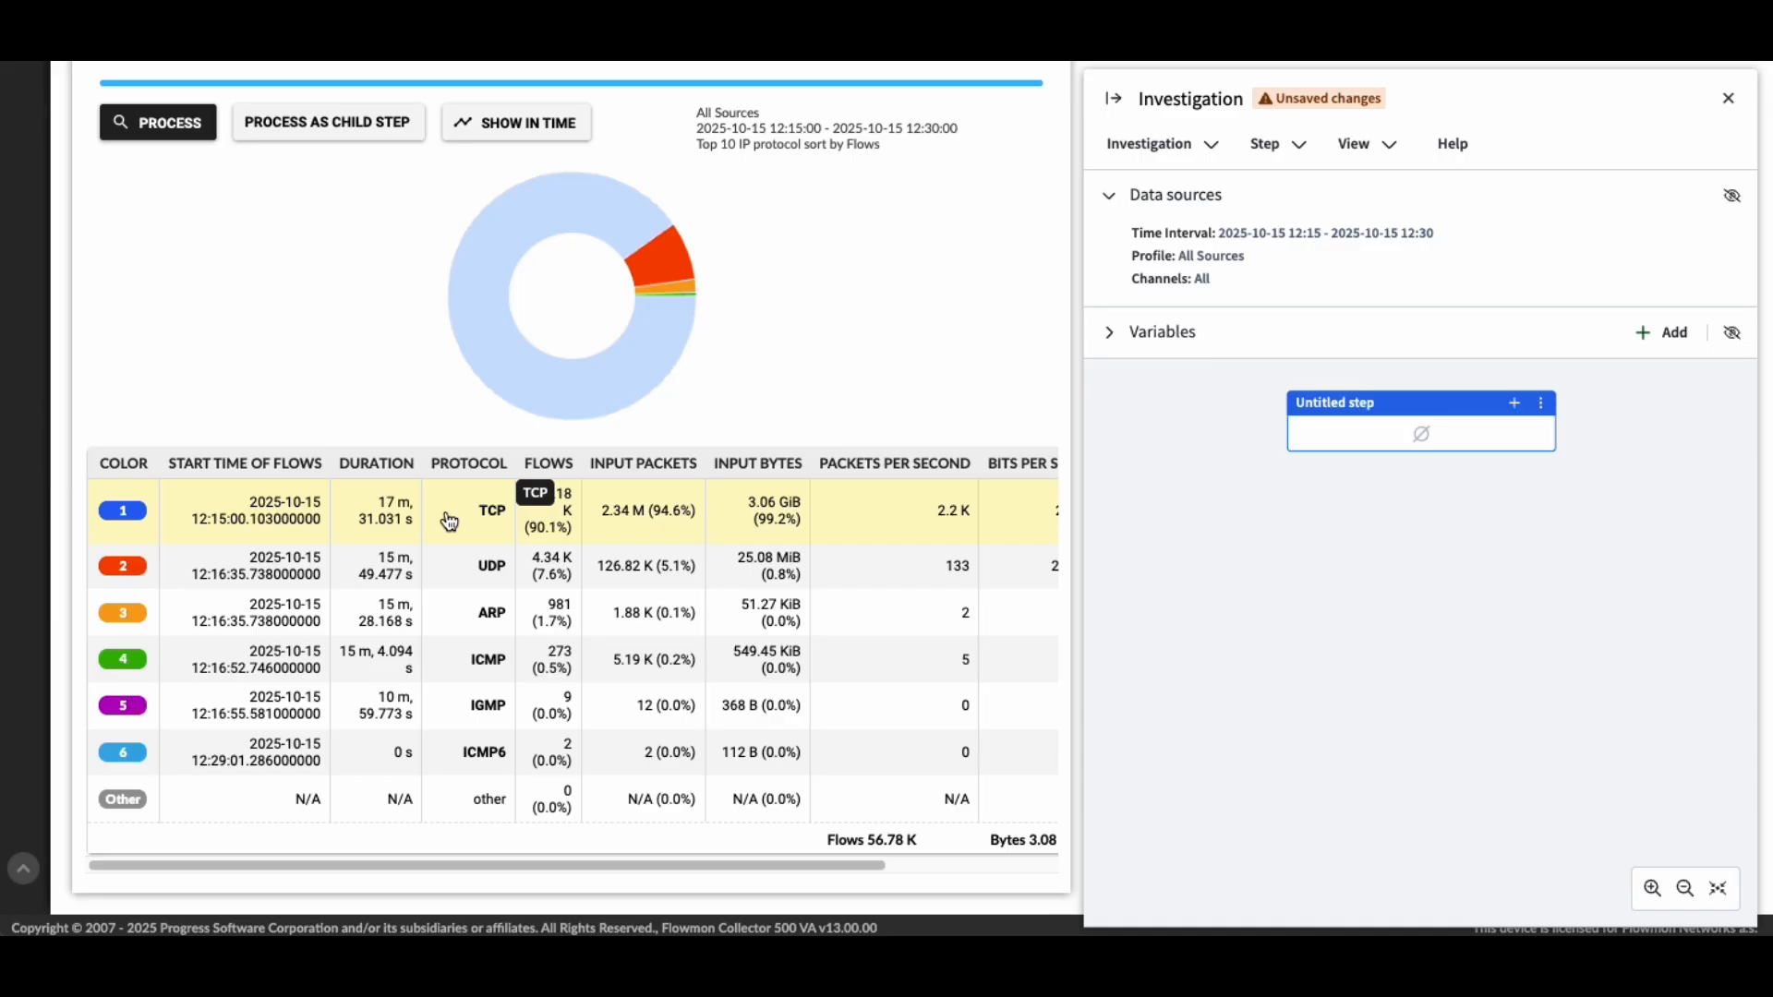
# - Copy the TCP protocol from the results table into the analysis filter
pyautogui.click(490, 514)
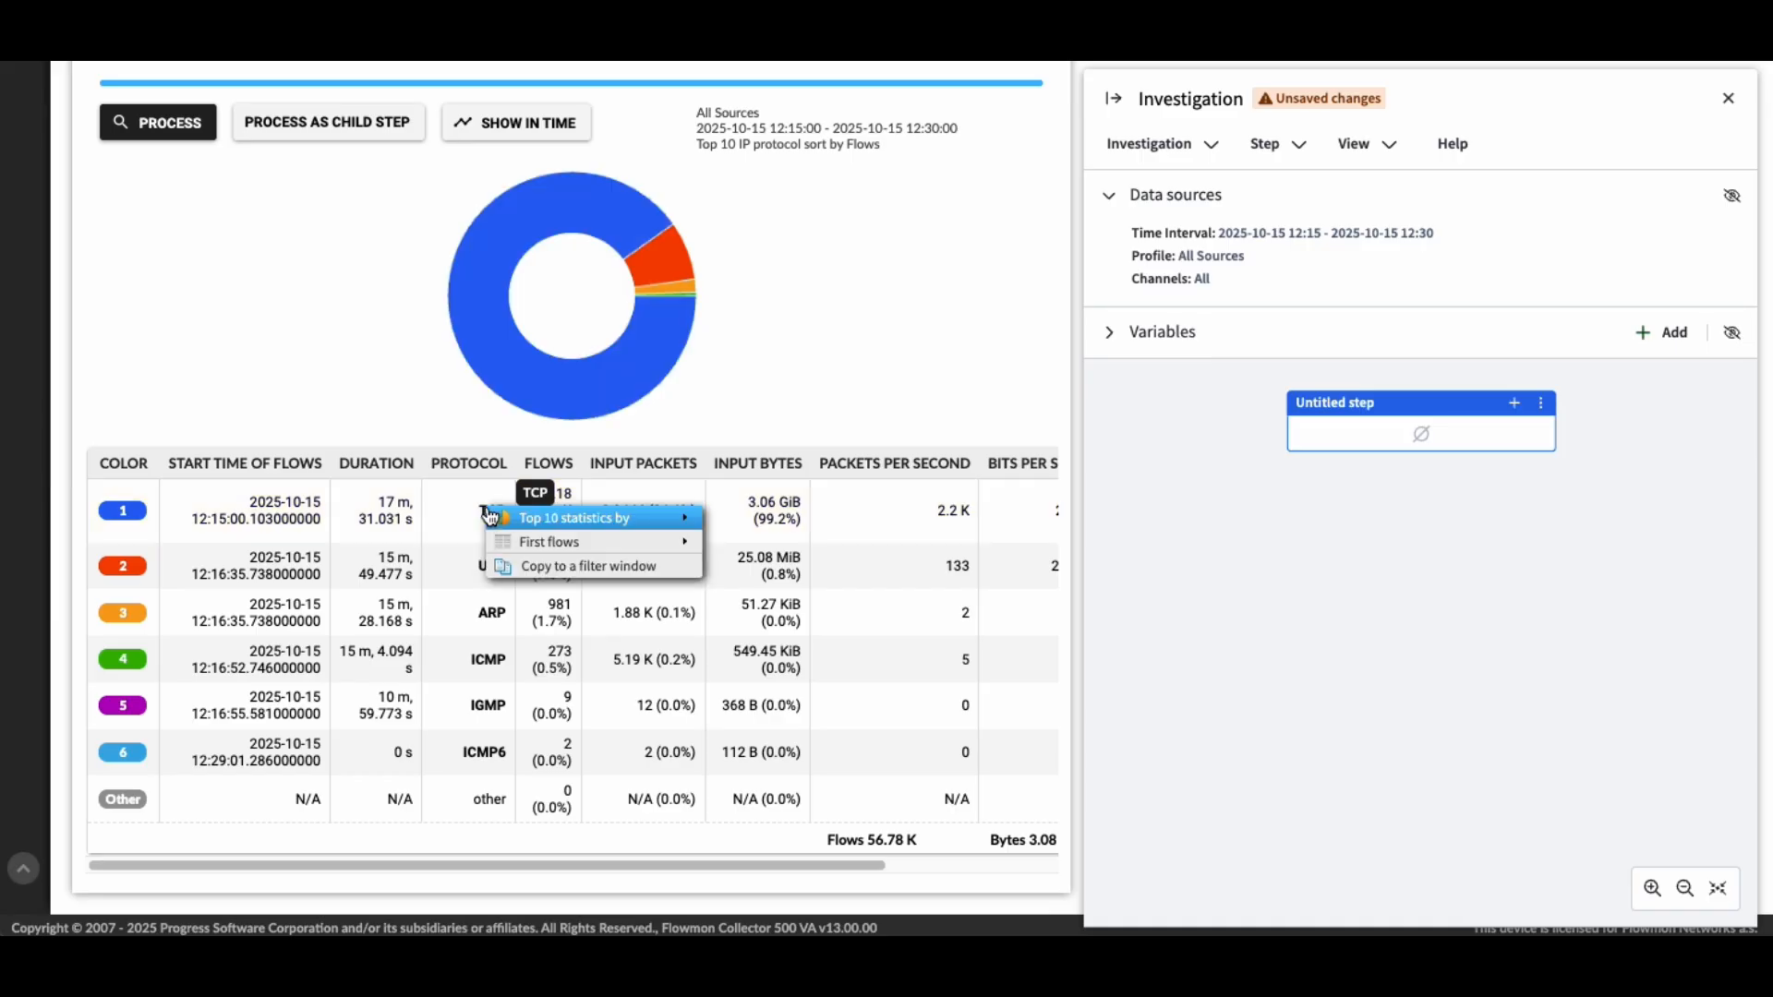
pyautogui.moveTo(490, 515)
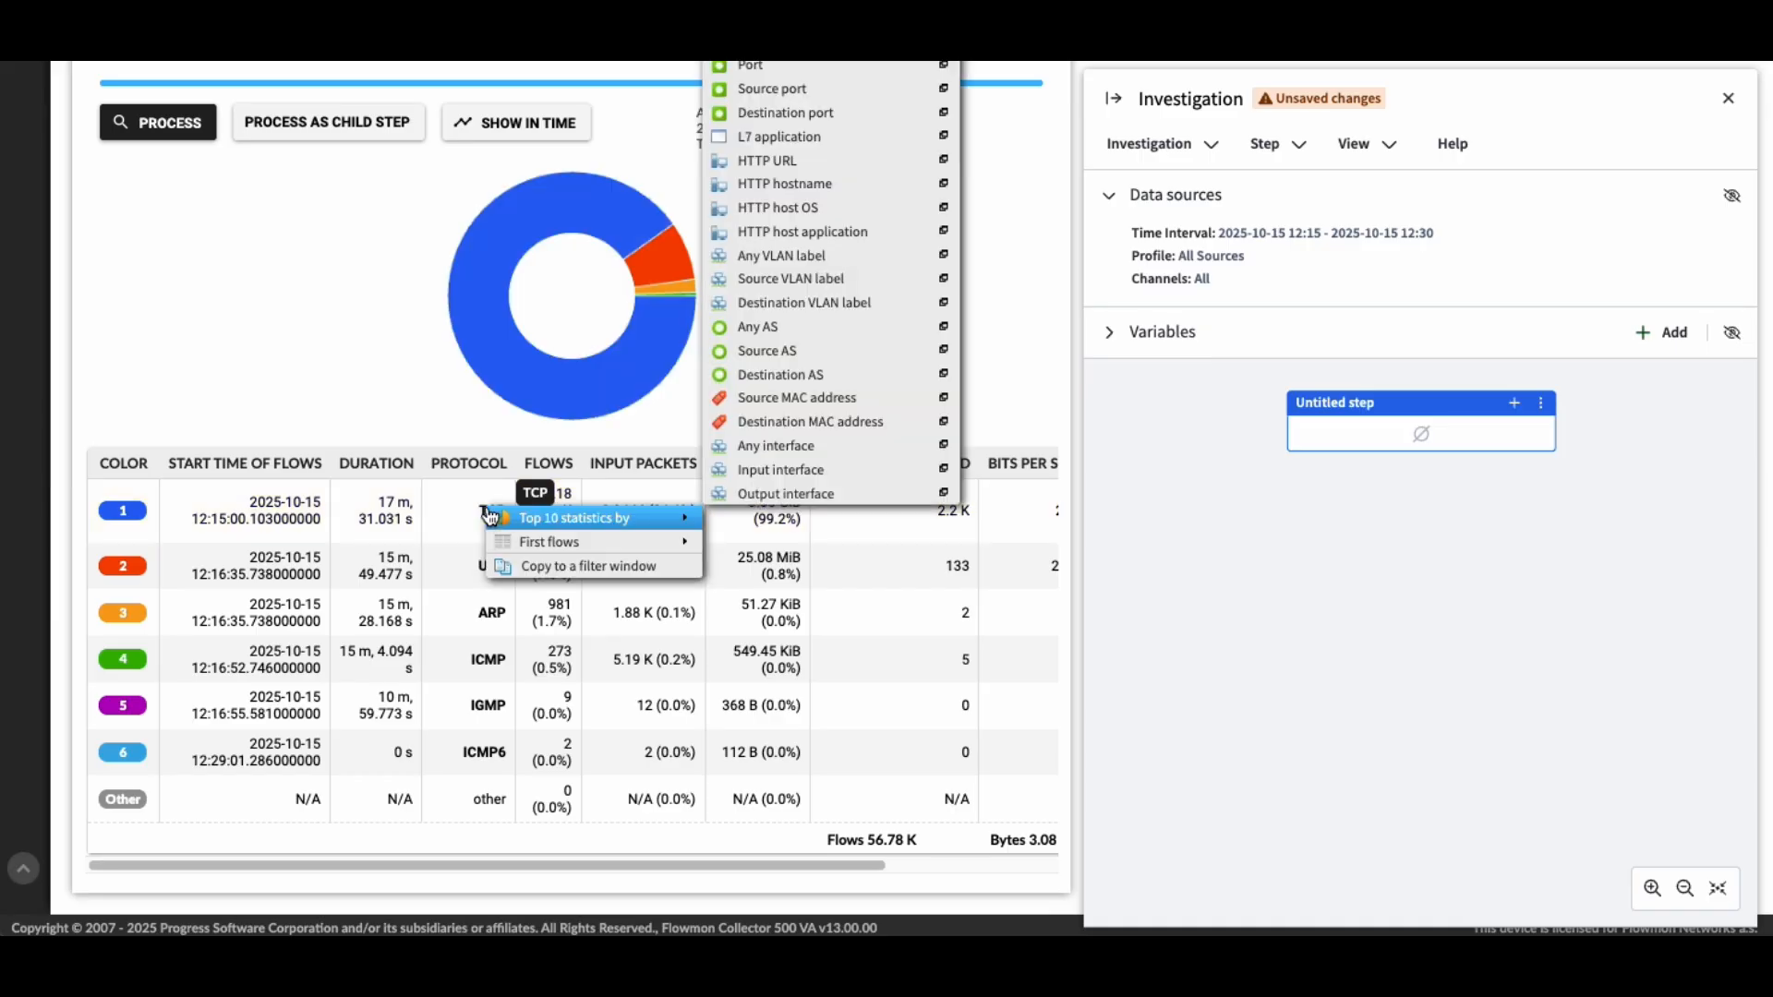
pyautogui.click(568, 566)
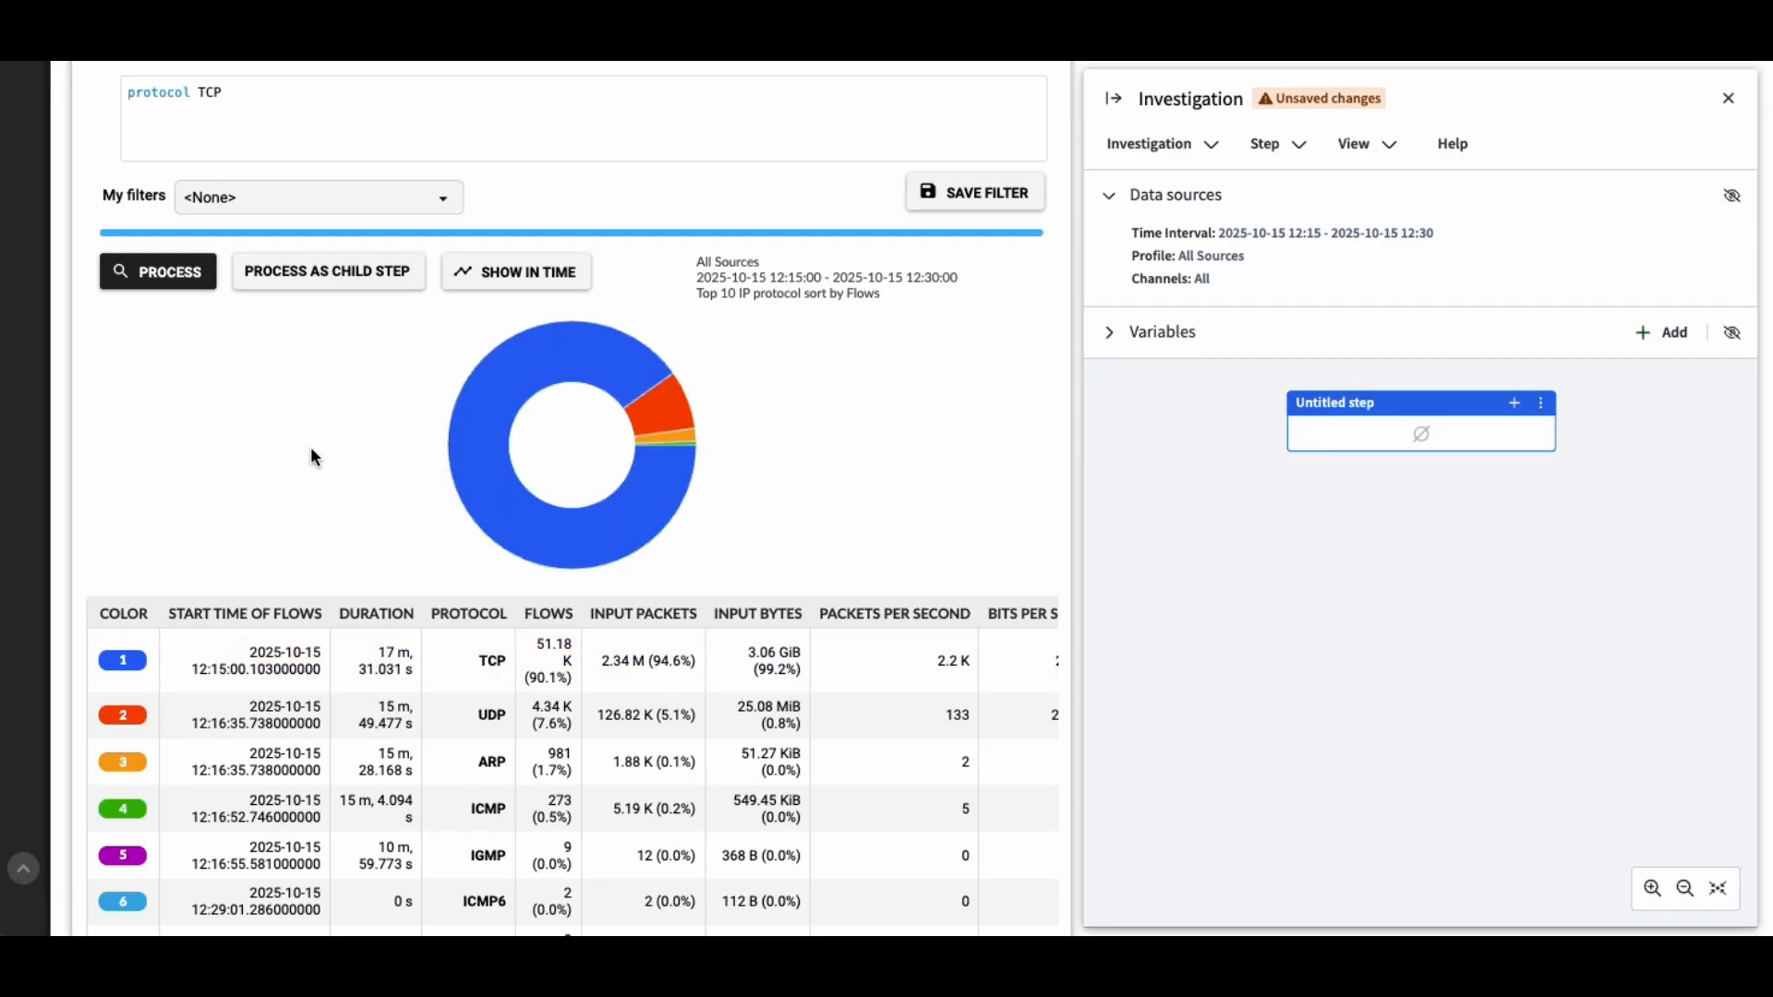
# - Base the TCP-filtered statistics on Port and process them as a child step of the investigation
pyautogui.scroll(2, 312, 455)
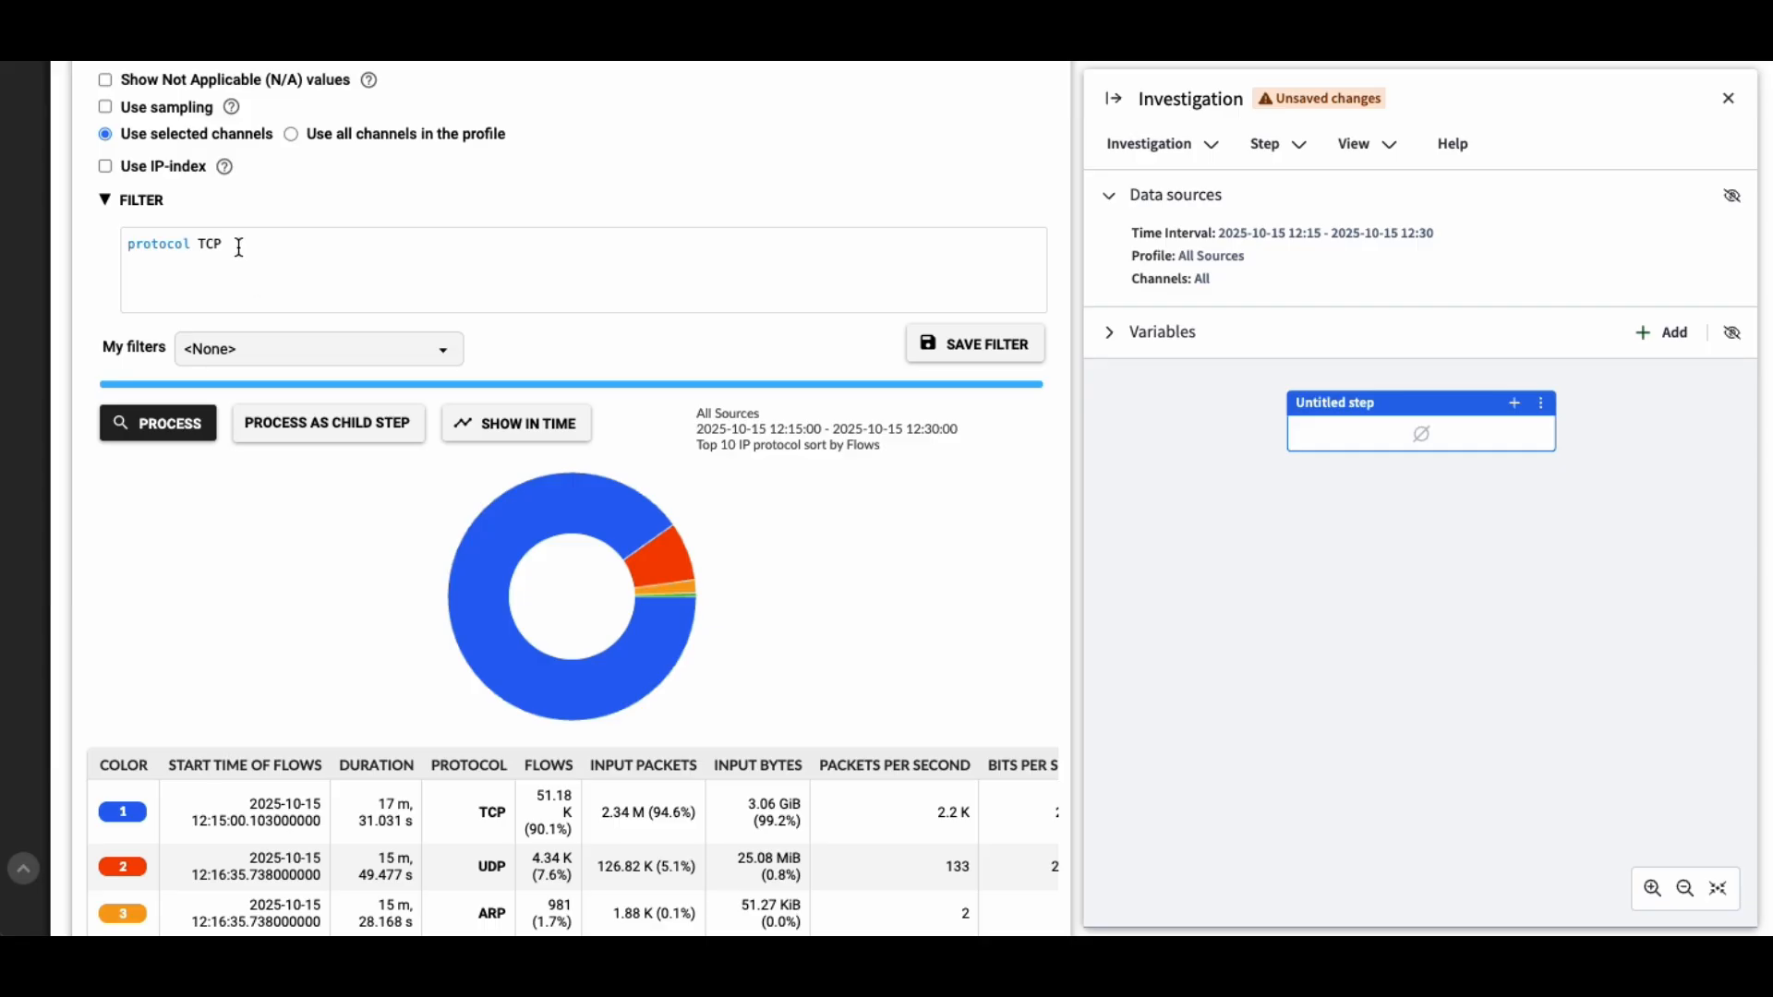
pyautogui.scroll(4, 239, 248)
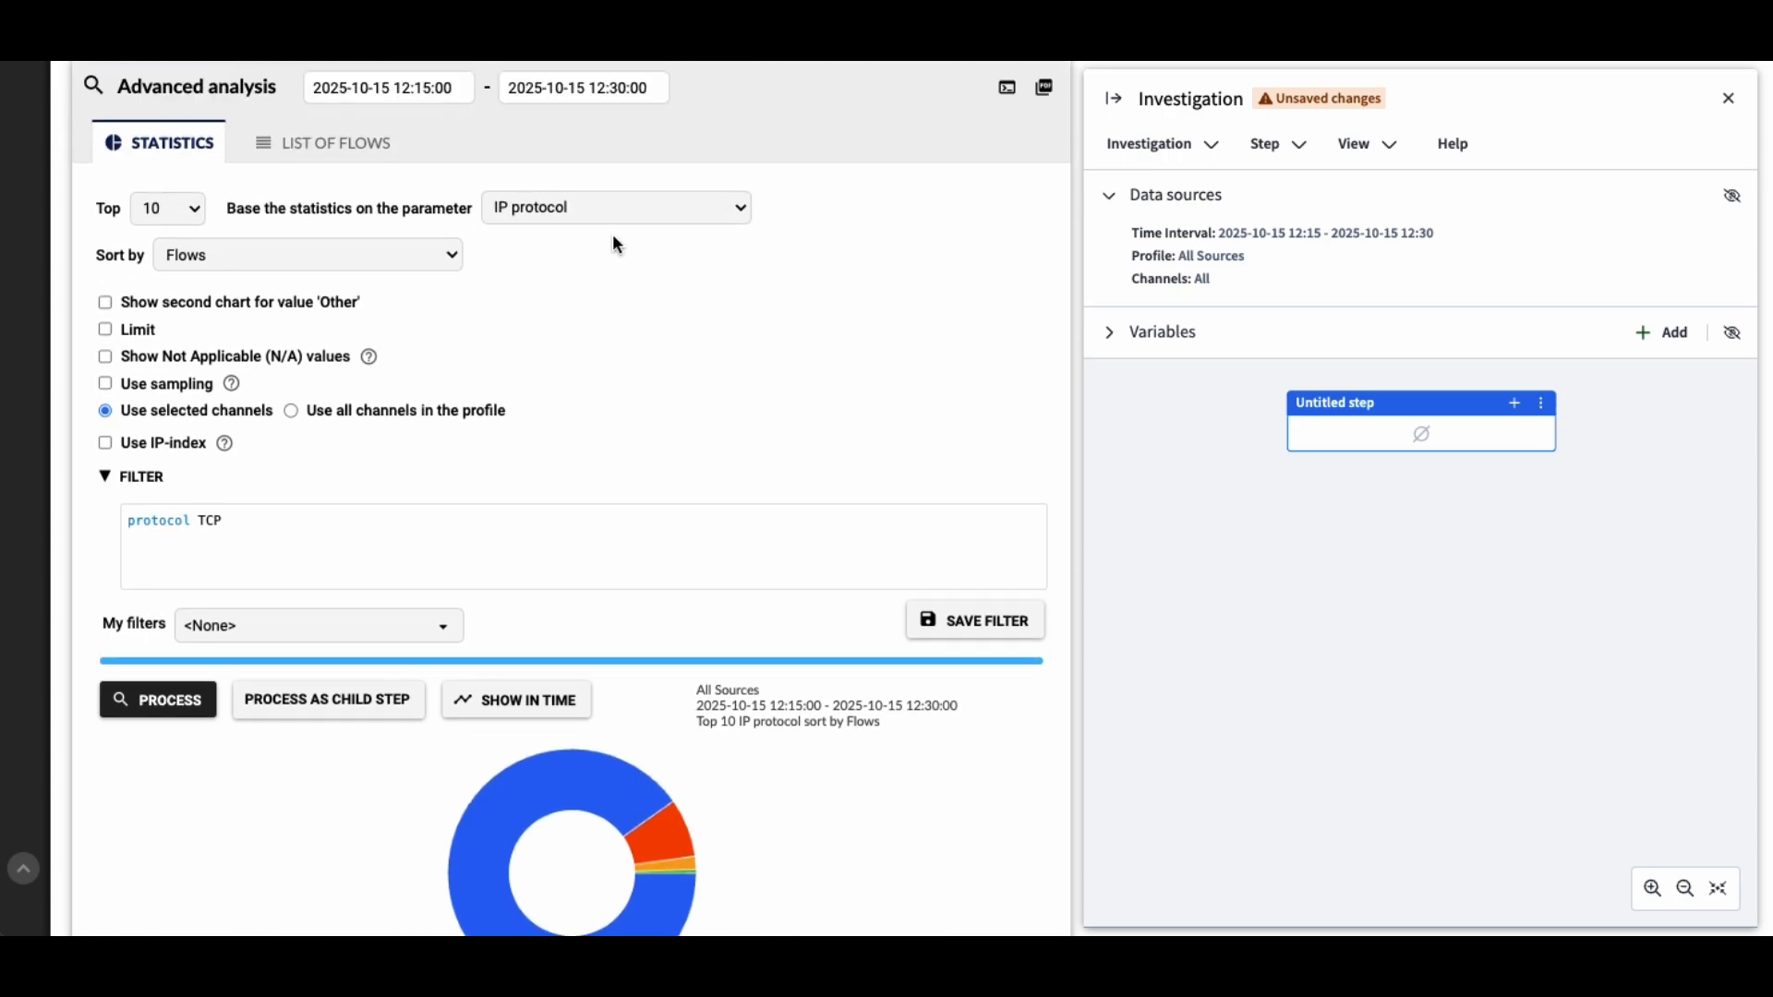
pyautogui.click(616, 209)
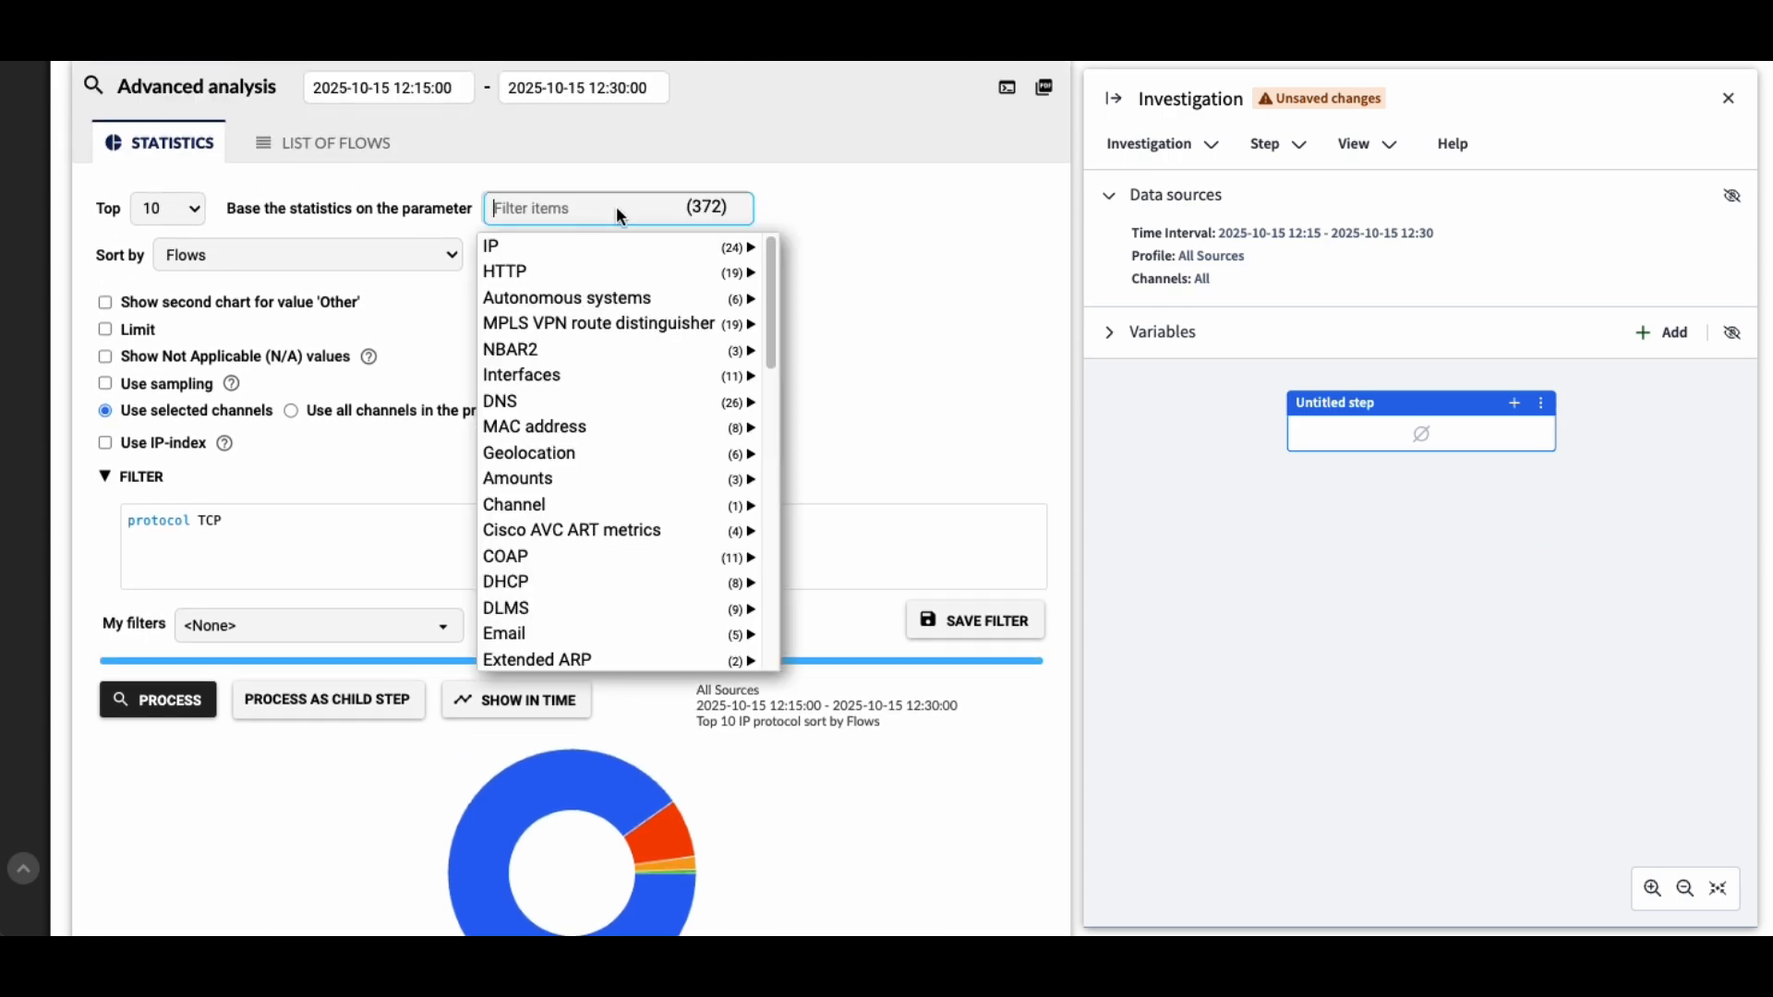
pyautogui.moveTo(701, 246)
pyautogui.scroll(-5, 932, 572)
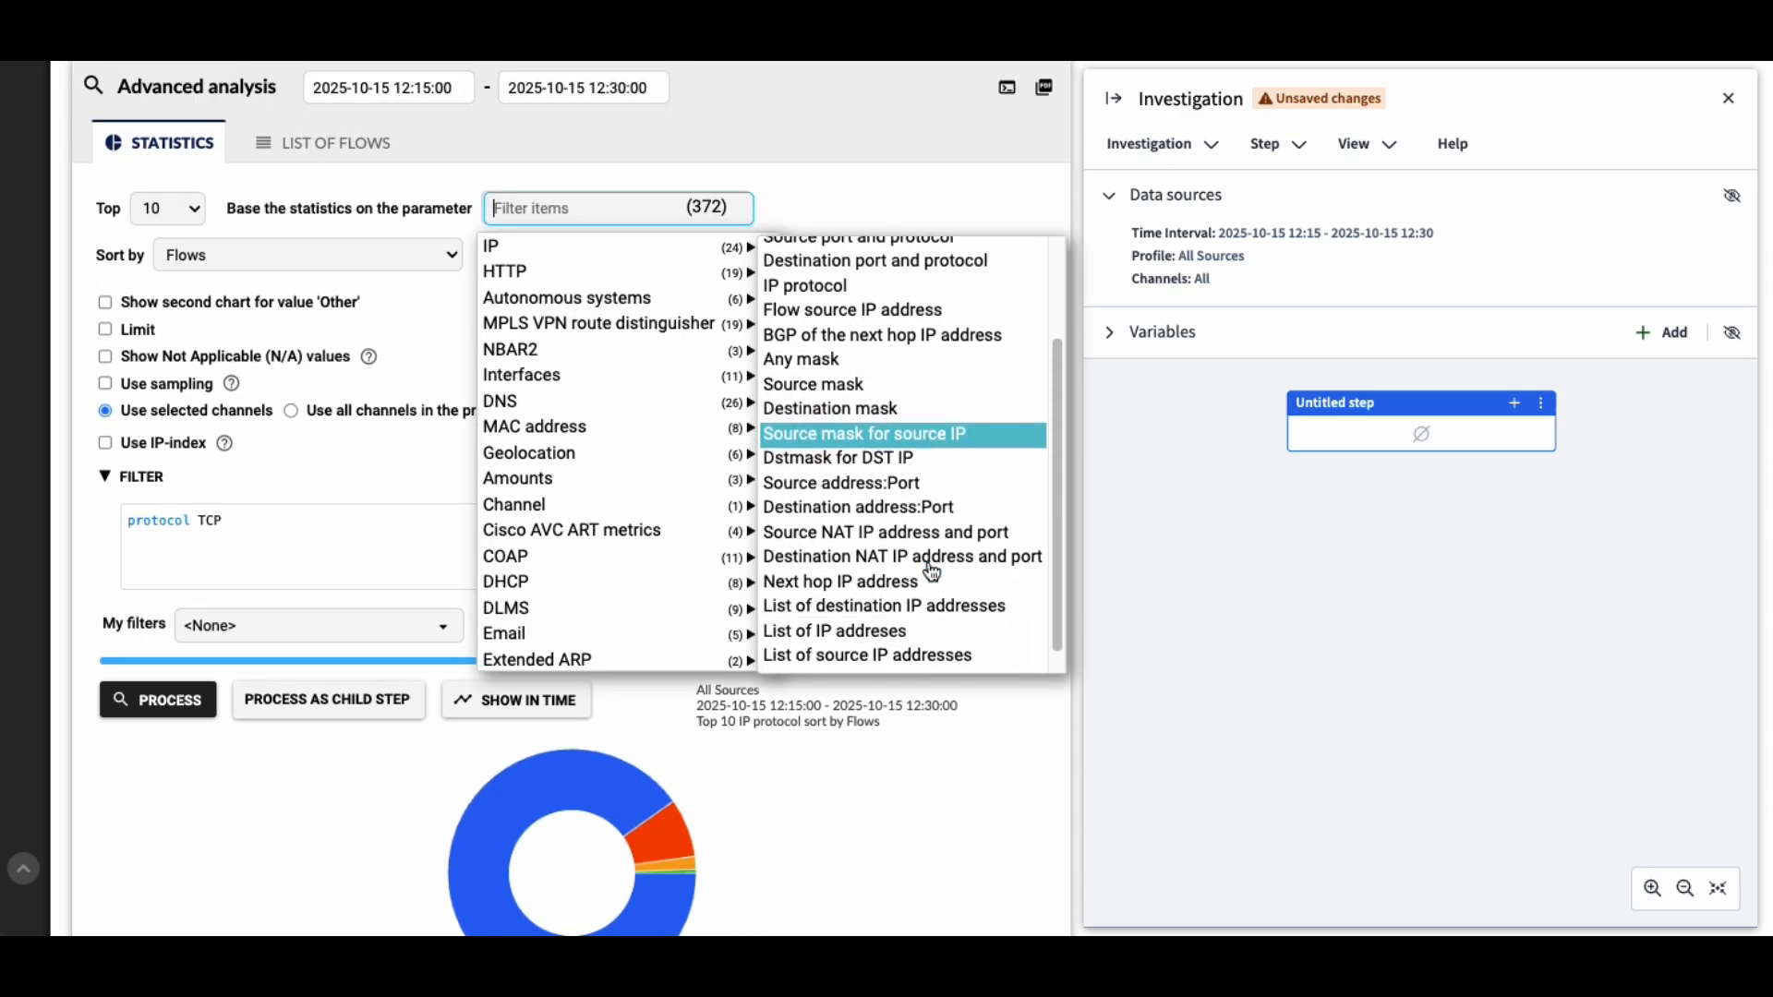
pyautogui.click(861, 657)
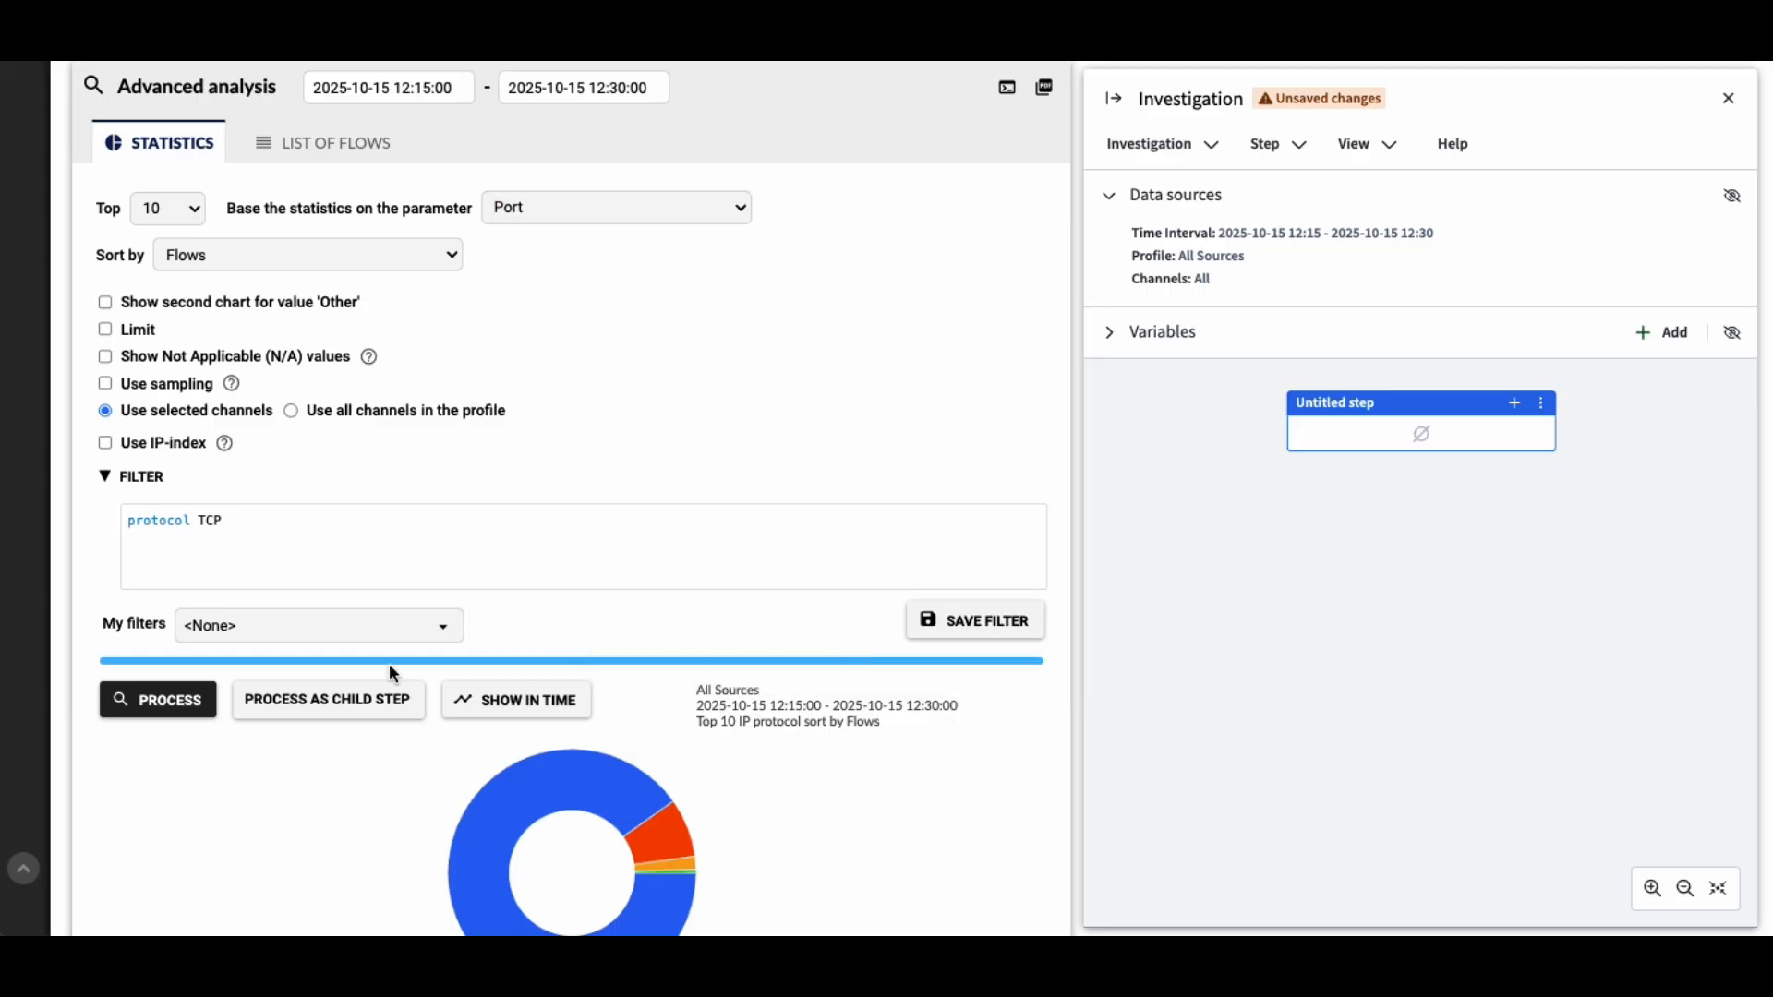
pyautogui.click(247, 704)
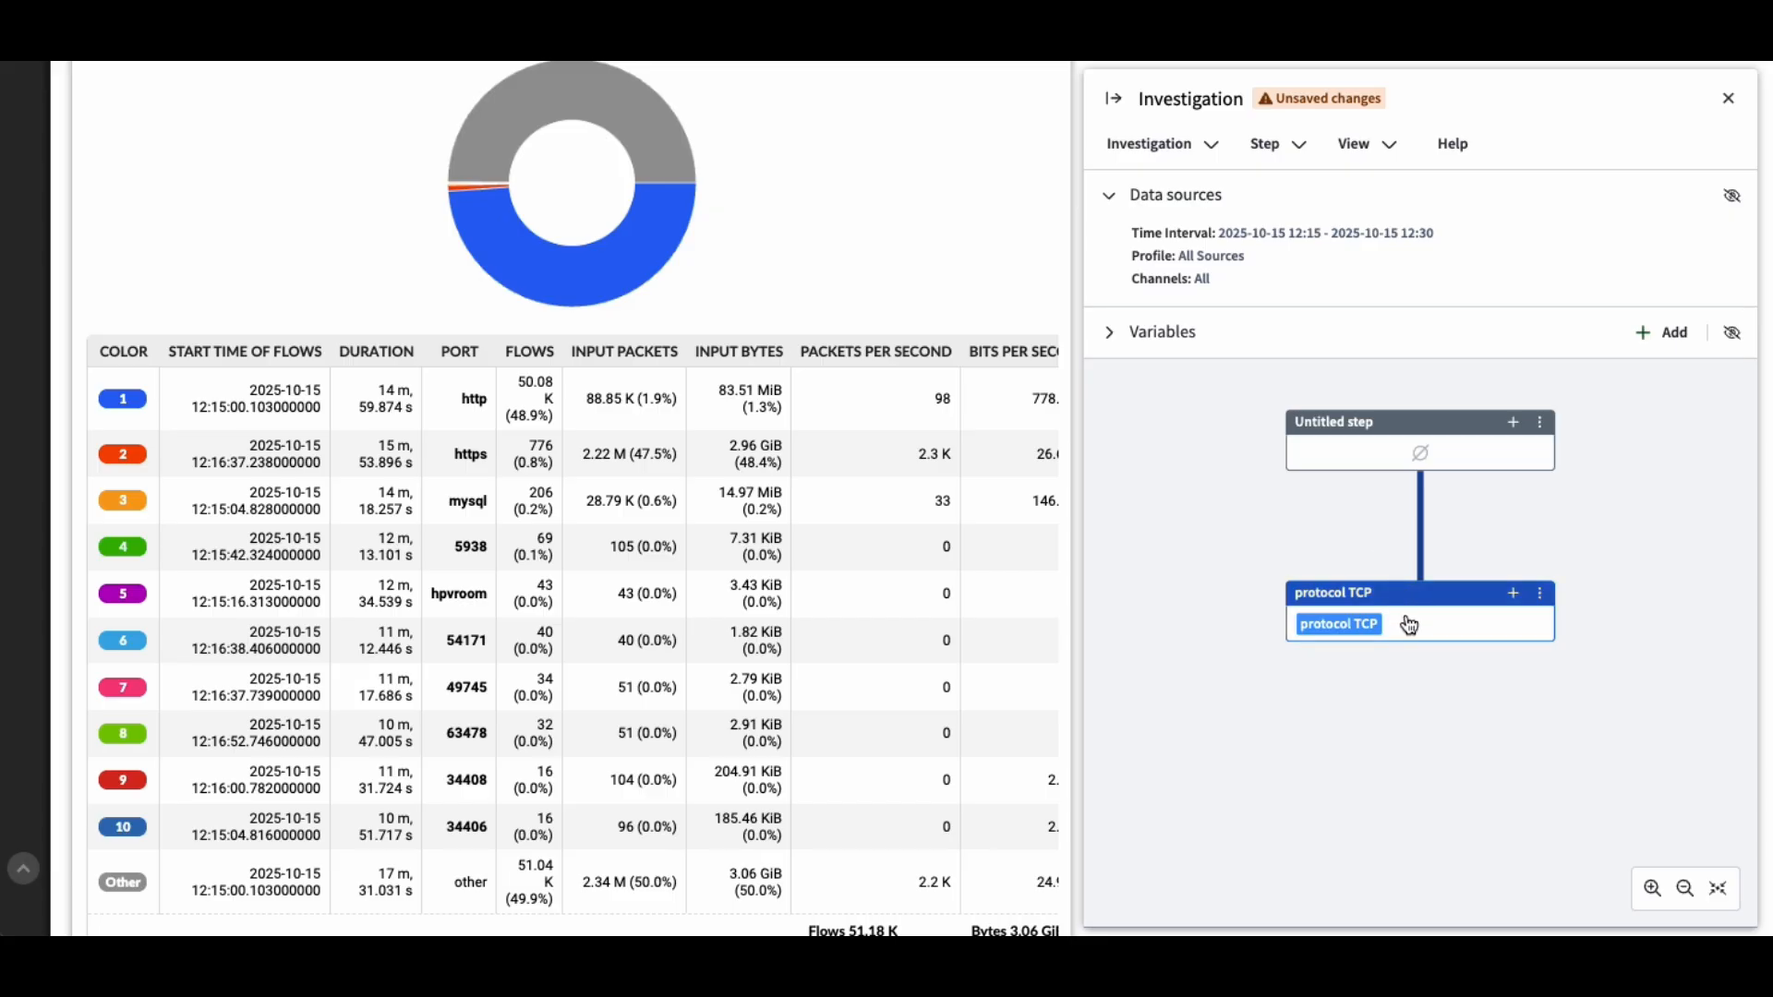
pyautogui.moveTo(1129, 613); pyautogui.dragTo(1134, 609)
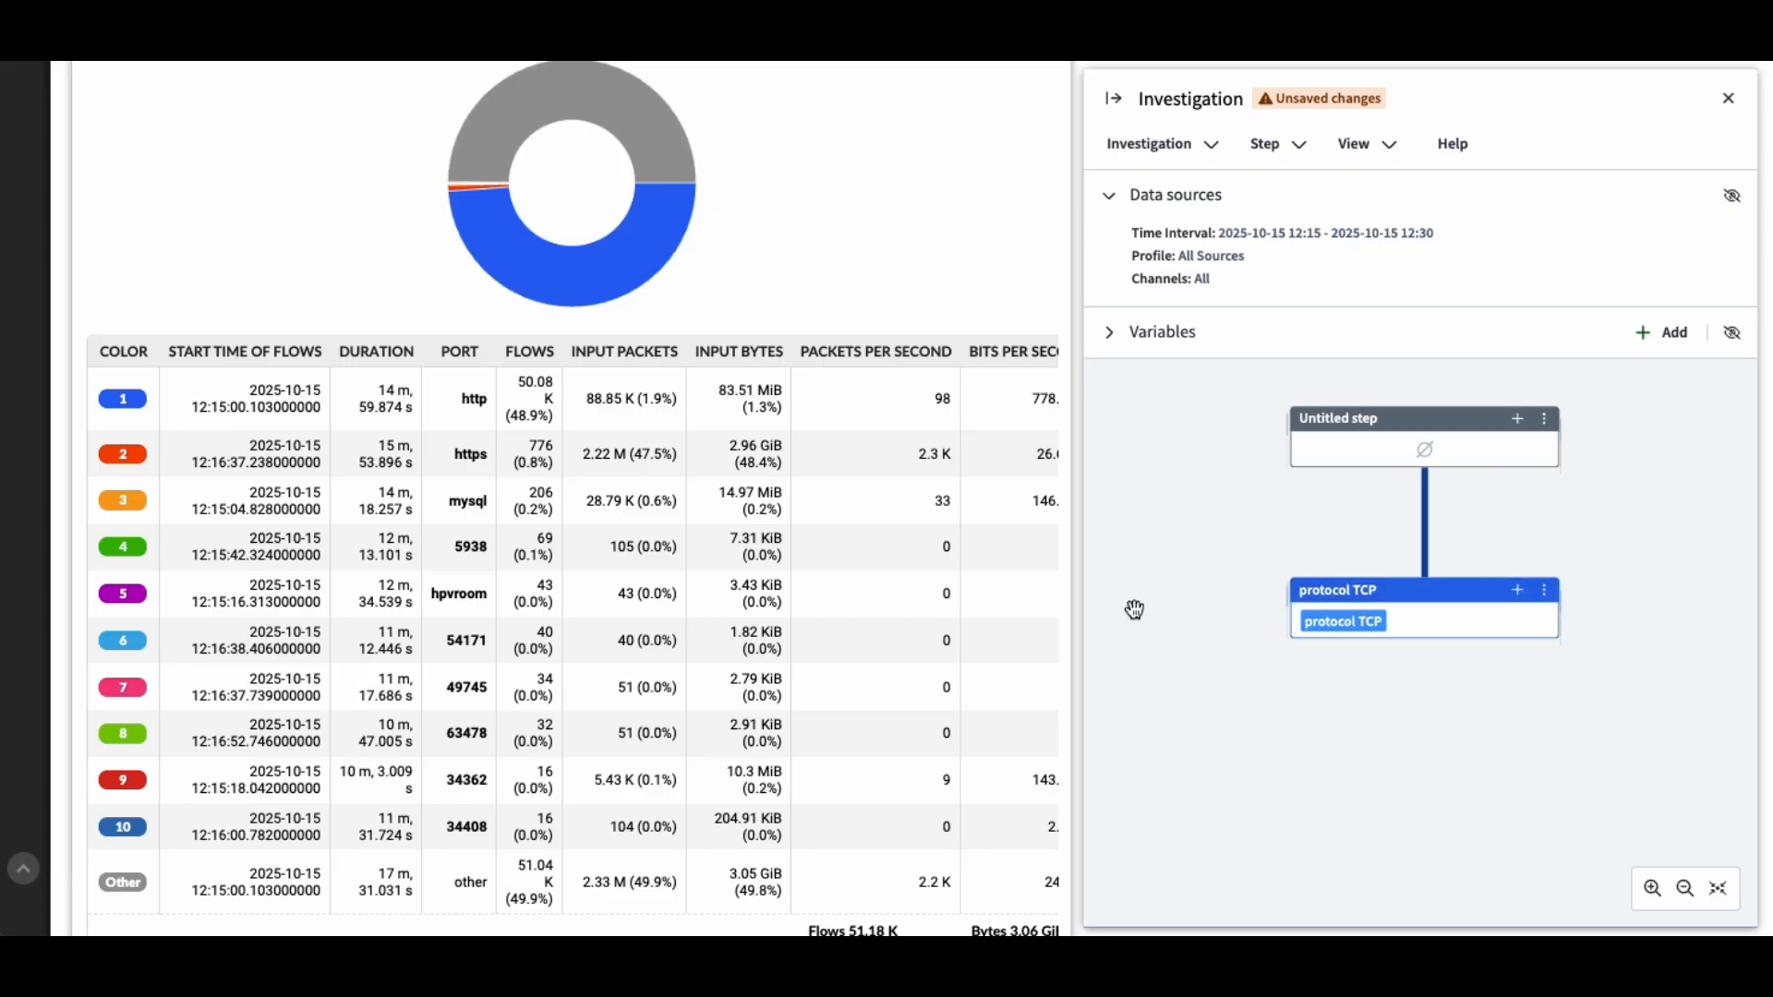
# - Add the http port from the results to the TCP filter and process it as a further child step
pyautogui.rightClick(470, 415)
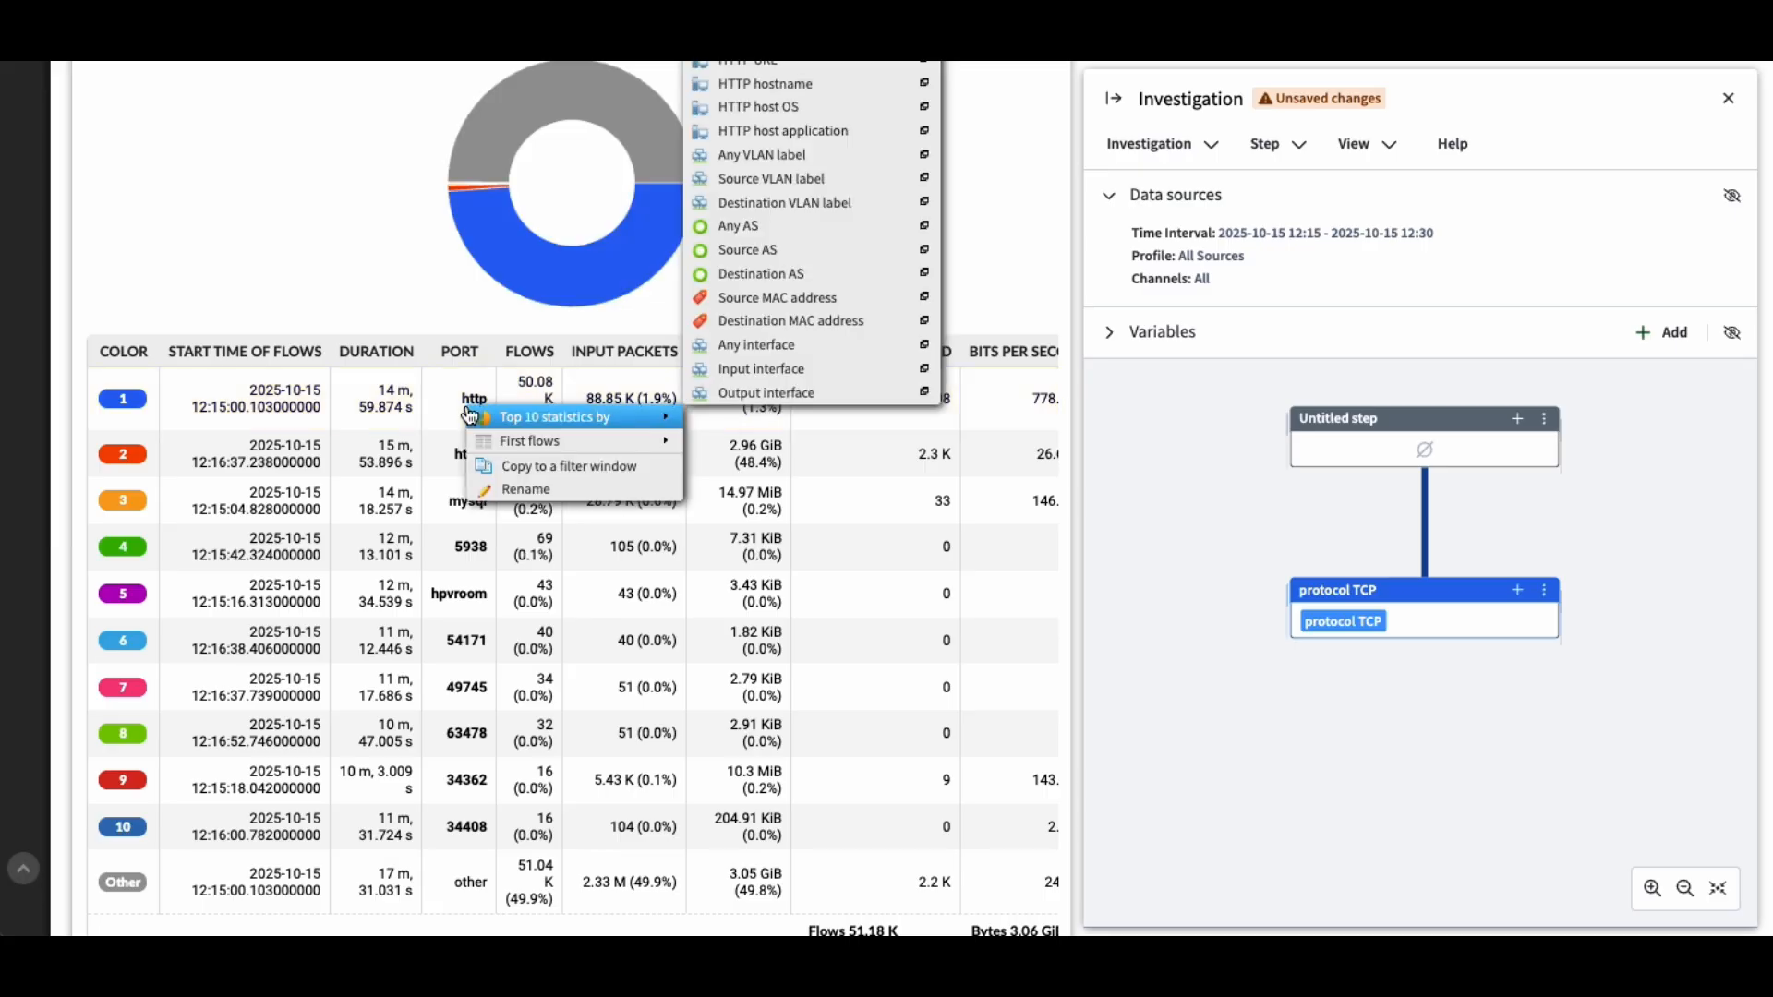
pyautogui.click(574, 468)
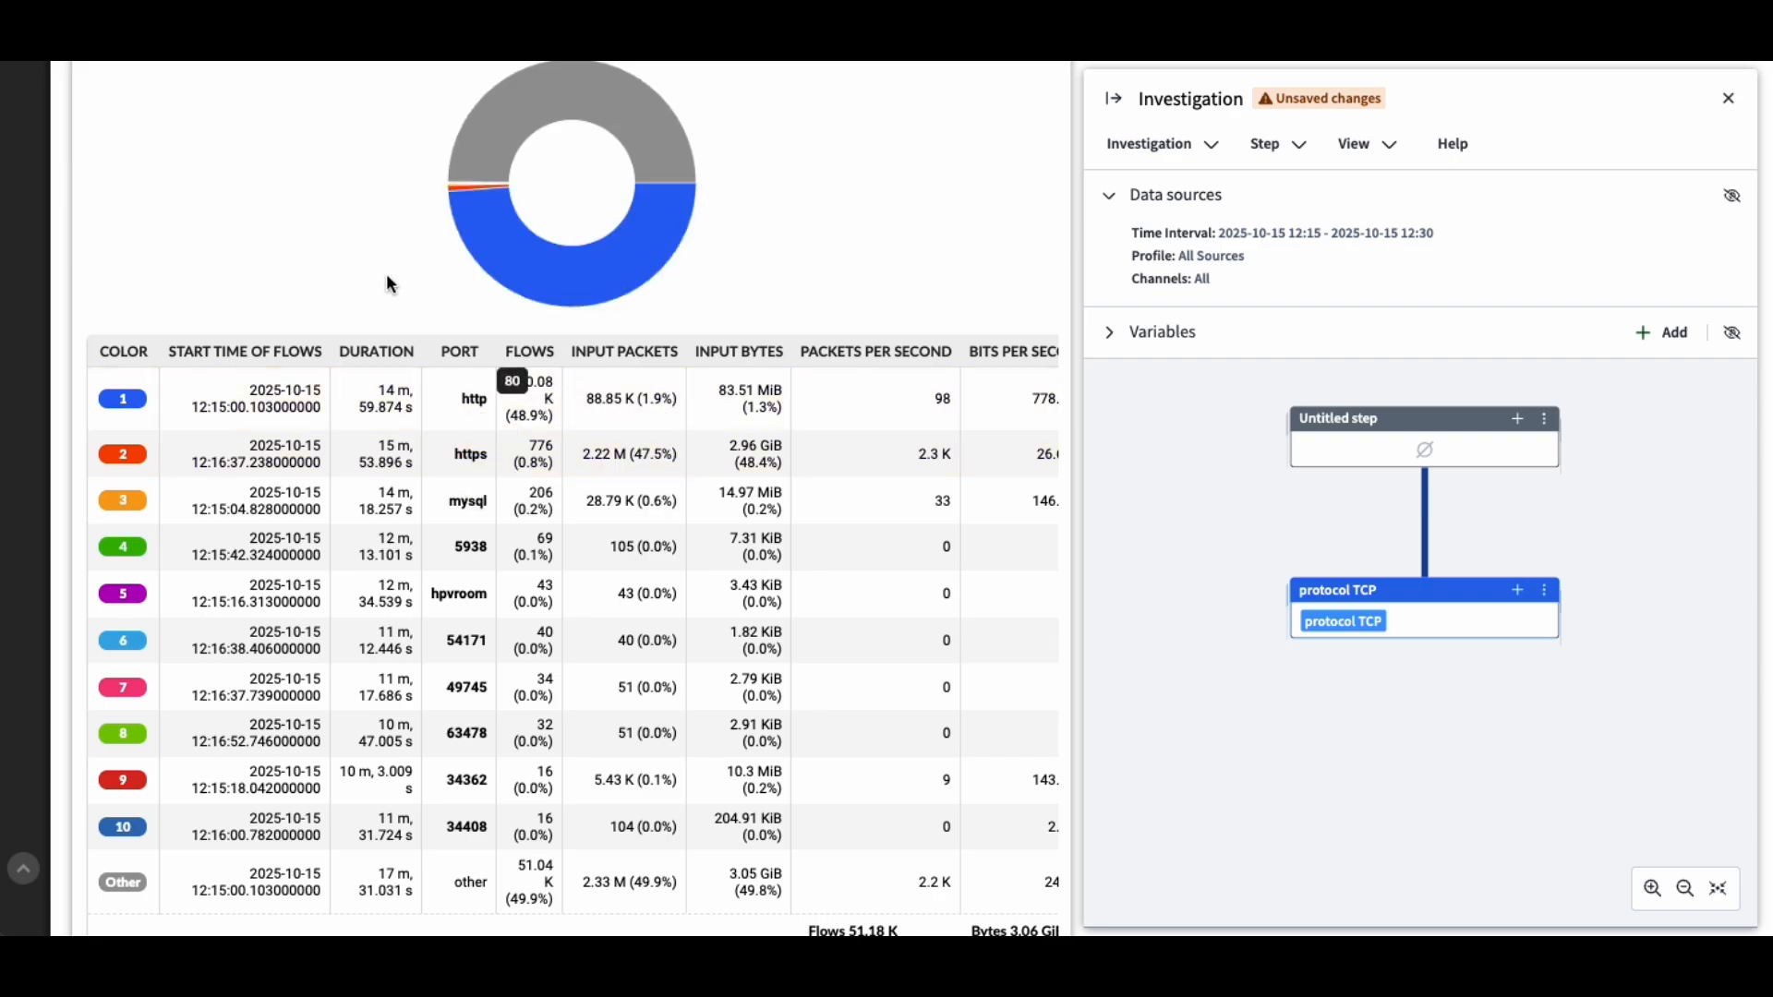
pyautogui.scroll(4, 386, 273)
pyautogui.scroll(1, 388, 288)
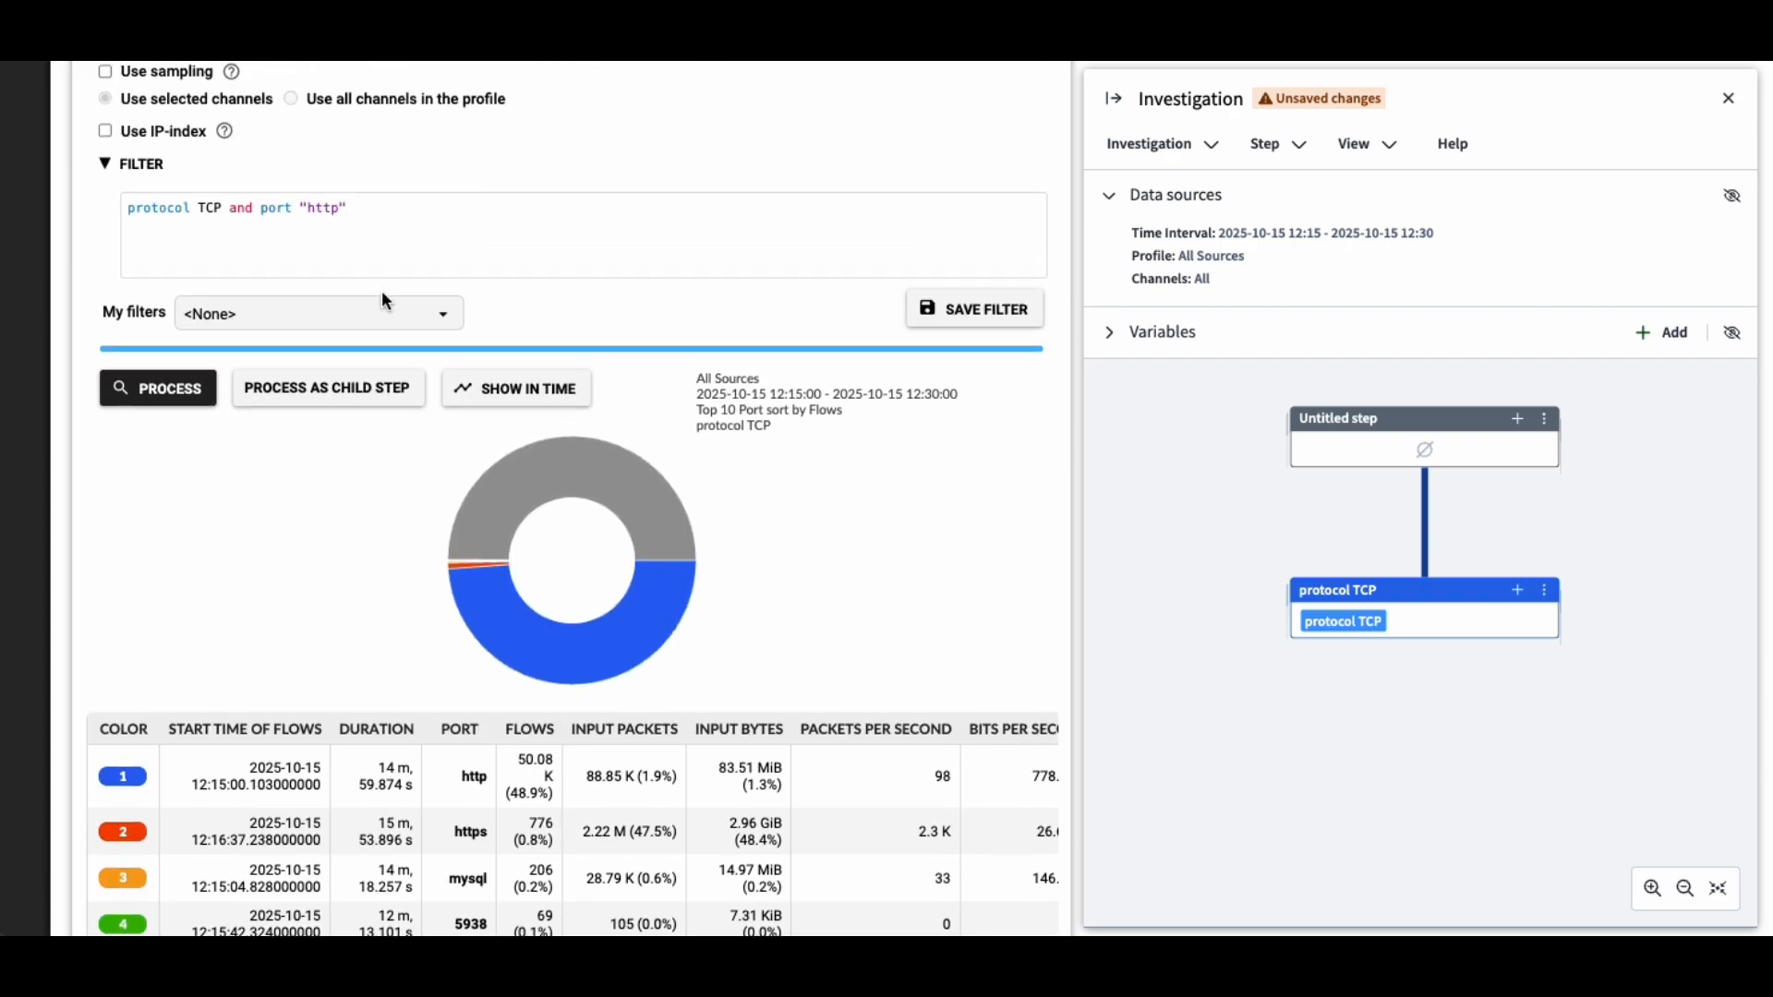
pyautogui.click(368, 388)
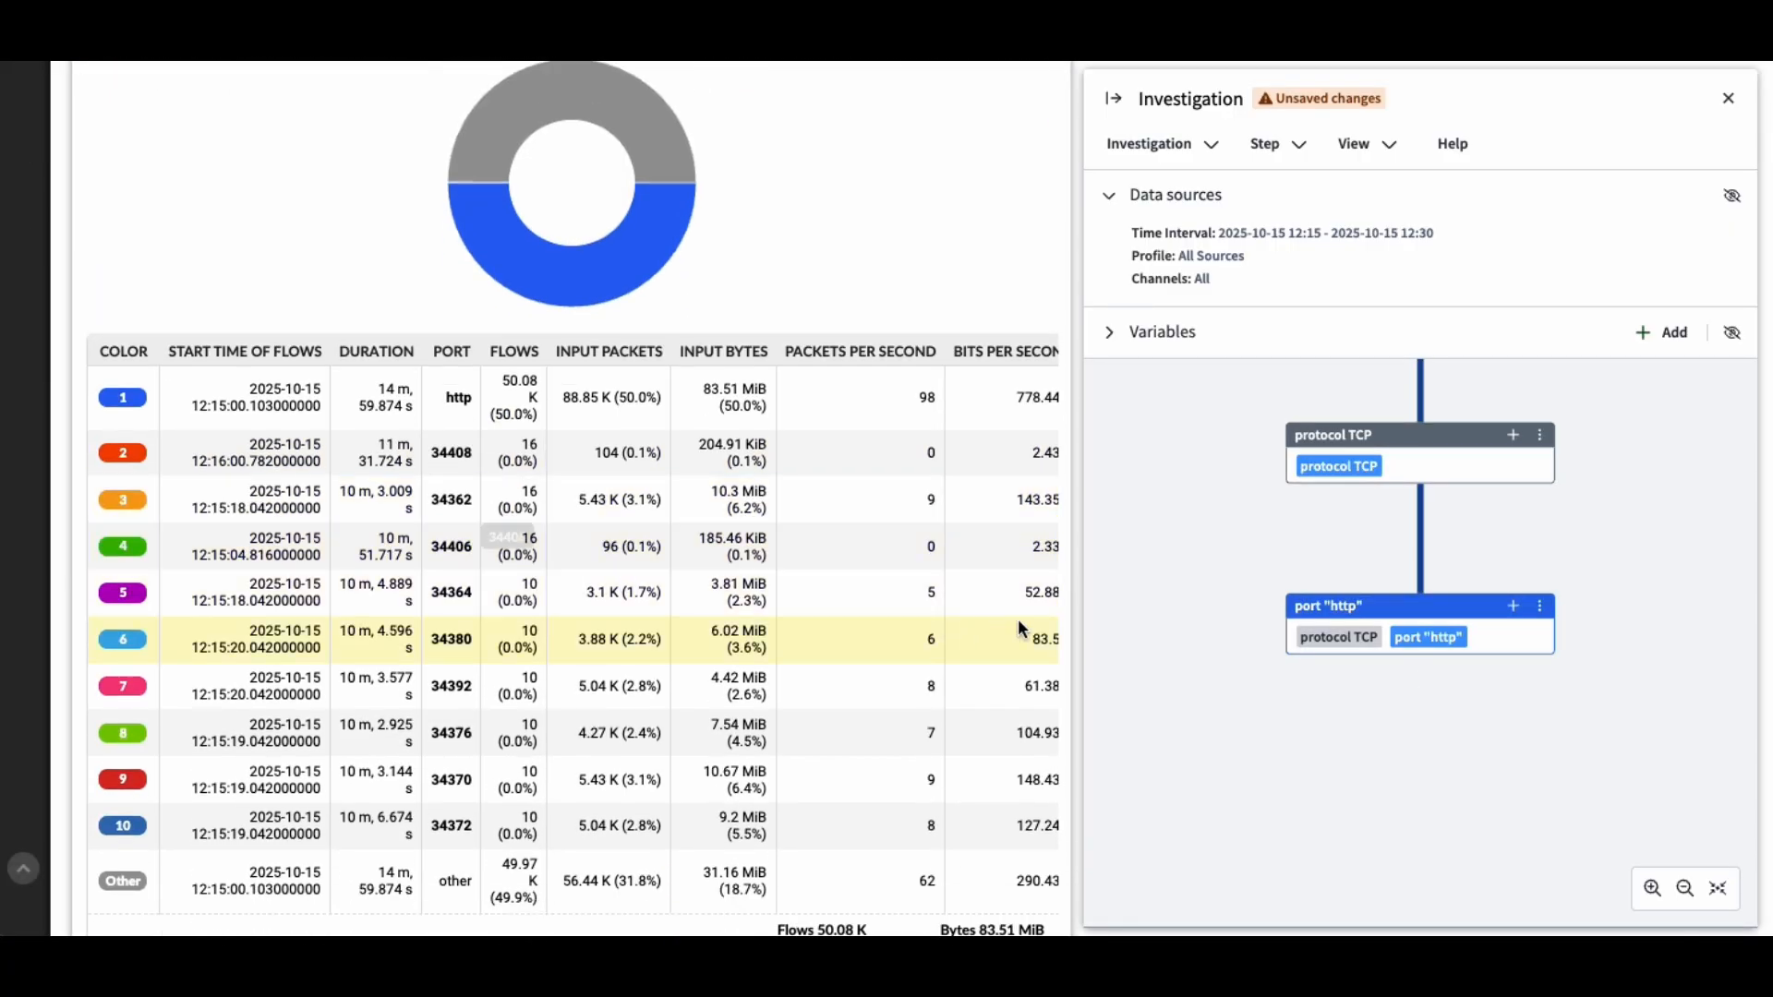
pyautogui.moveTo(1183, 530); pyautogui.dragTo(1189, 663)
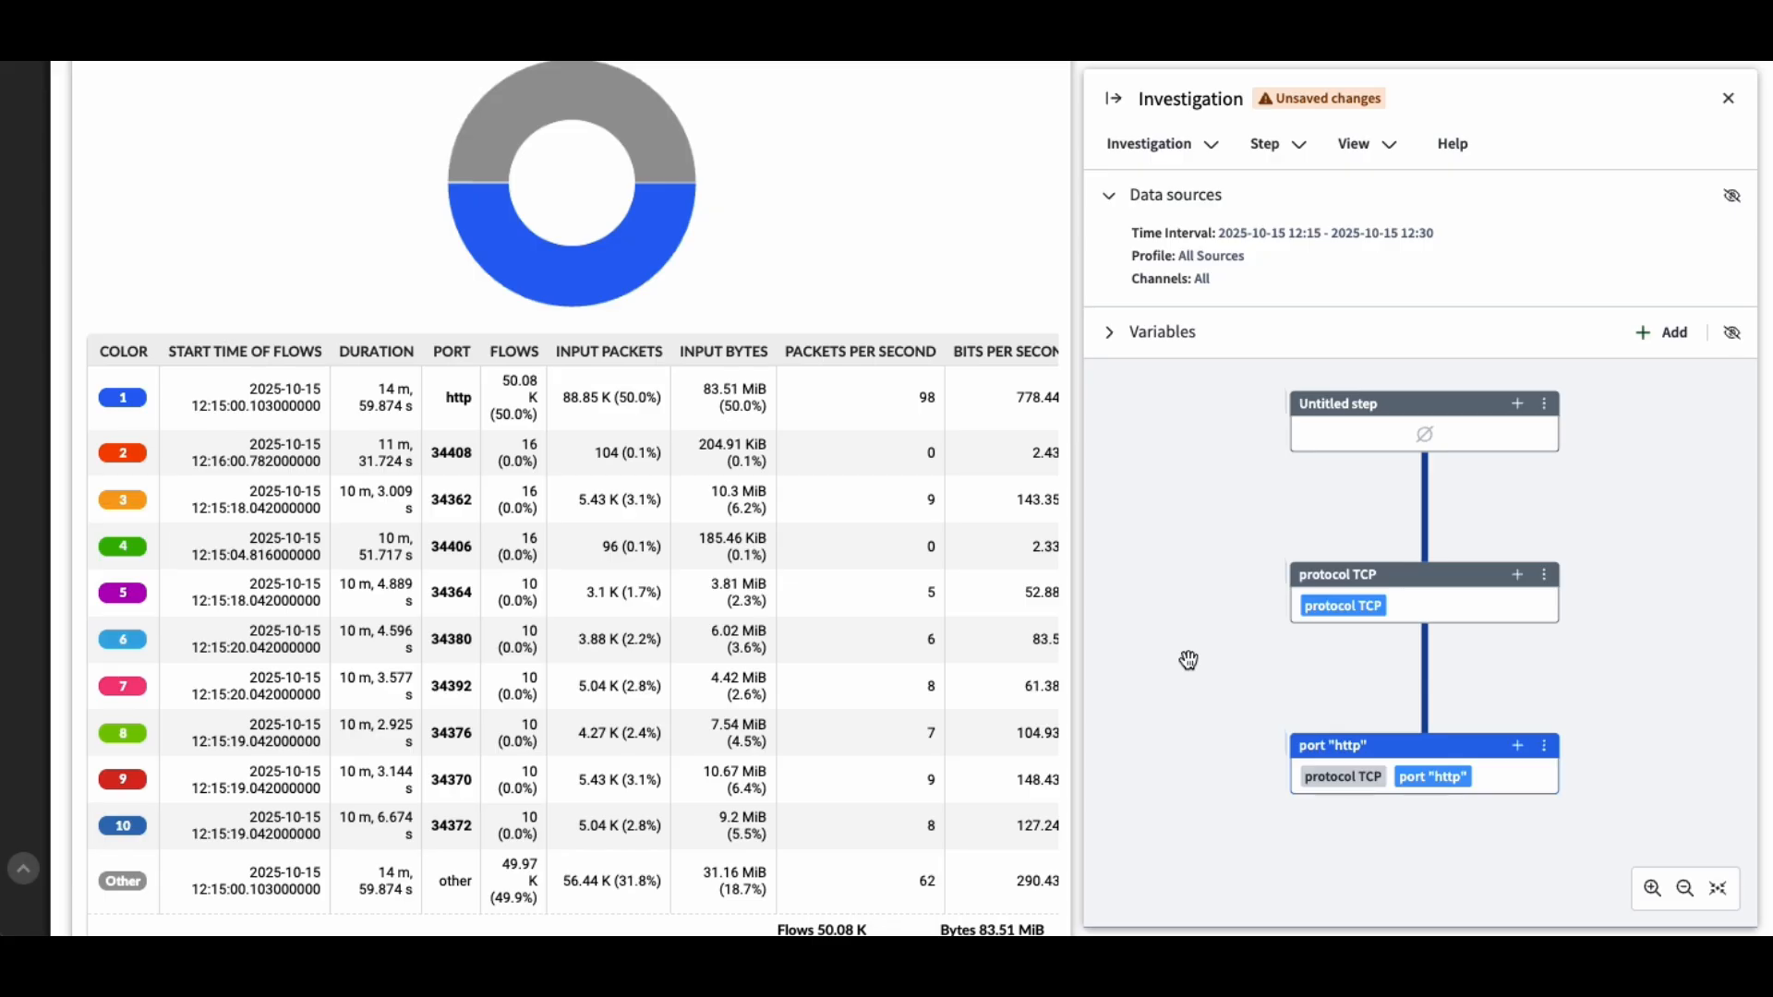
# - Rename the port "http" investigation step to "Web traffic"
pyautogui.click(1545, 748)
pyautogui.click(1561, 574)
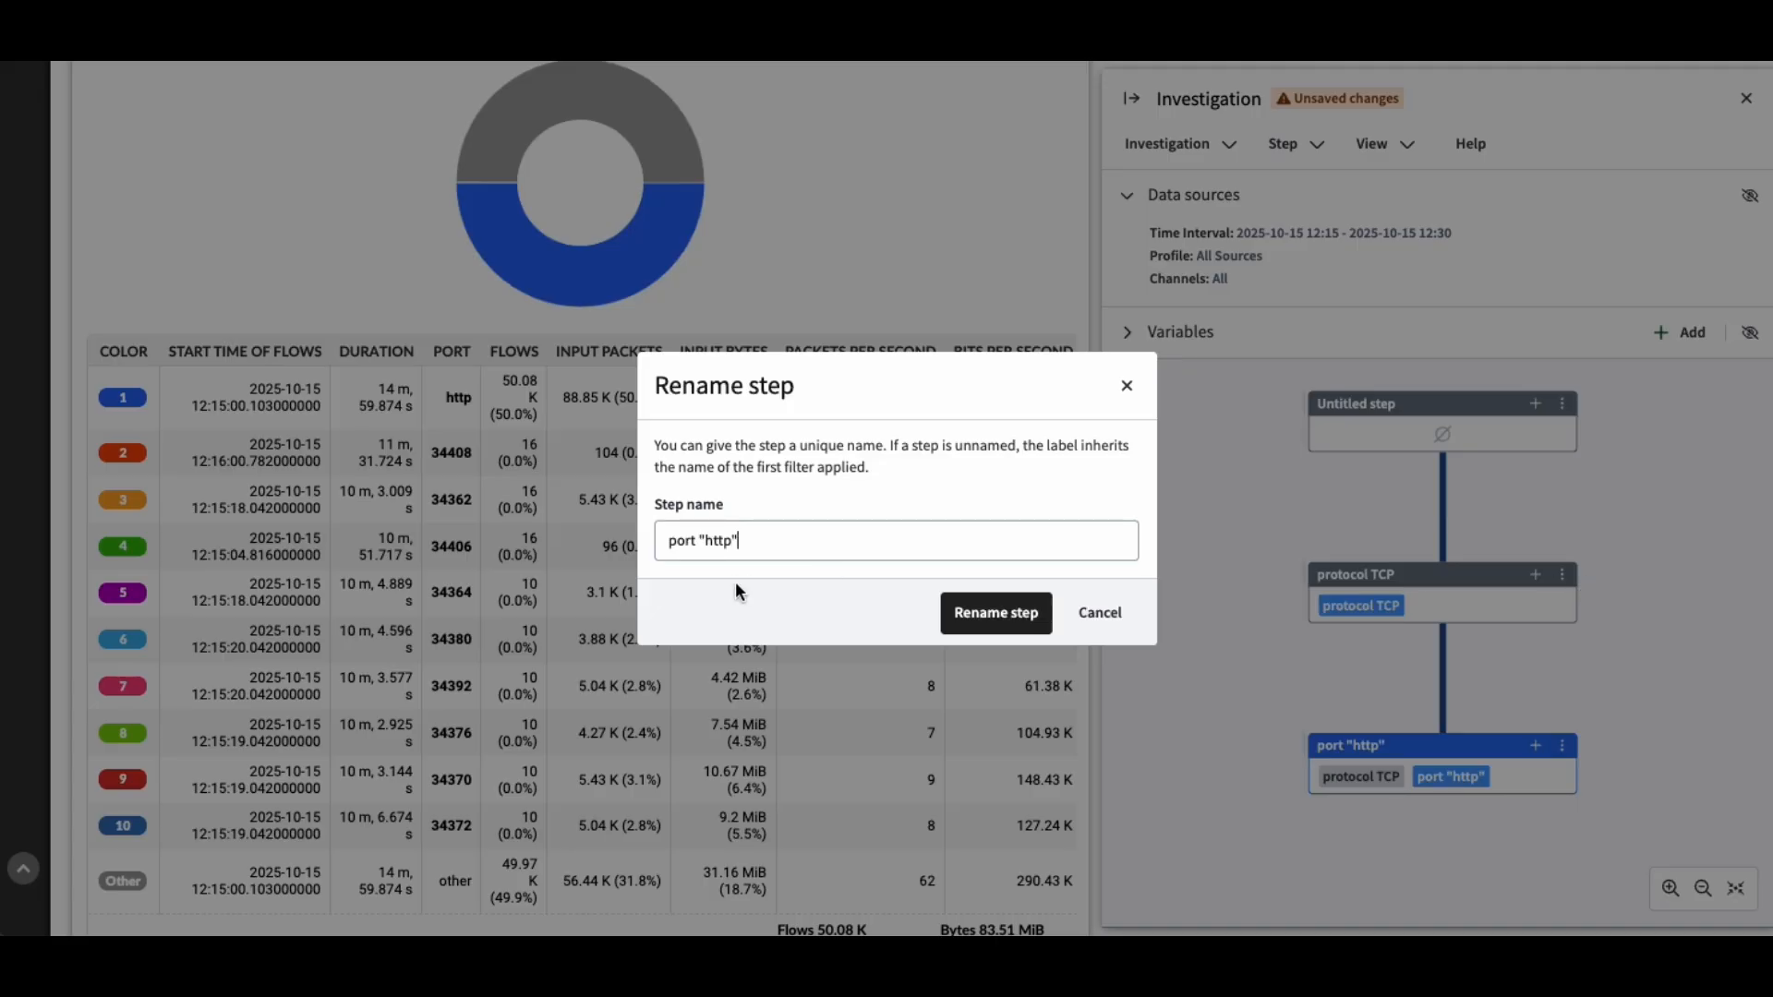
pyautogui.tripleClick(734, 542)
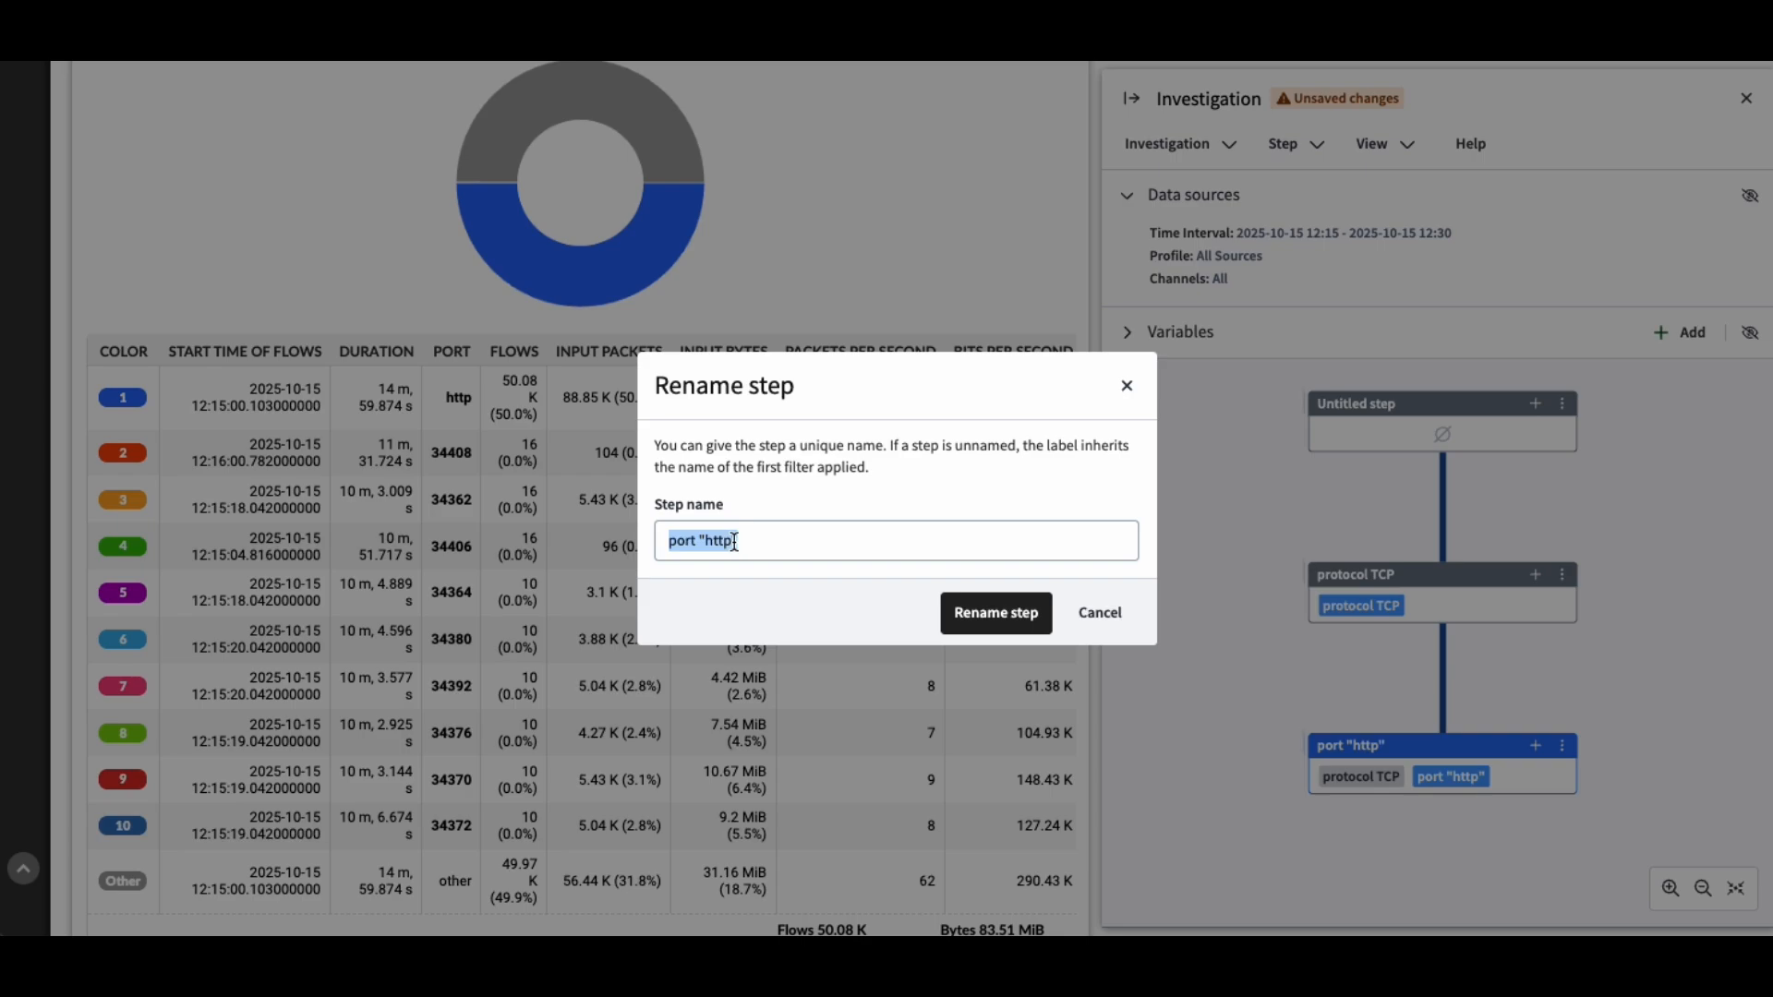
pyautogui.write('Web traffic')
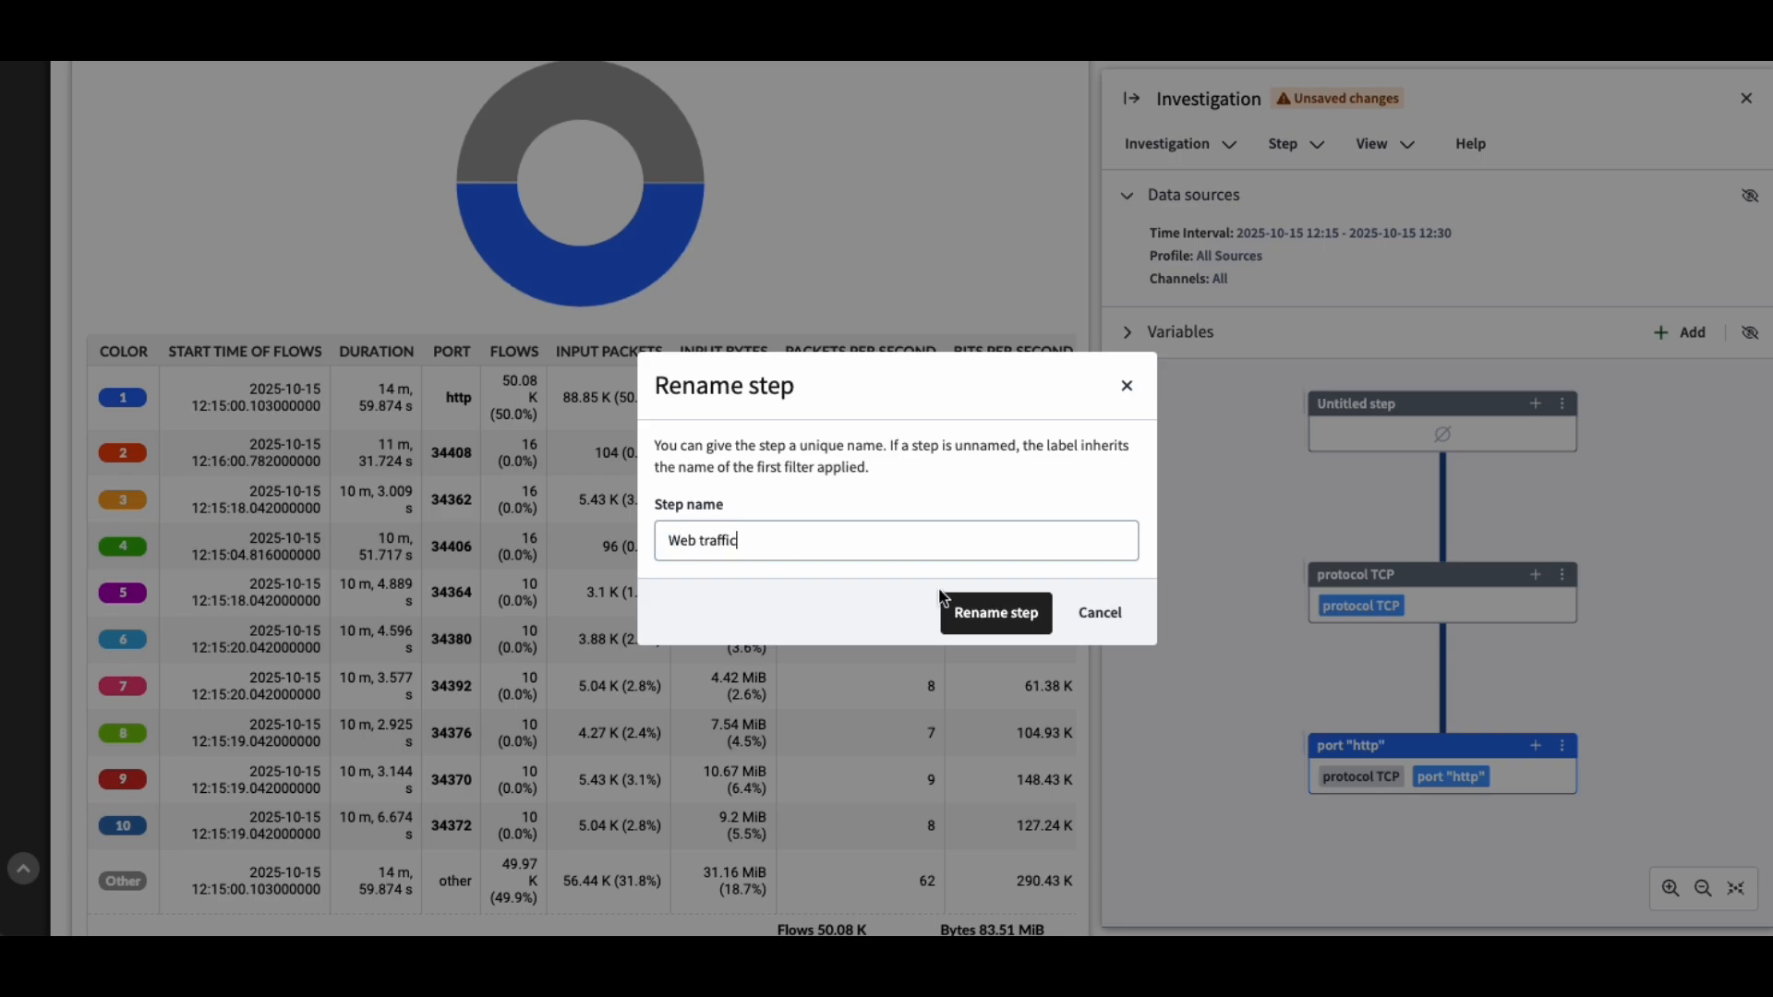
pyautogui.click(961, 613)
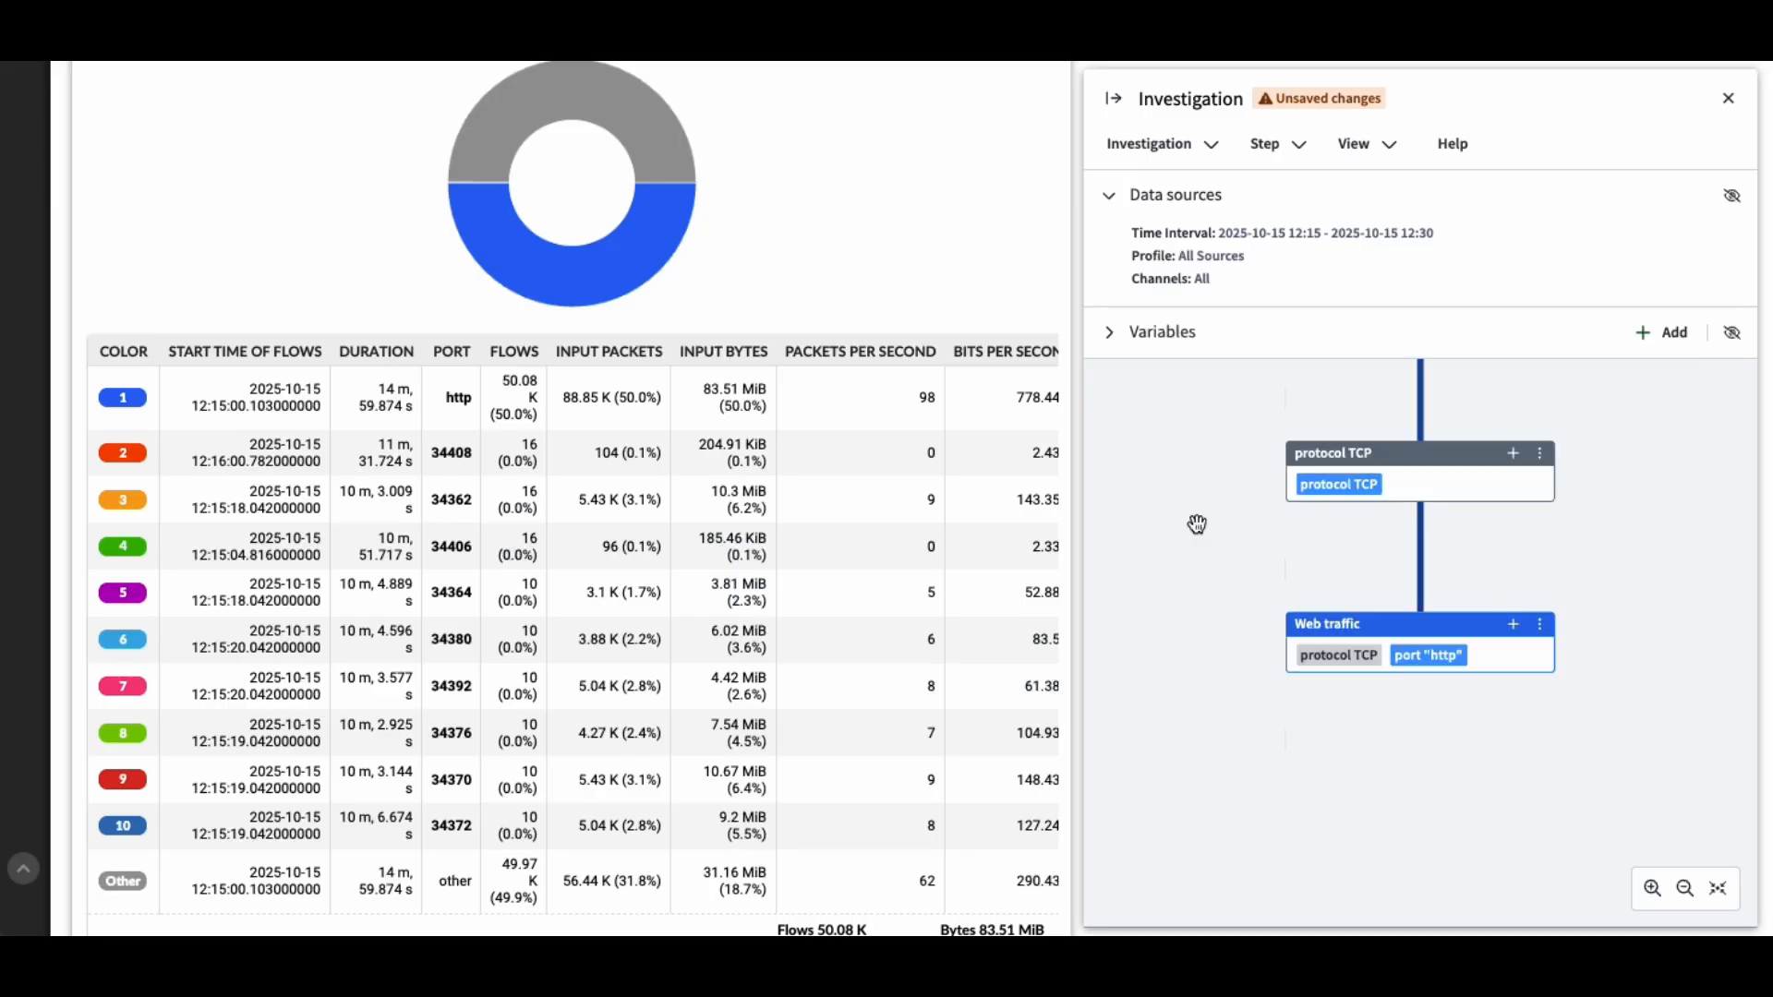
# - Rename the untitled root step of the investigation to "Top protocols by flows"
pyautogui.moveTo(1204, 492); pyautogui.dragTo(1198, 613)
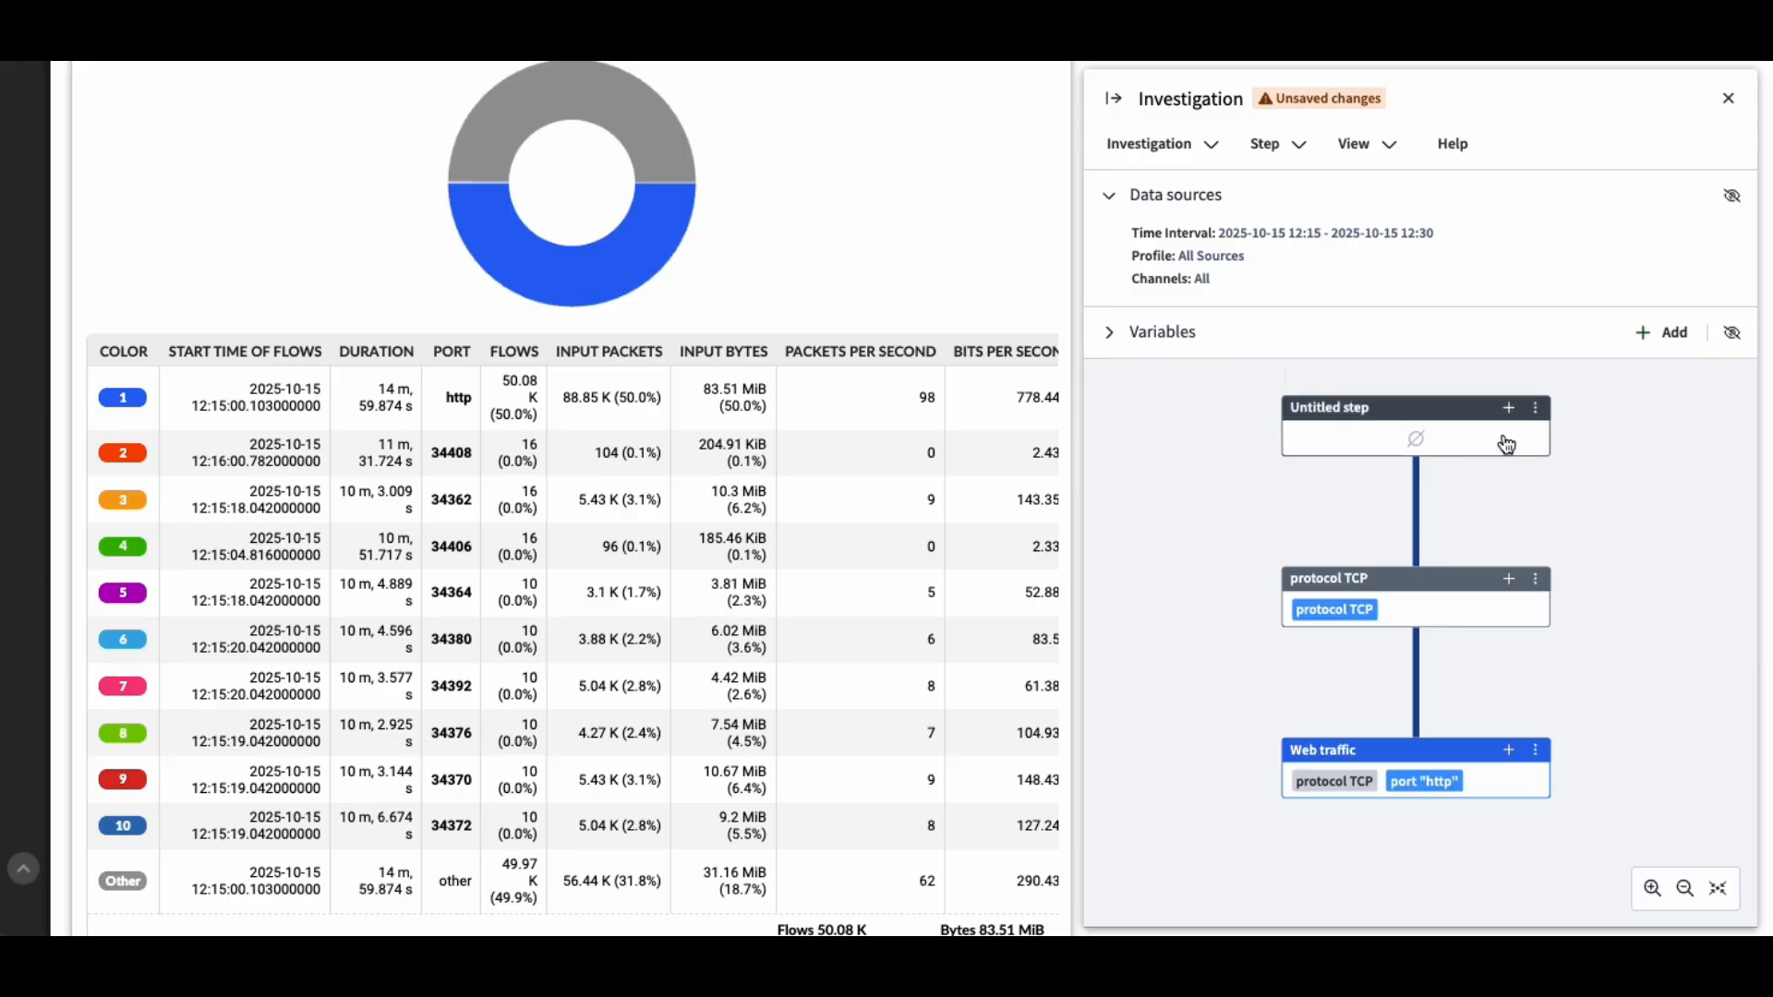
pyautogui.click(1535, 407)
pyautogui.click(1600, 468)
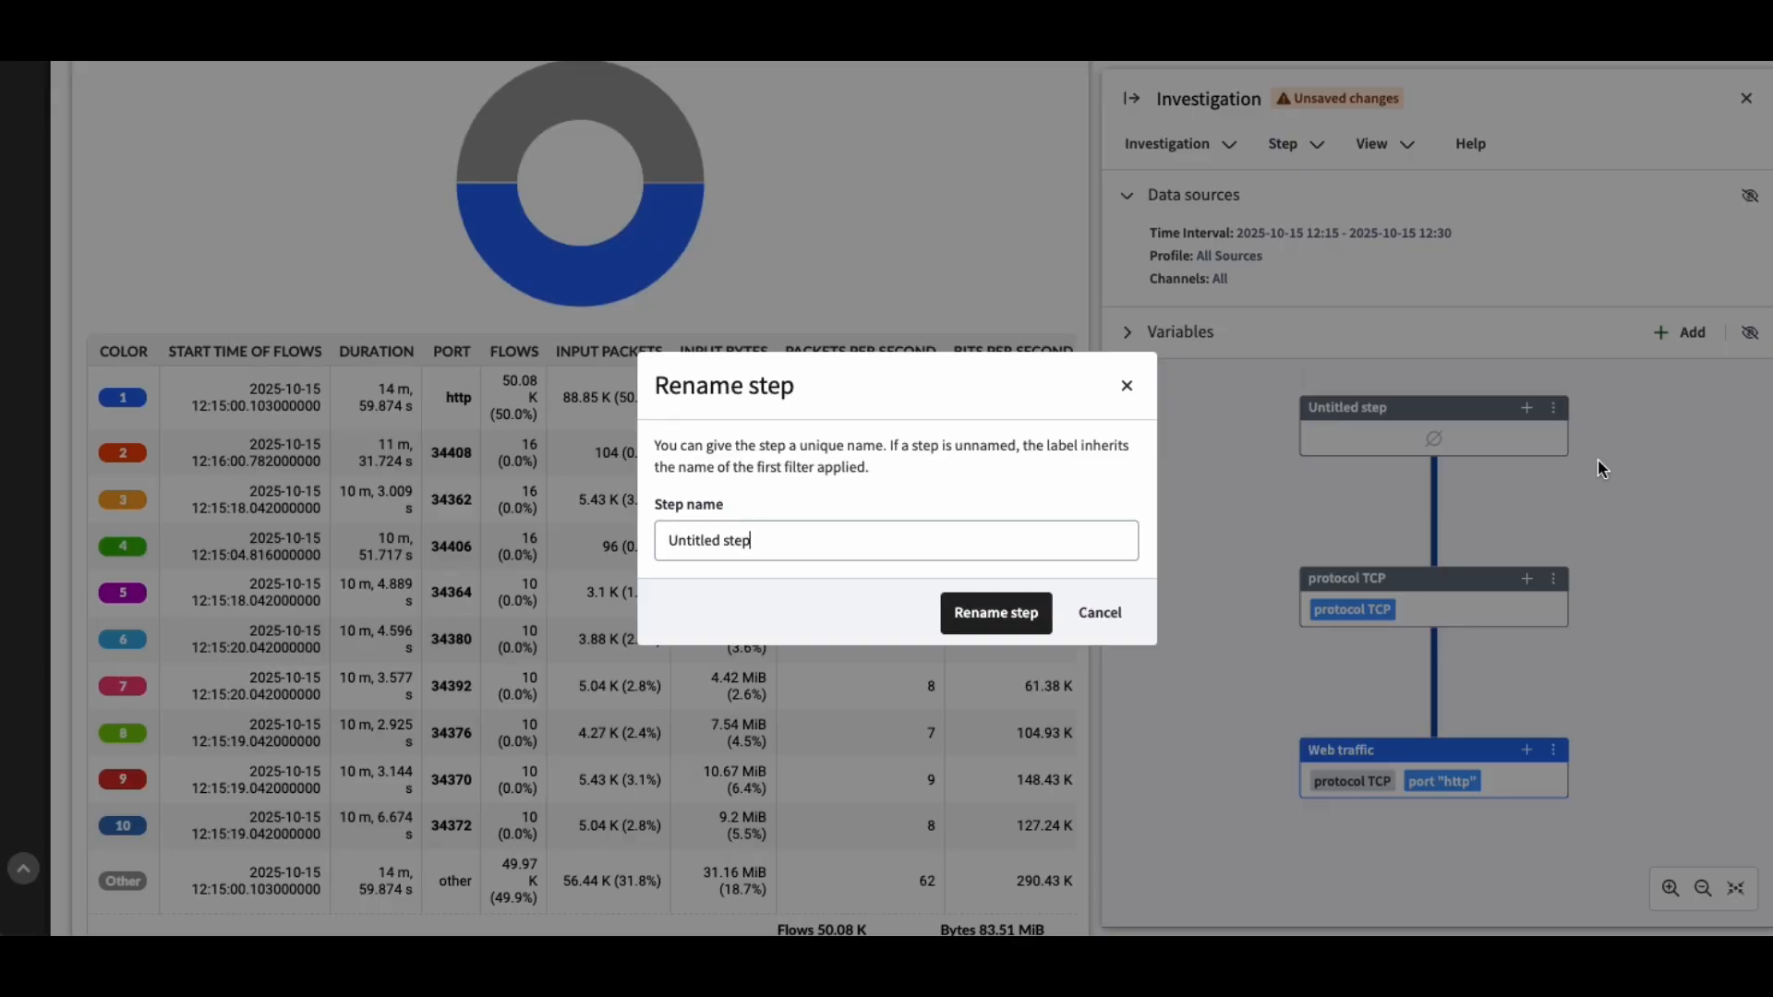
pyautogui.hotkey('ctrl', 'shift', 'Left')
pyautogui.hotkey('ctrl', 'shift', 'Left')
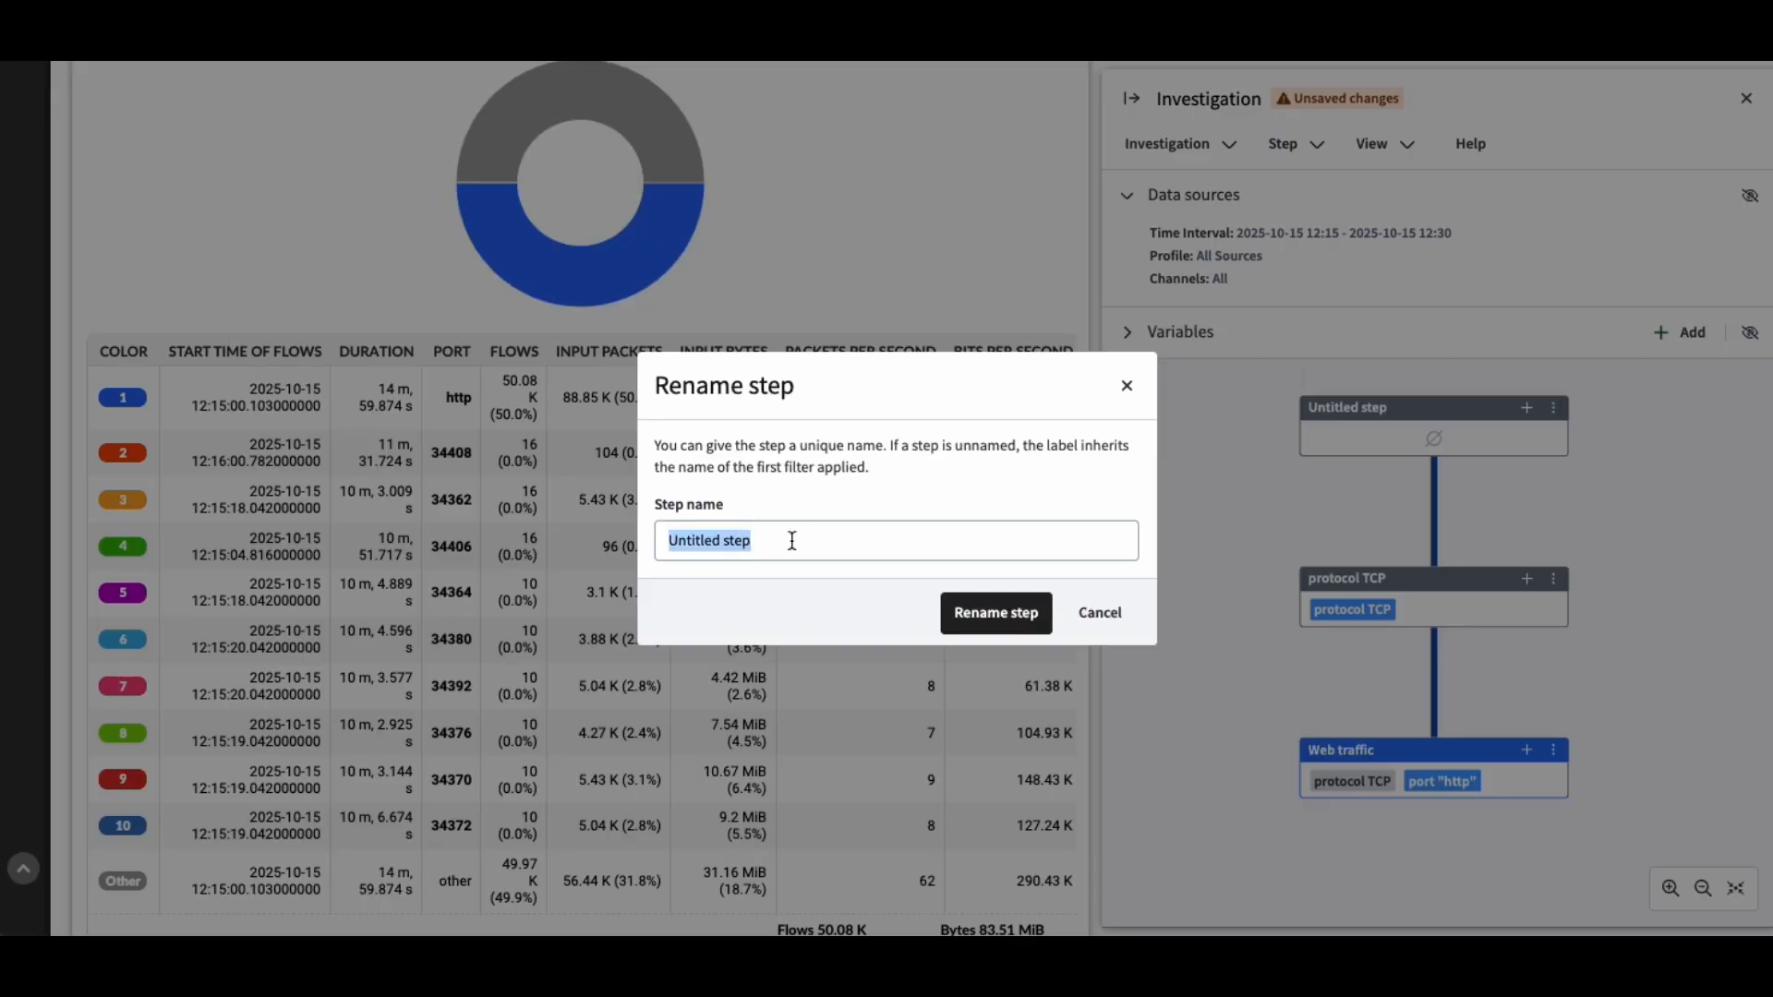
pyautogui.write('Top protocols')
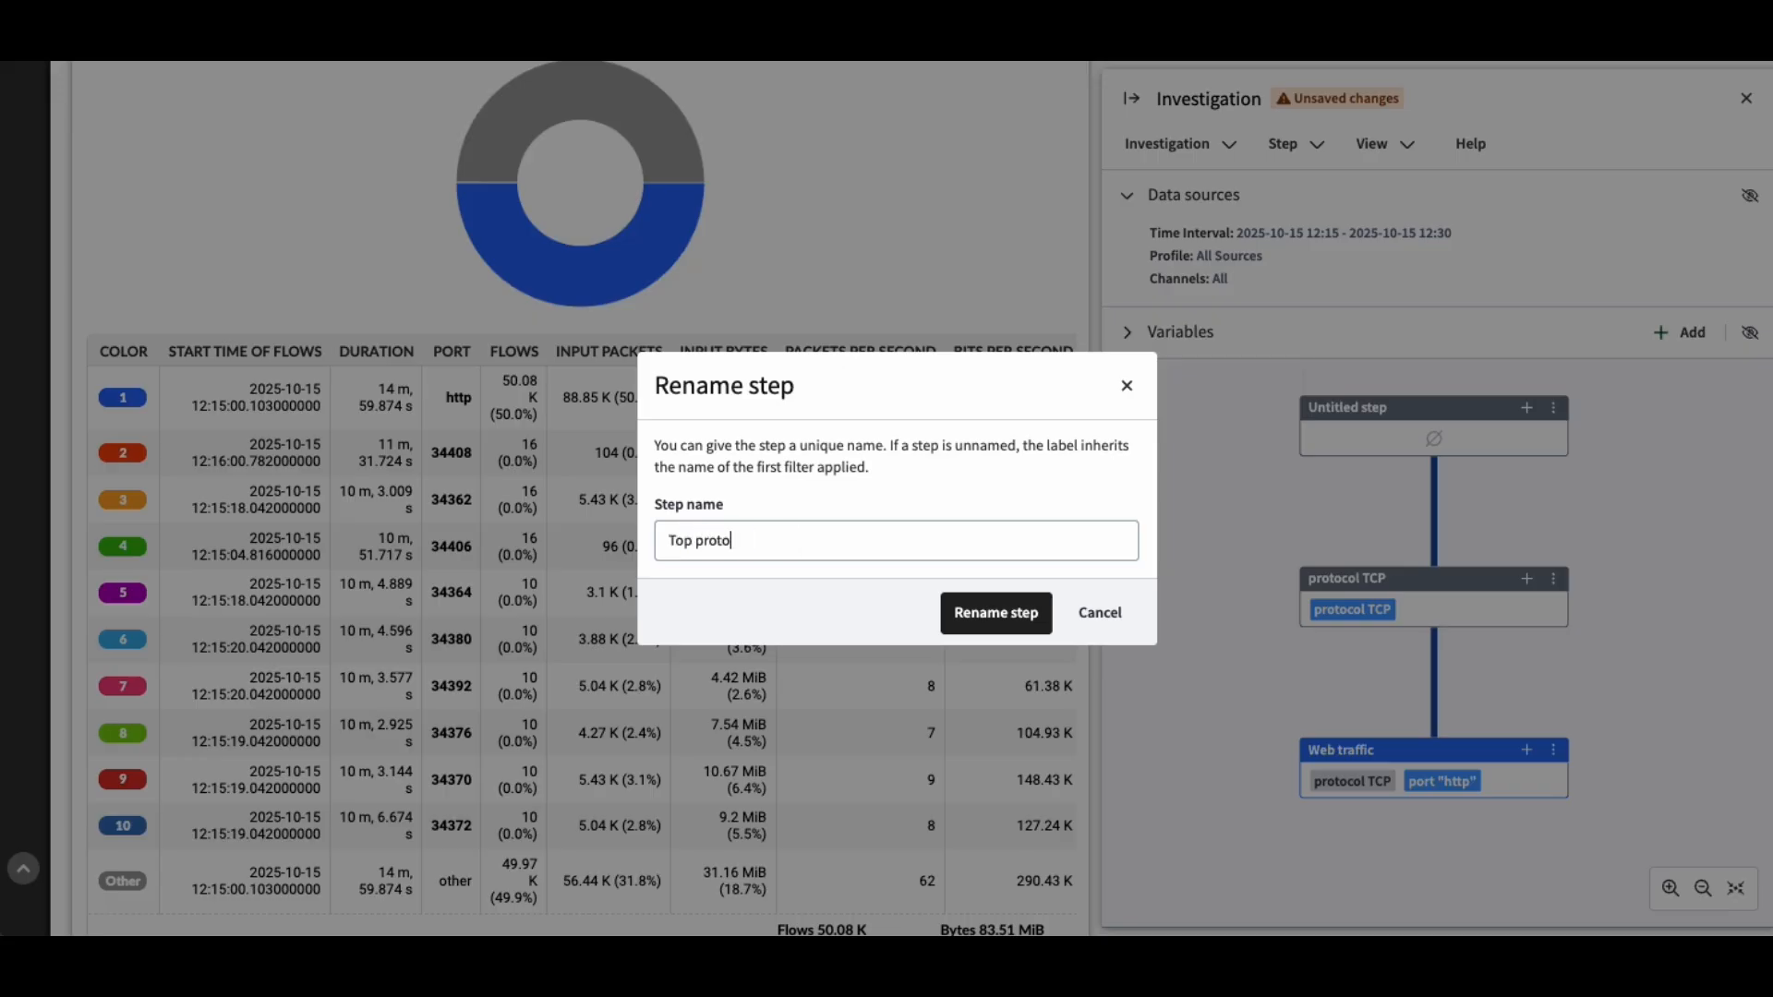
pyautogui.write(' by flows')
pyautogui.click(1016, 614)
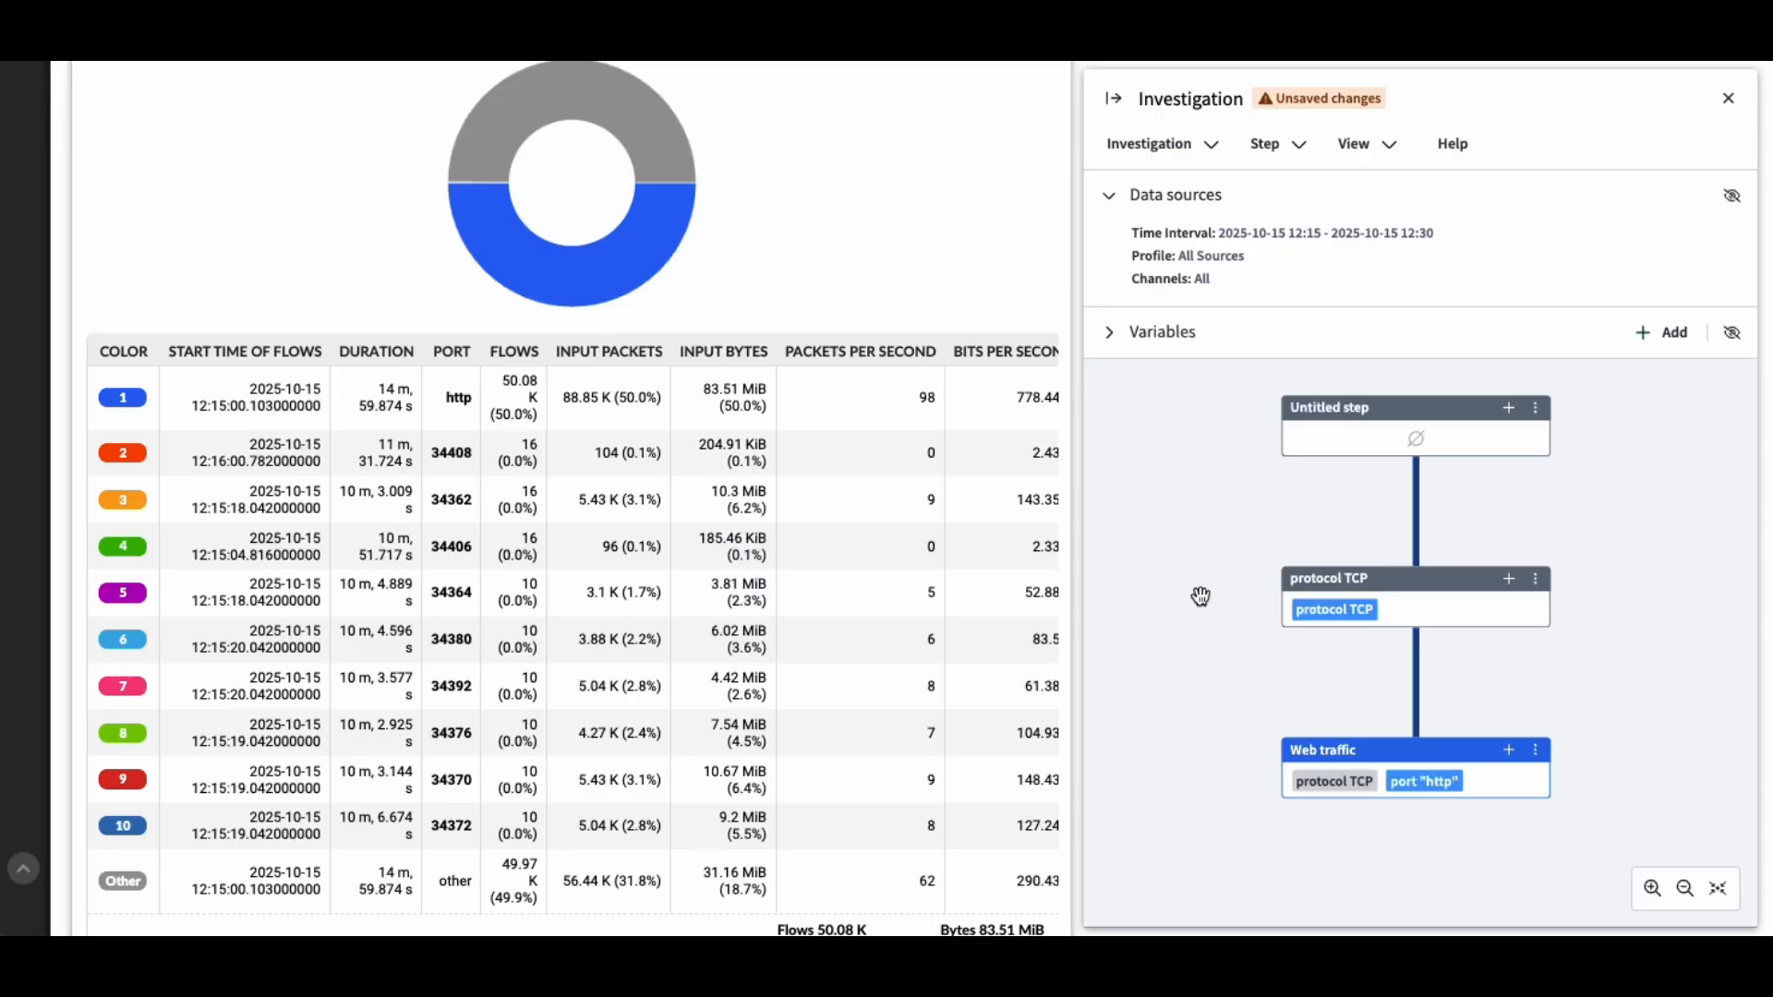
# - From the protocol TCP step's results, add the https port to the filter and process it as a child step
pyautogui.moveTo(1205, 572); pyautogui.dragTo(1207, 700)
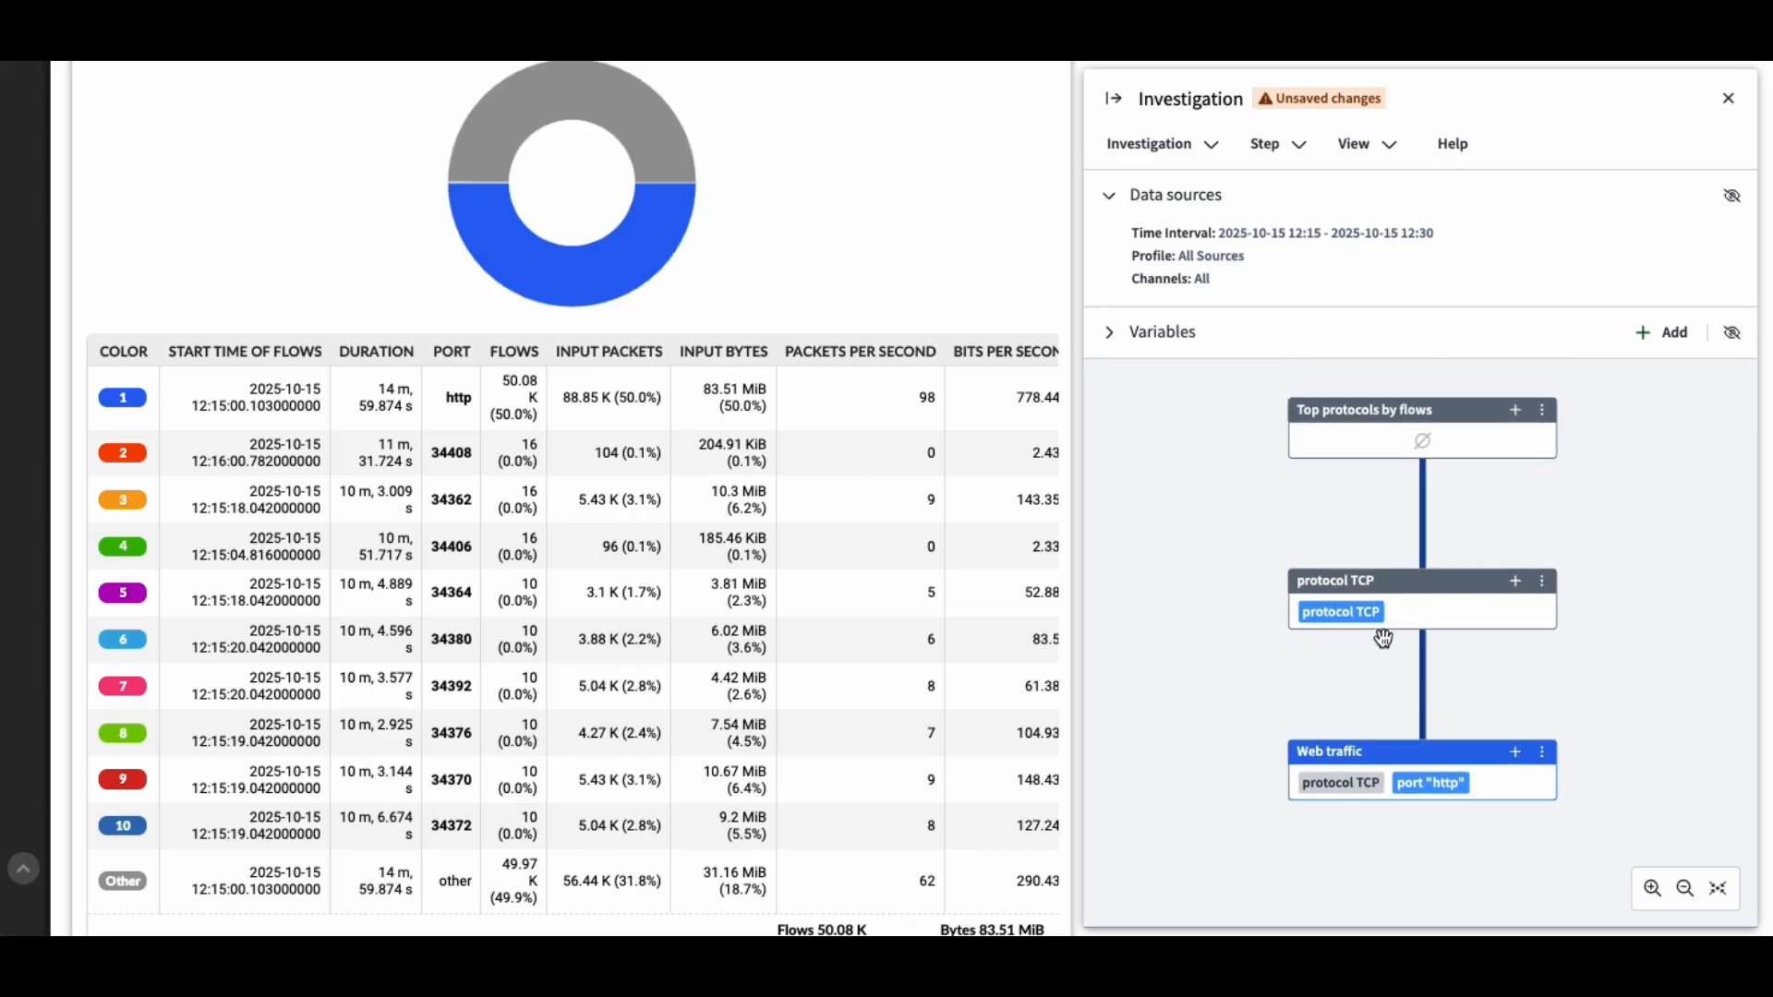
pyautogui.click(1446, 626)
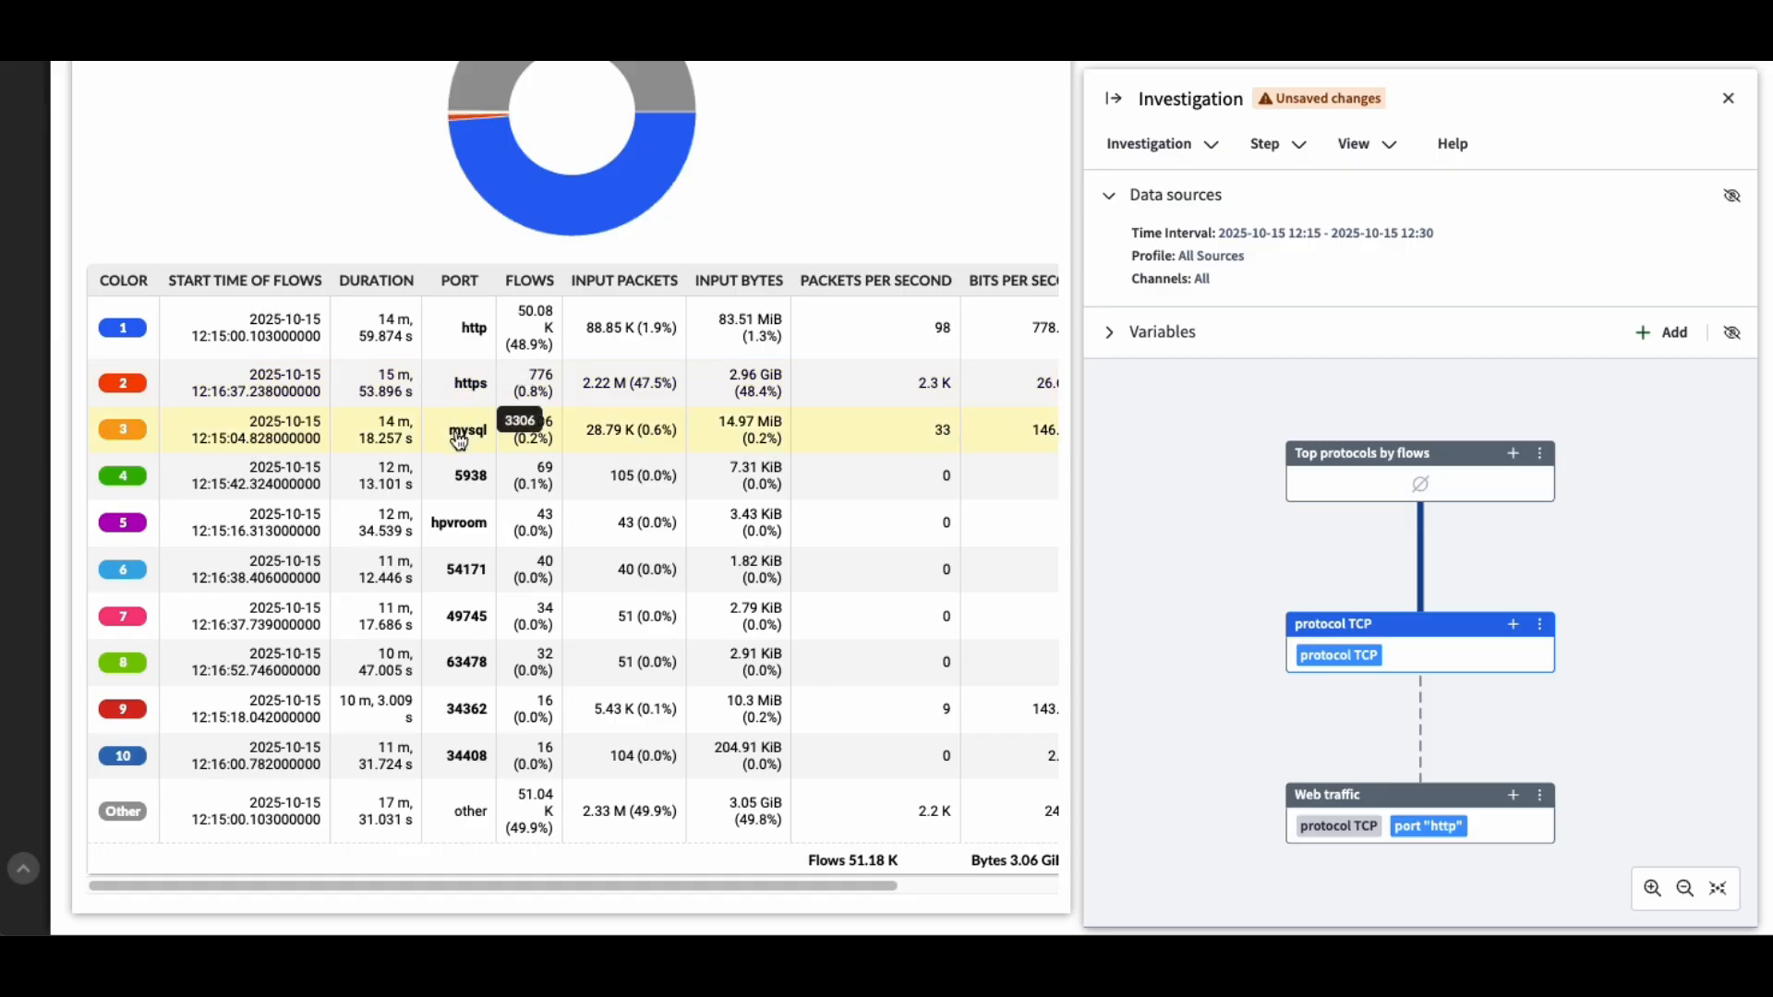
pyautogui.rightClick(462, 382)
pyautogui.click(540, 452)
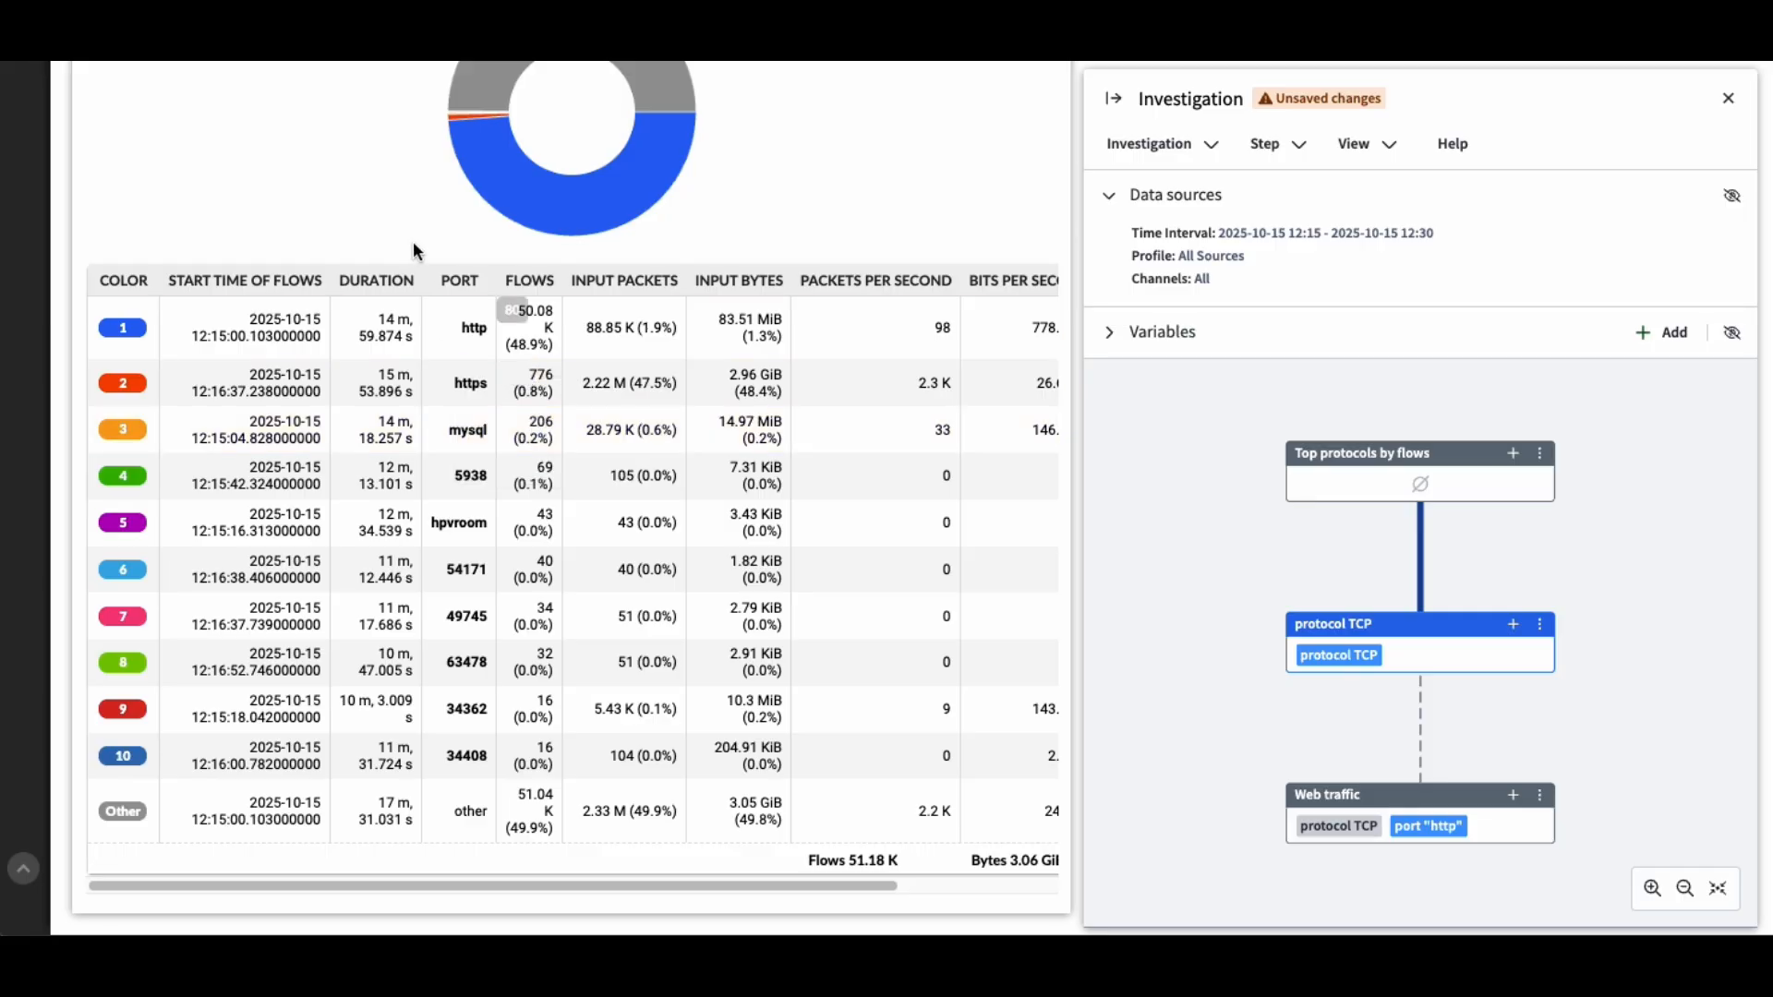
pyautogui.scroll(6, 375, 240)
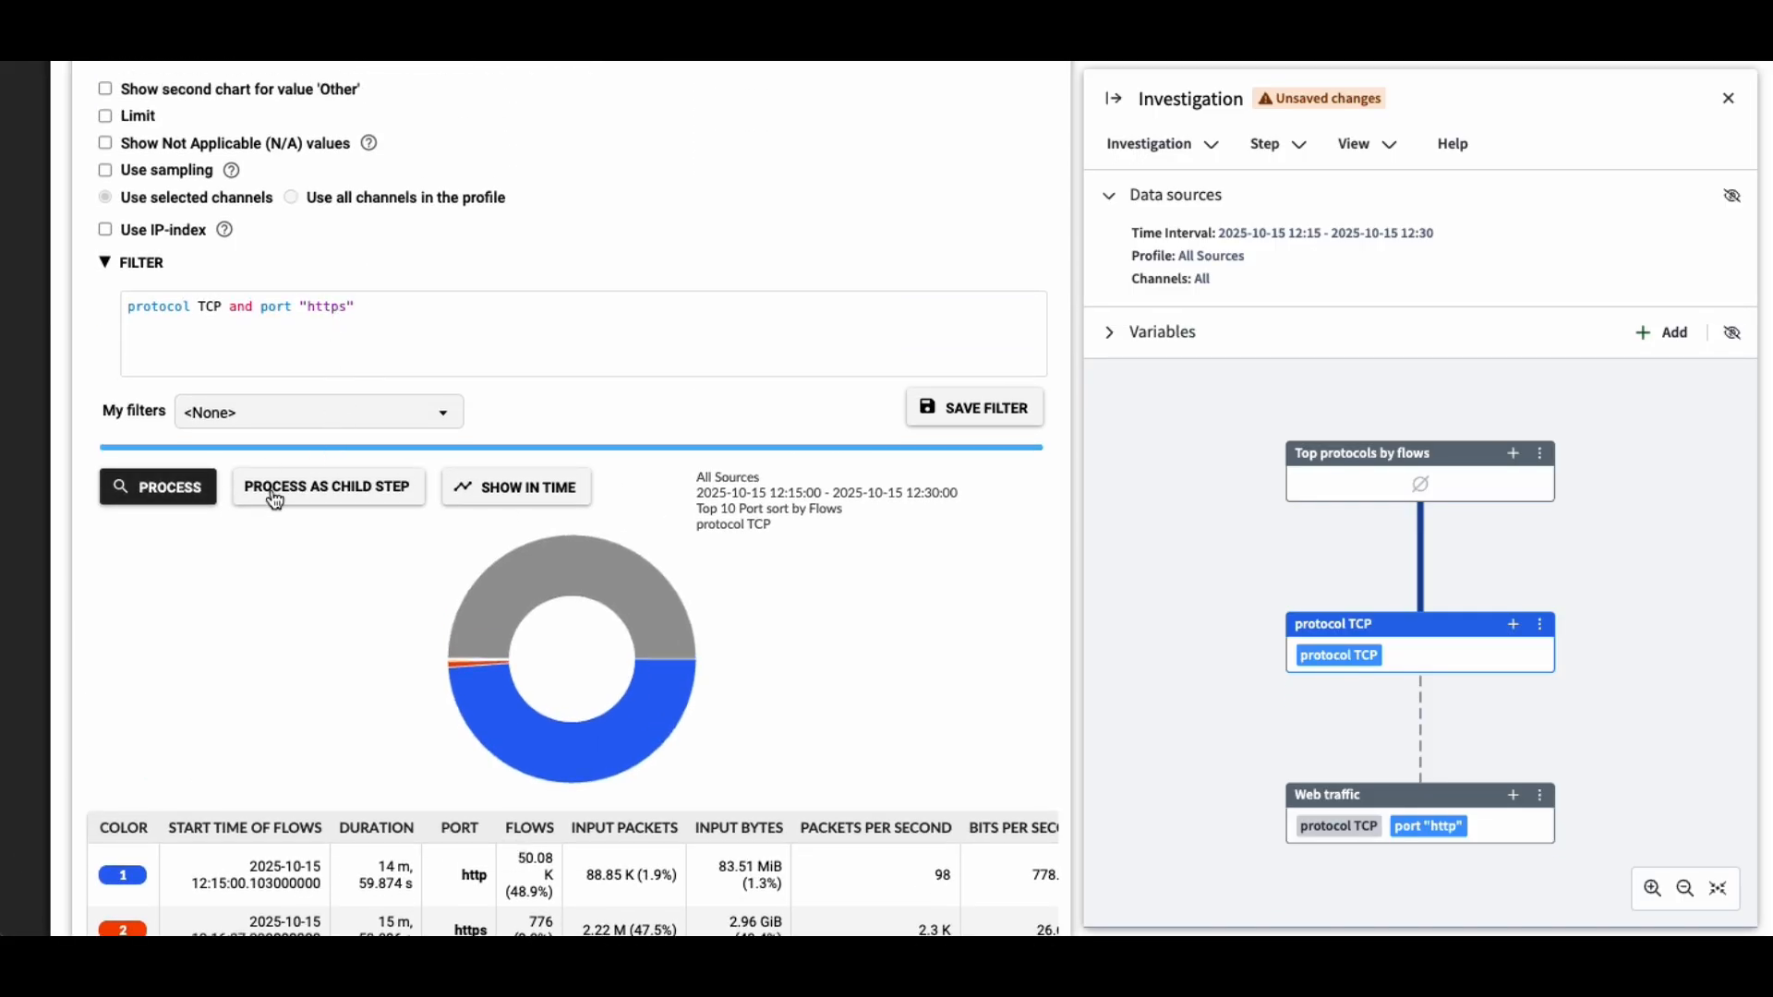
pyautogui.click(281, 499)
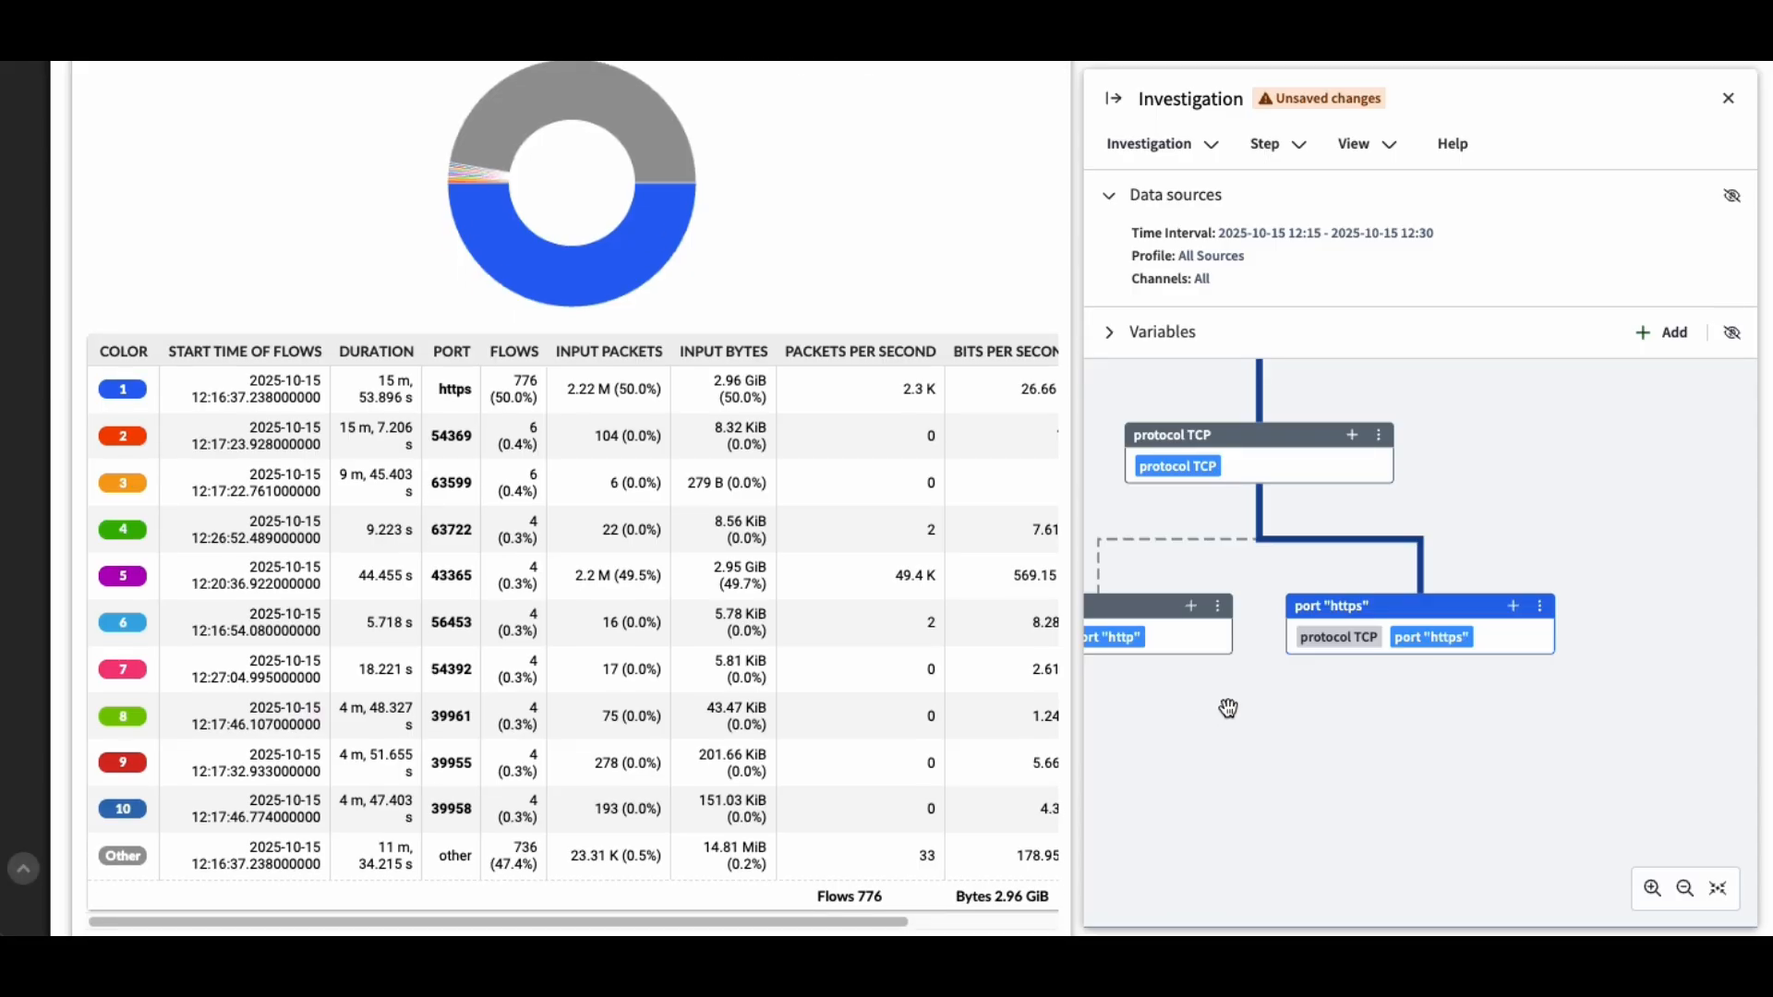
# - Review the results of the protocol TCP step and return to its port "https" child step
pyautogui.moveTo(1228, 708); pyautogui.dragTo(1359, 847)
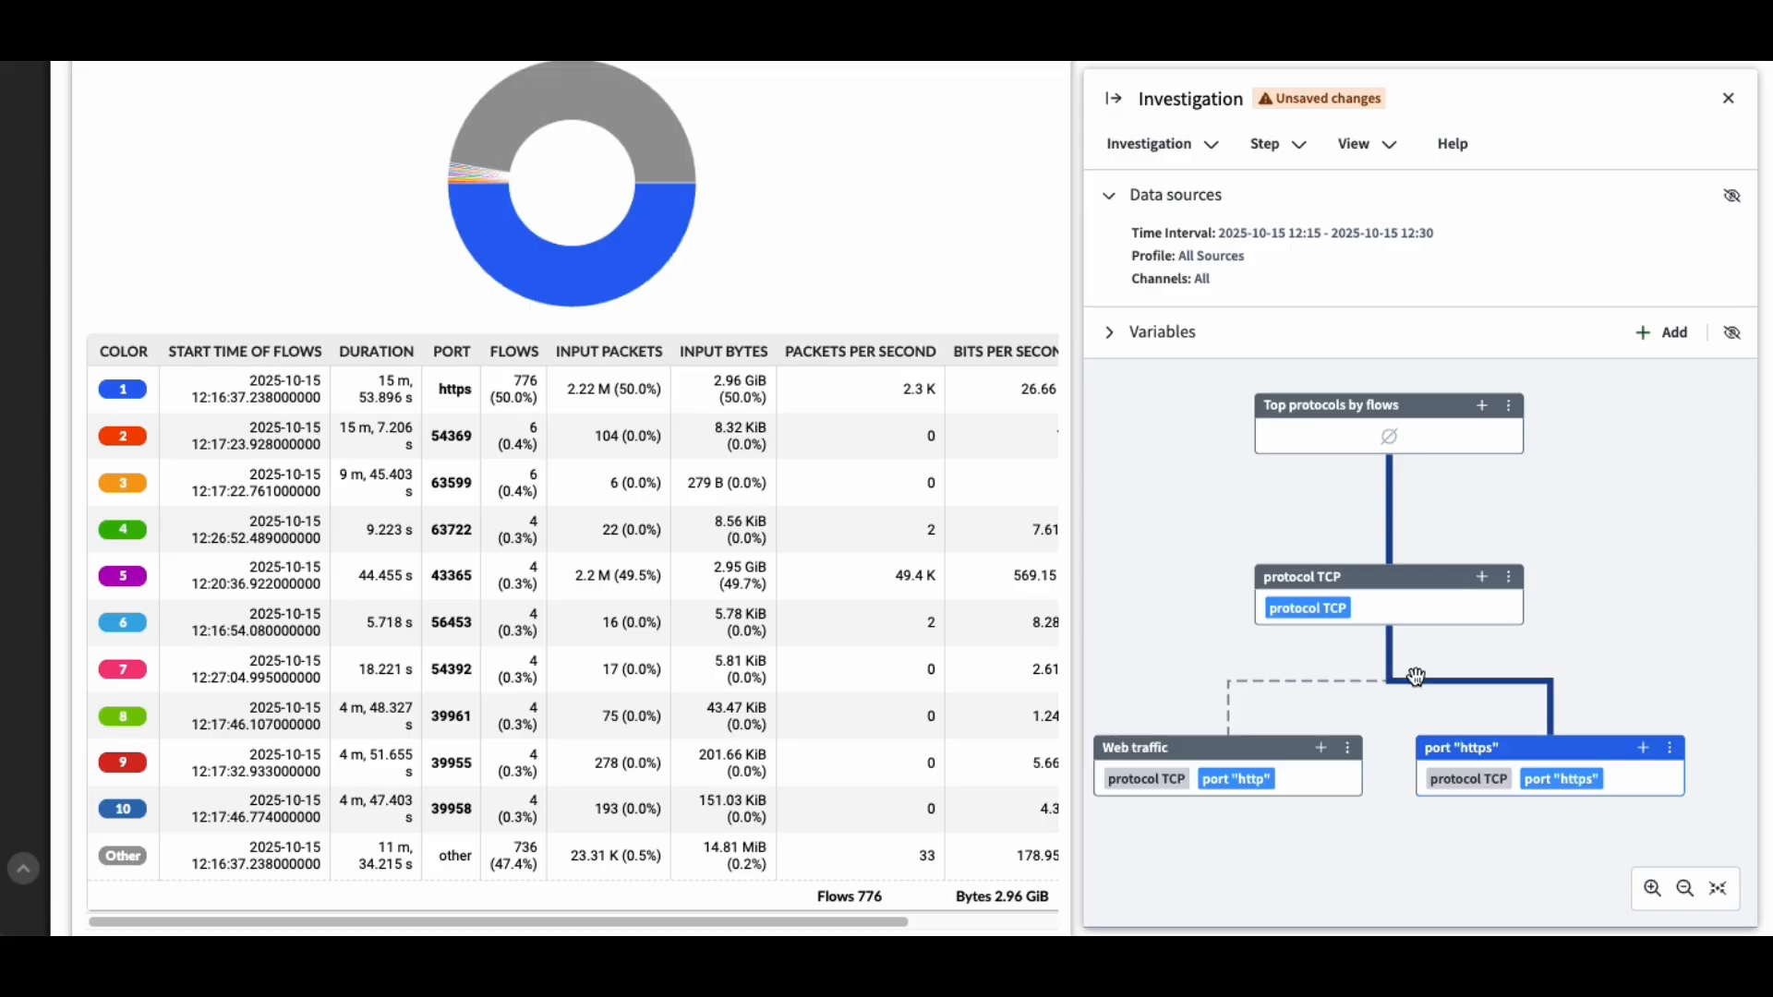
pyautogui.click(1427, 591)
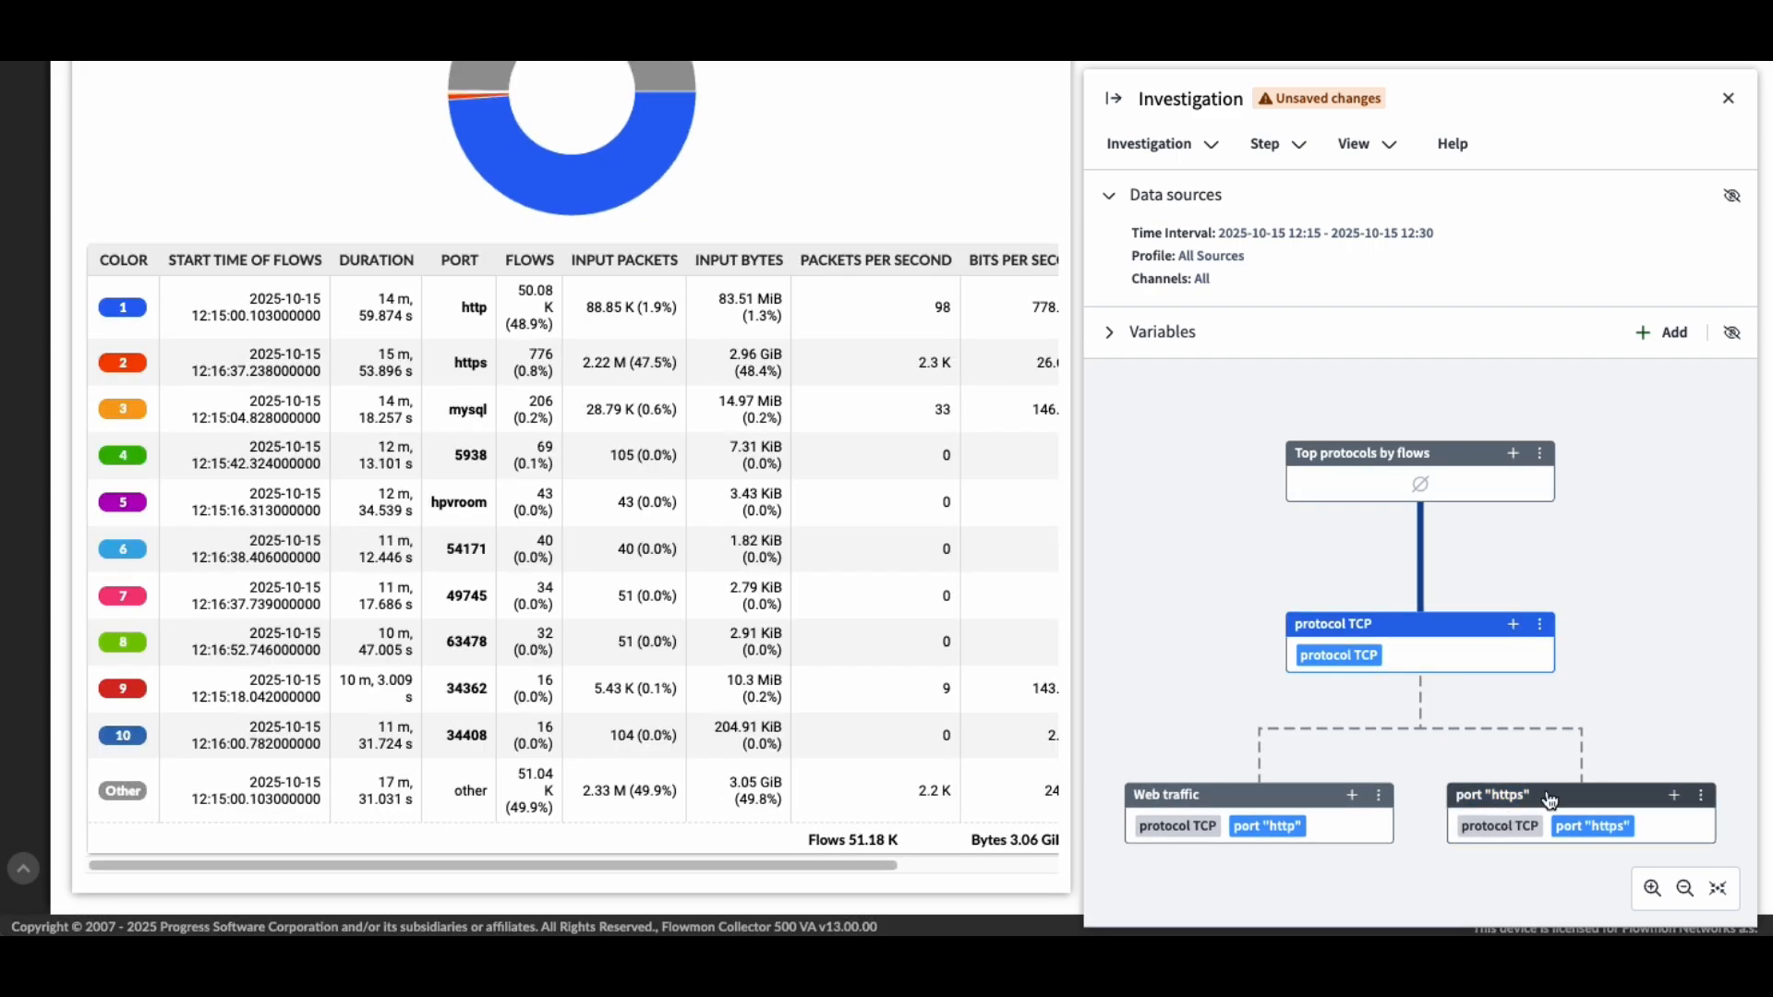
pyautogui.click(1550, 800)
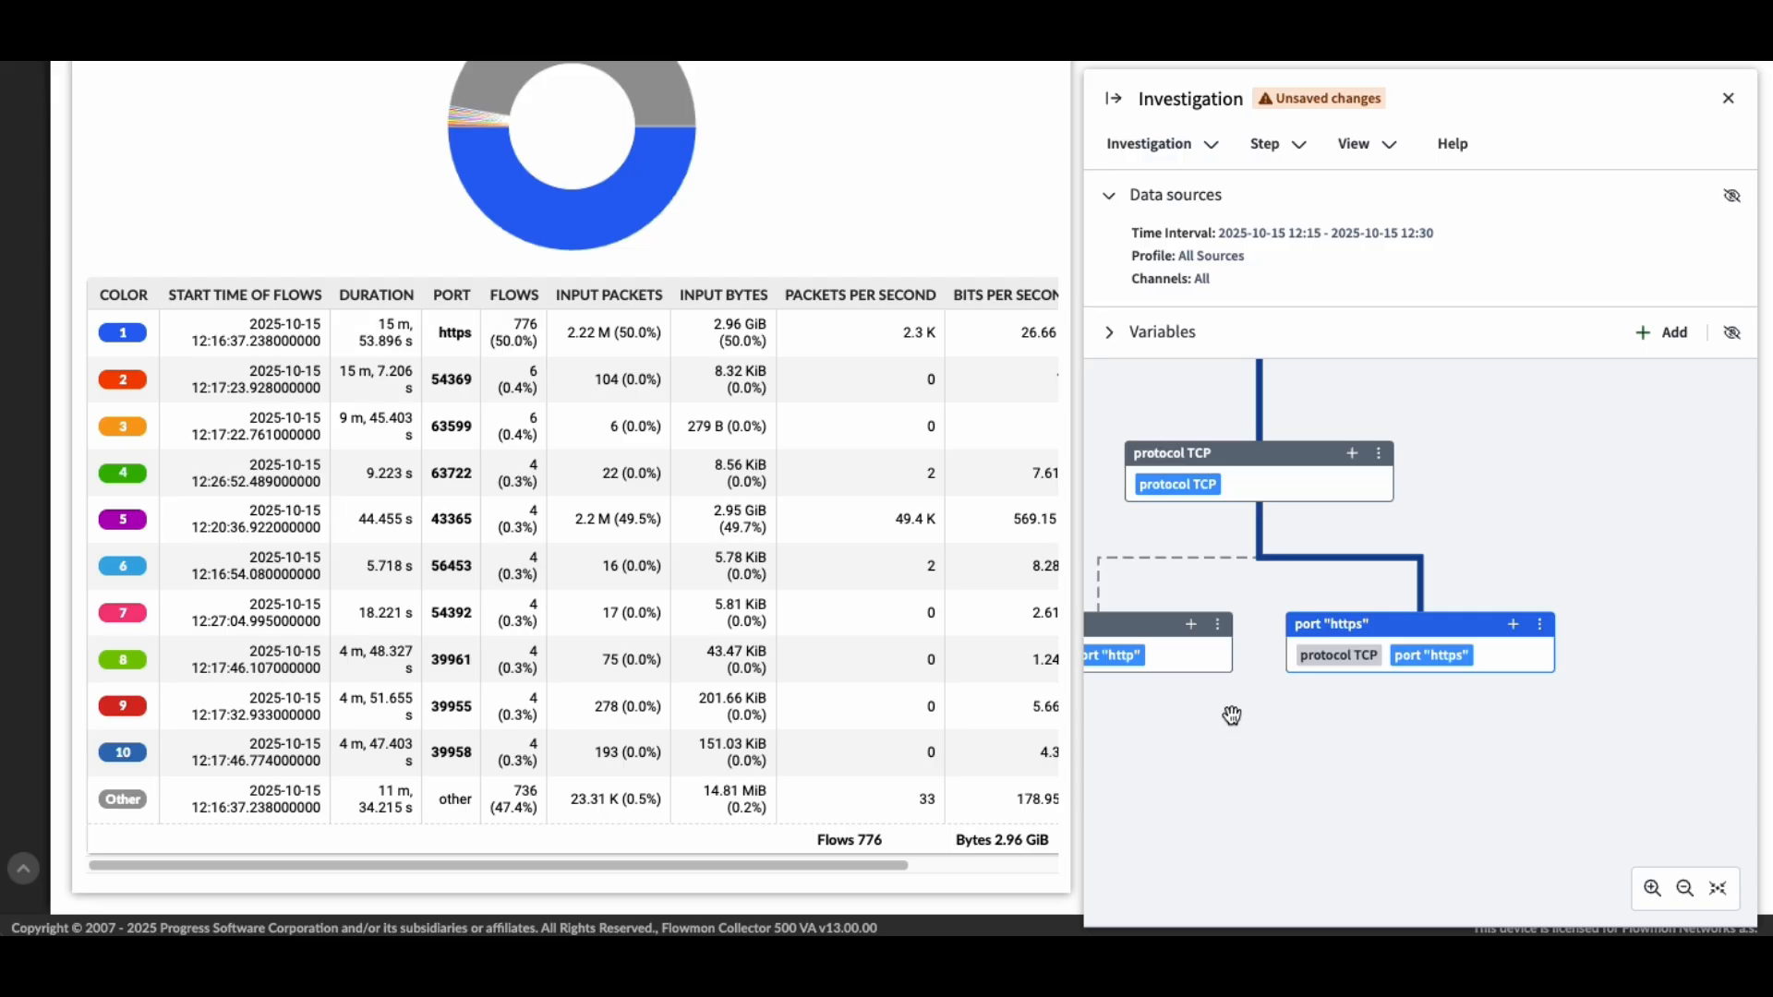
pyautogui.moveTo(1239, 717); pyautogui.dragTo(1375, 864)
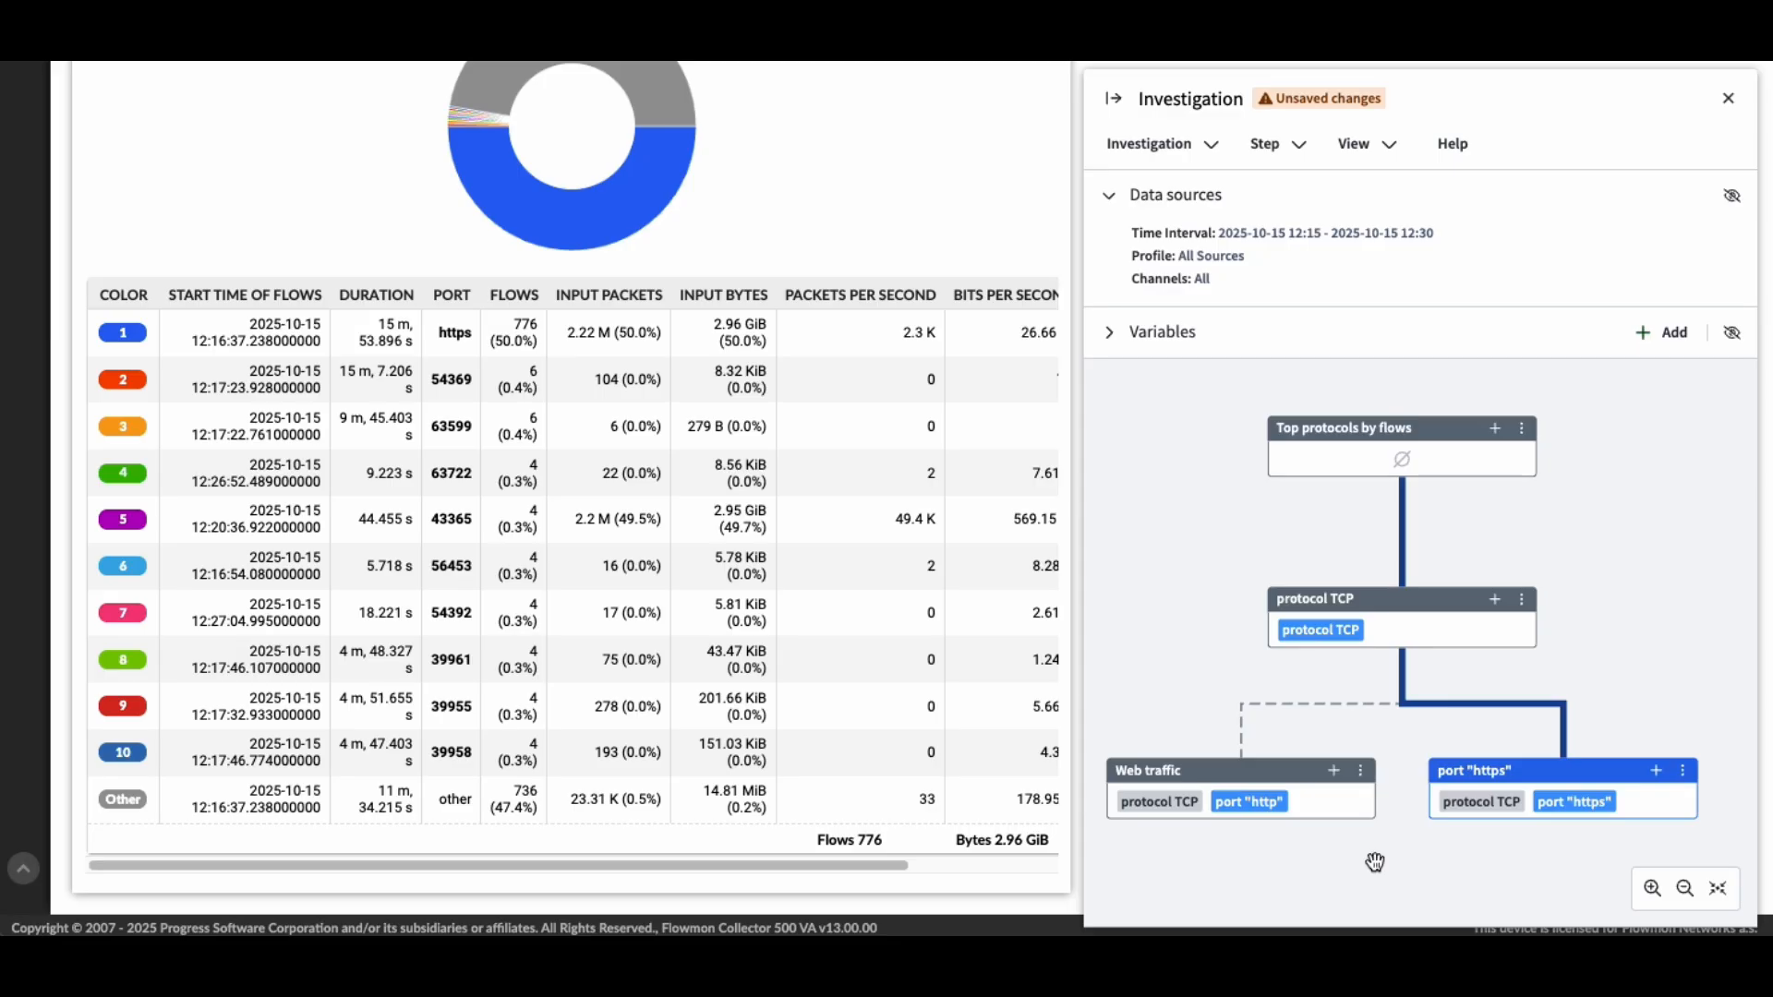
# - Add a new child step under "Top protocols by flows" and base its statistics on Port
pyautogui.click(1496, 430)
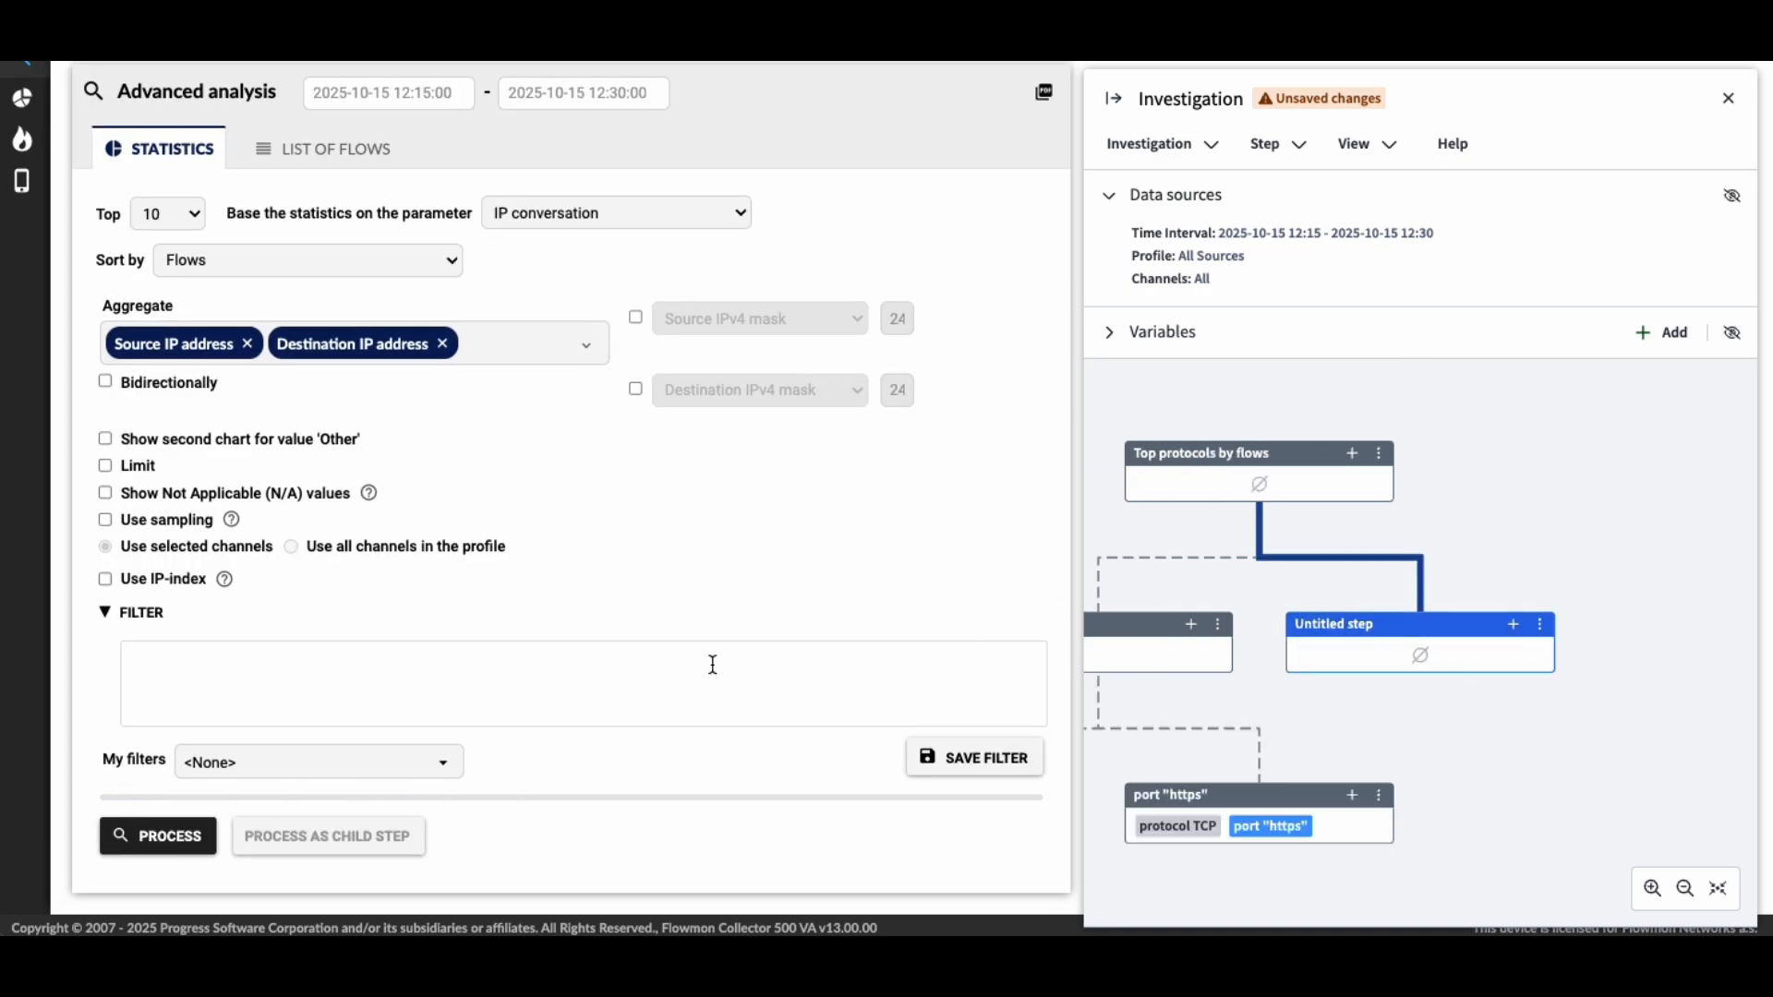
pyautogui.click(618, 666)
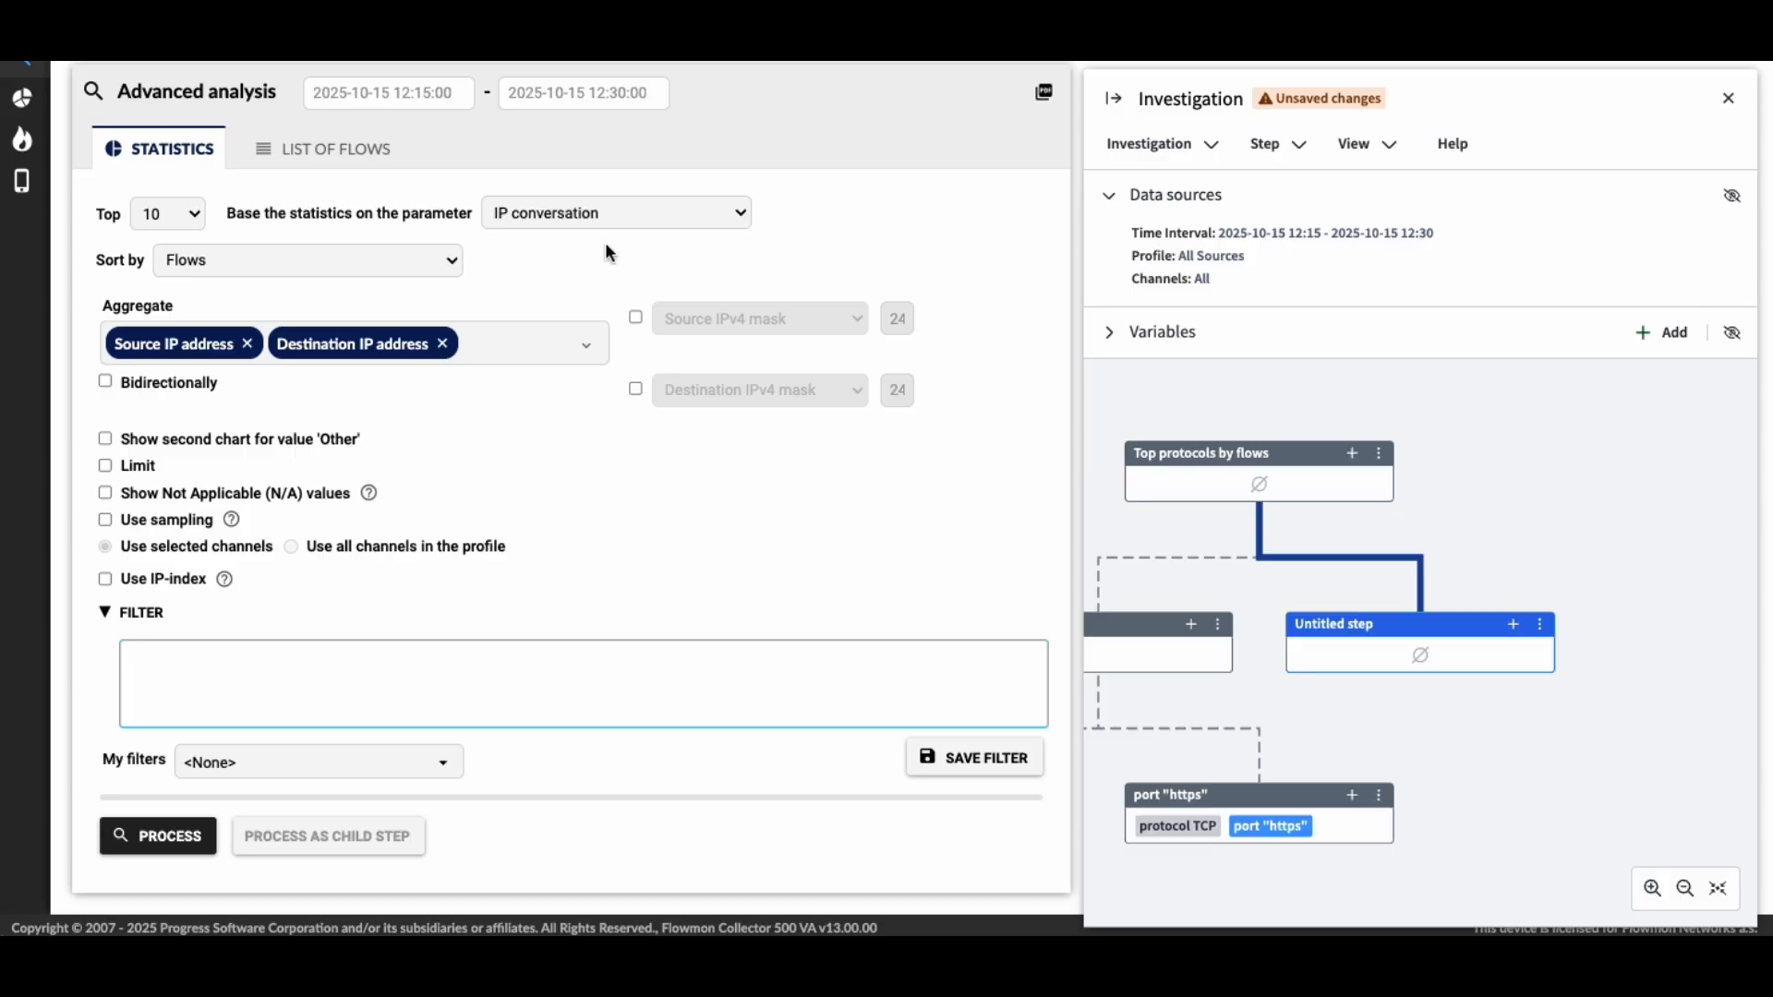
pyautogui.click(596, 211)
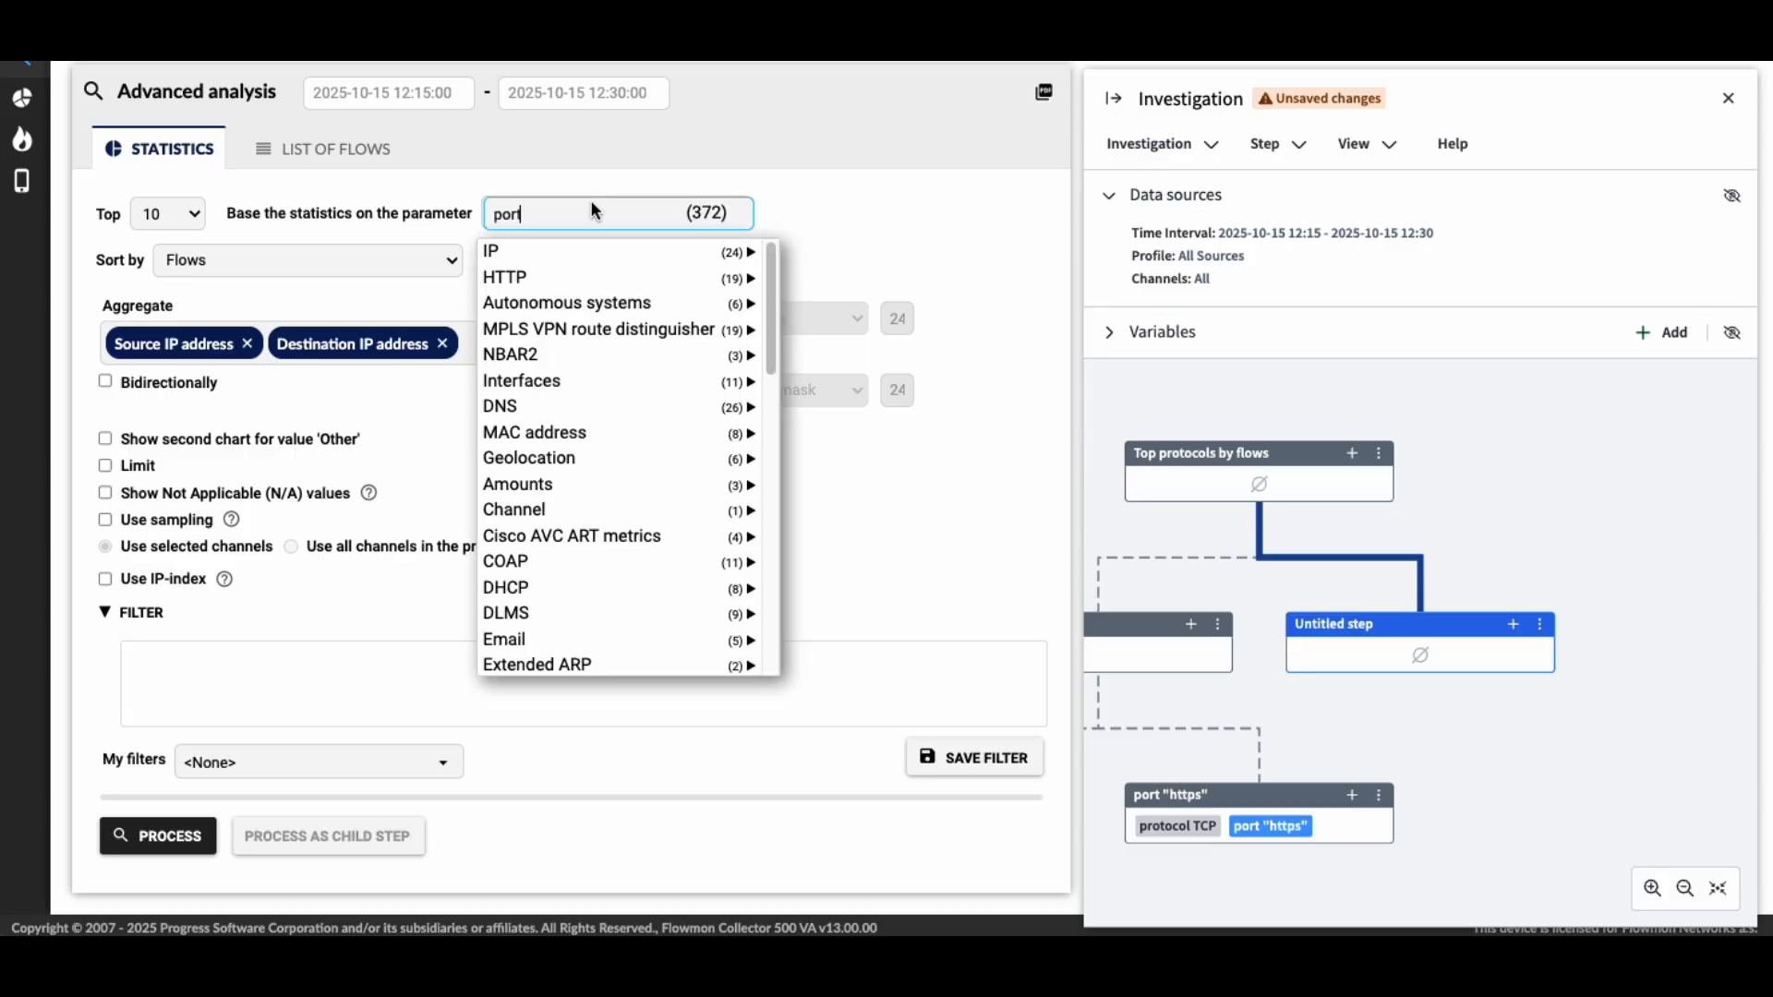
pyautogui.moveTo(739, 252)
pyautogui.scroll(-5, 866, 515)
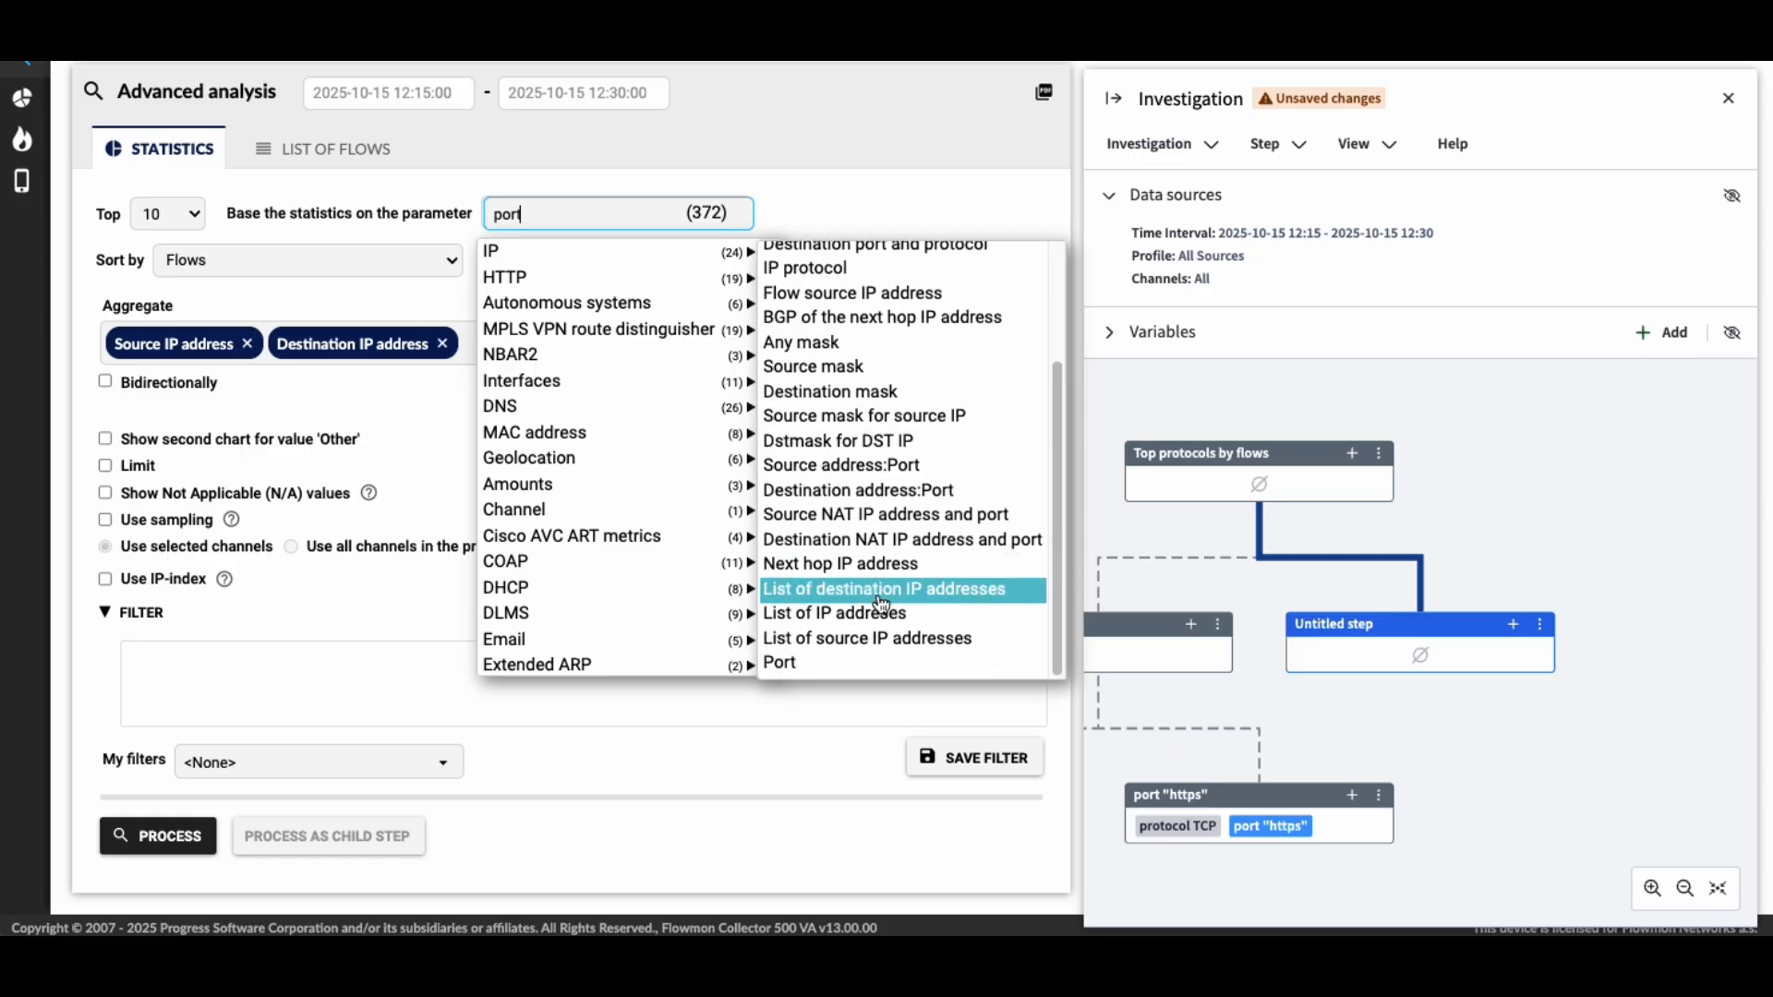
pyautogui.click(851, 663)
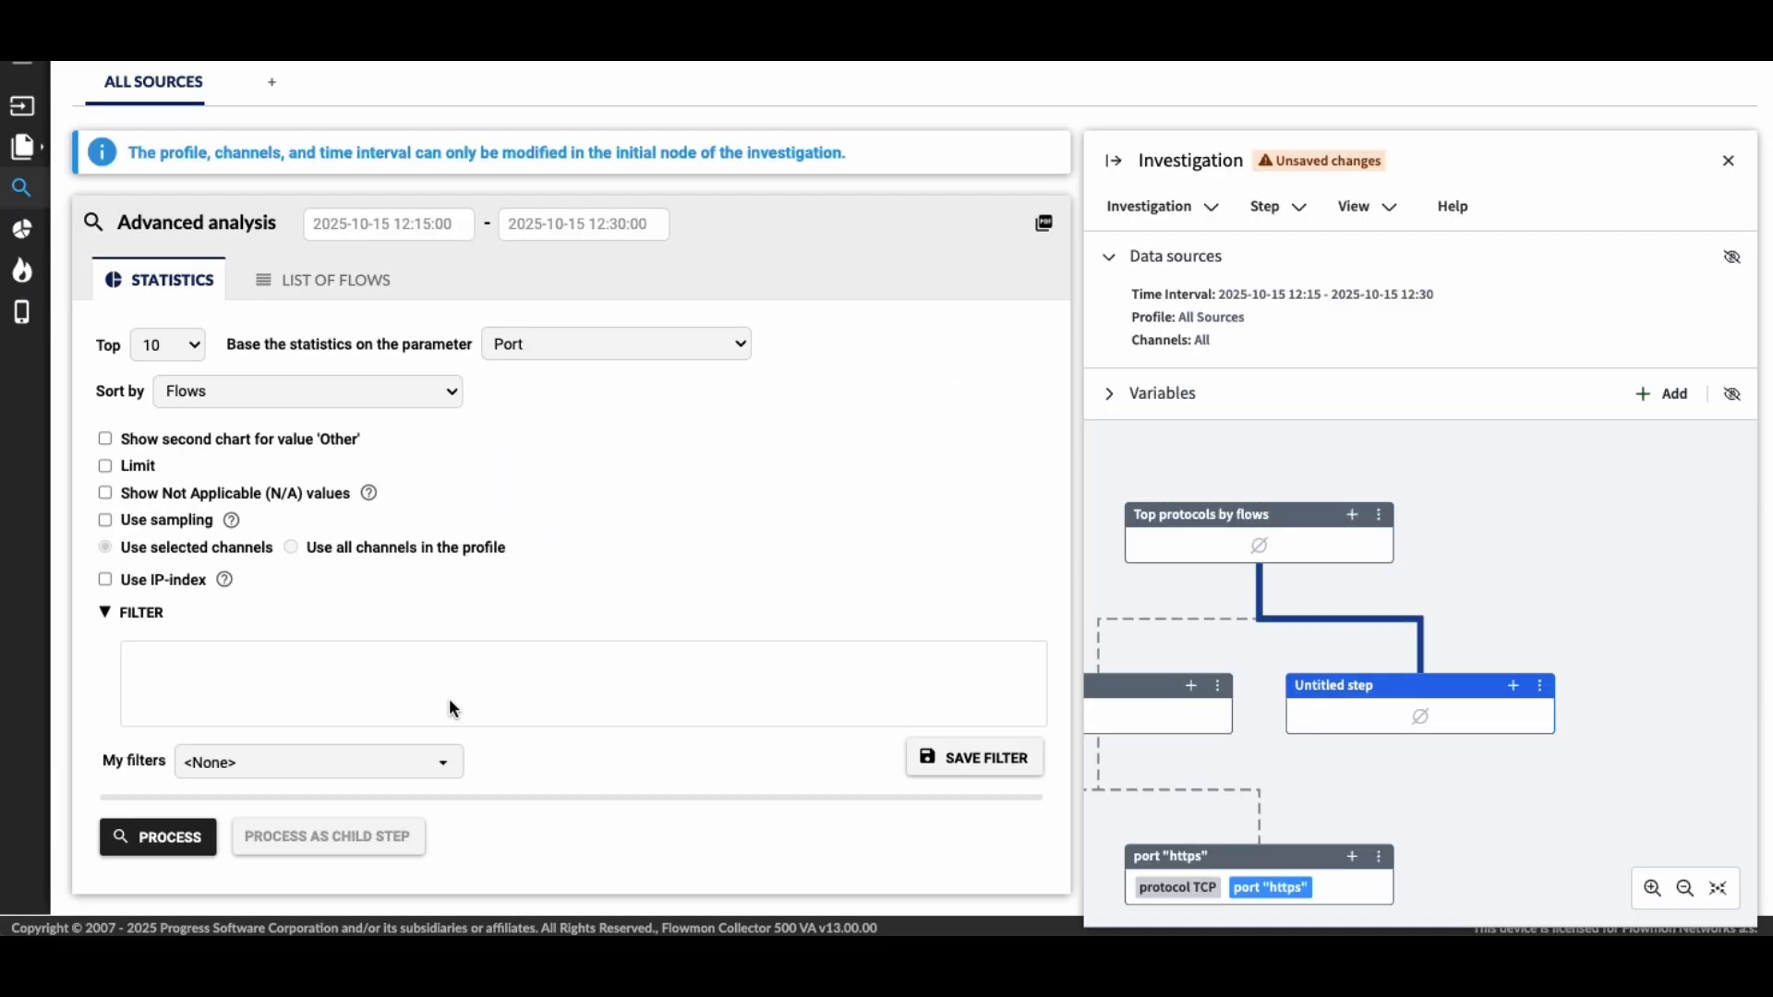
# - Filter the new step by protocol "UDP" and process it
pyautogui.click(407, 677)
pyautogui.write('protocol')
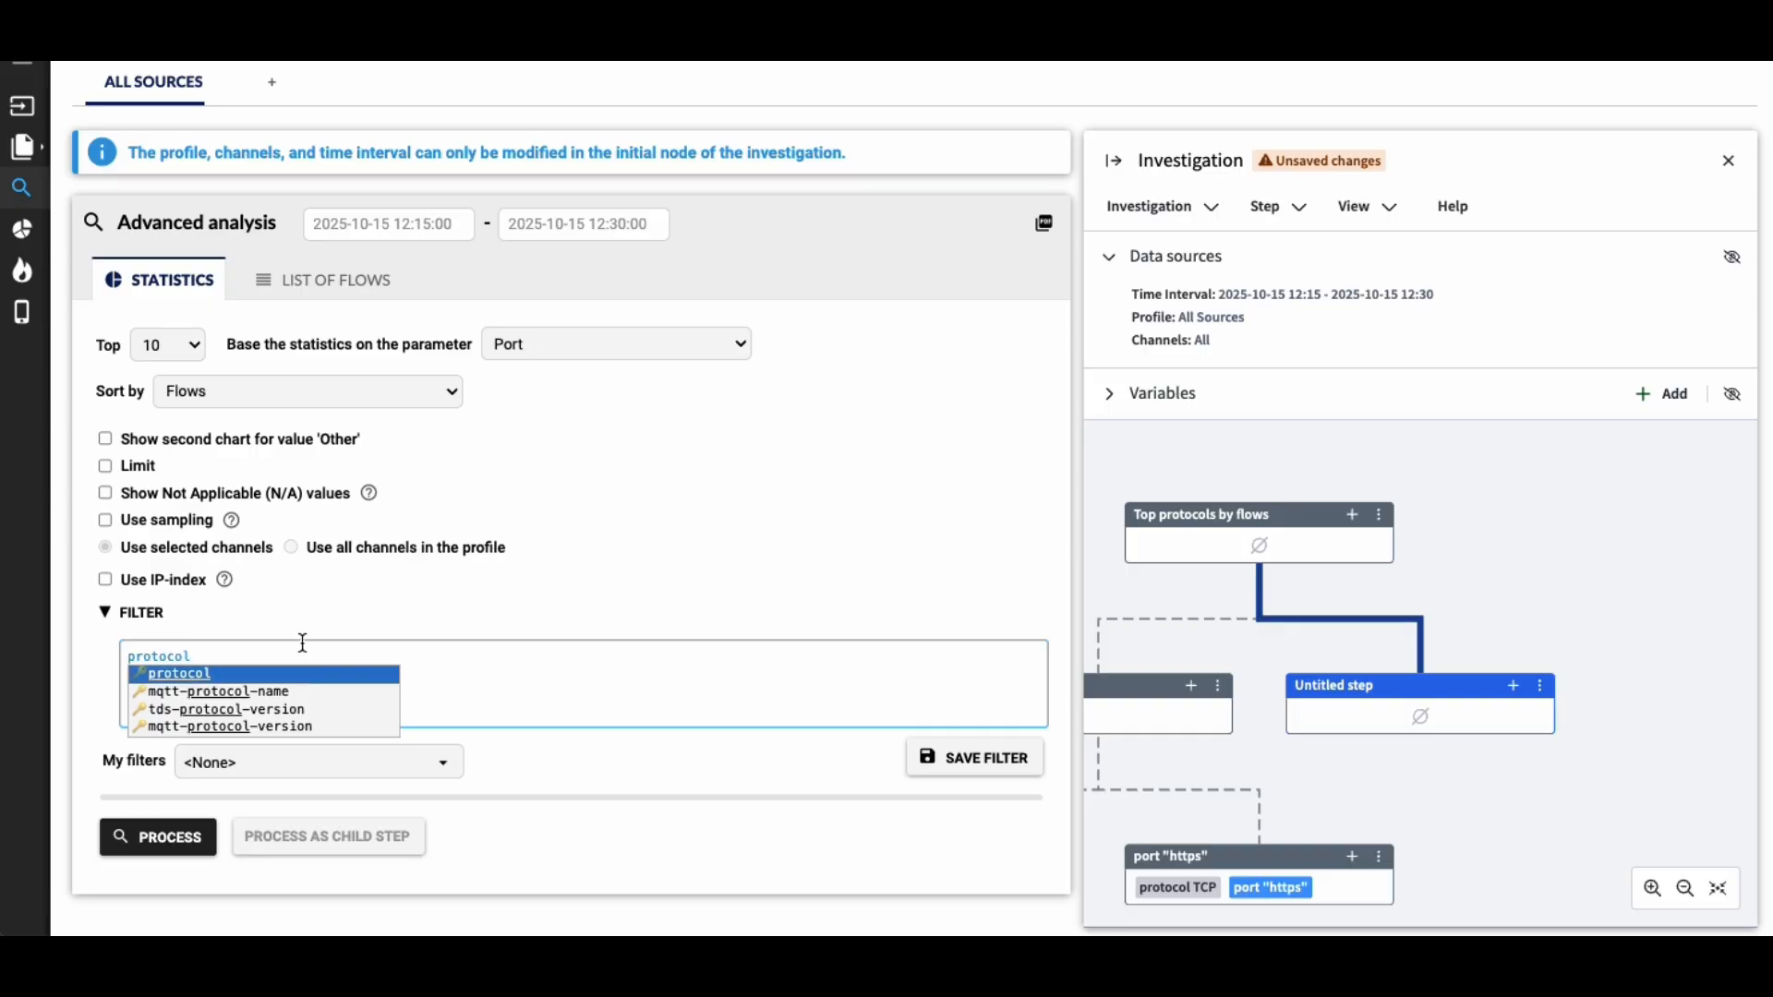
pyautogui.write(' udp')
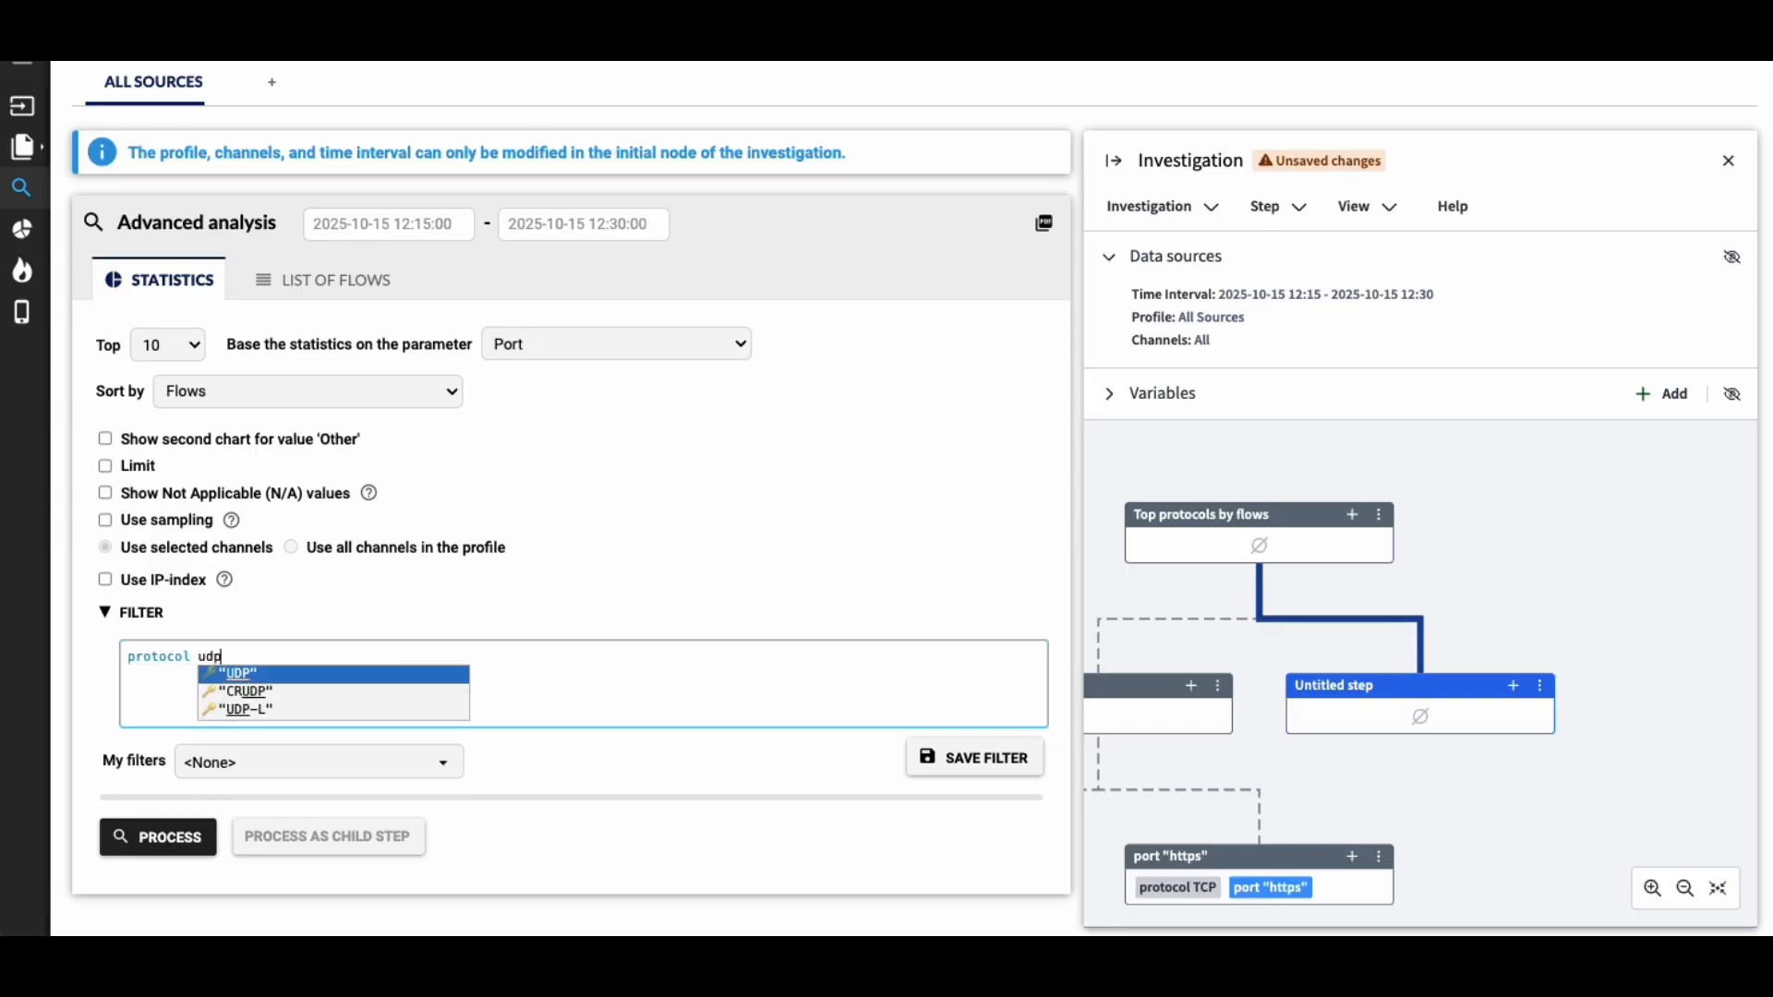
pyautogui.click(363, 672)
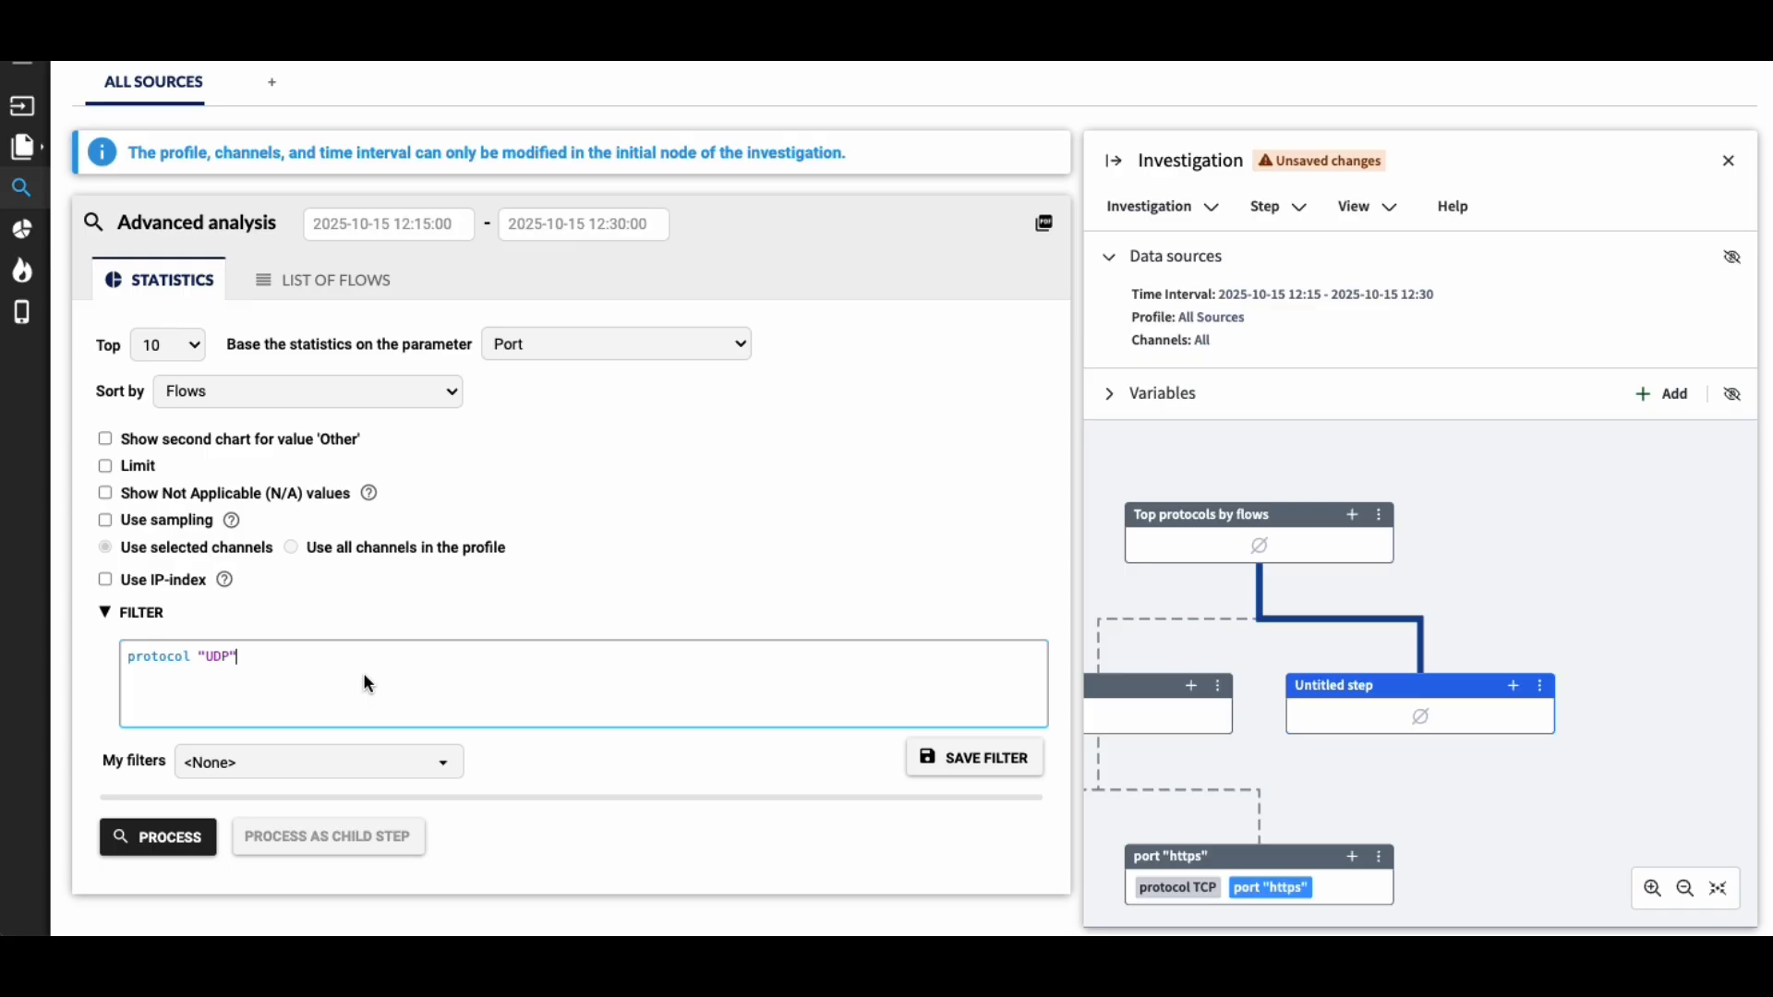
pyautogui.click(197, 842)
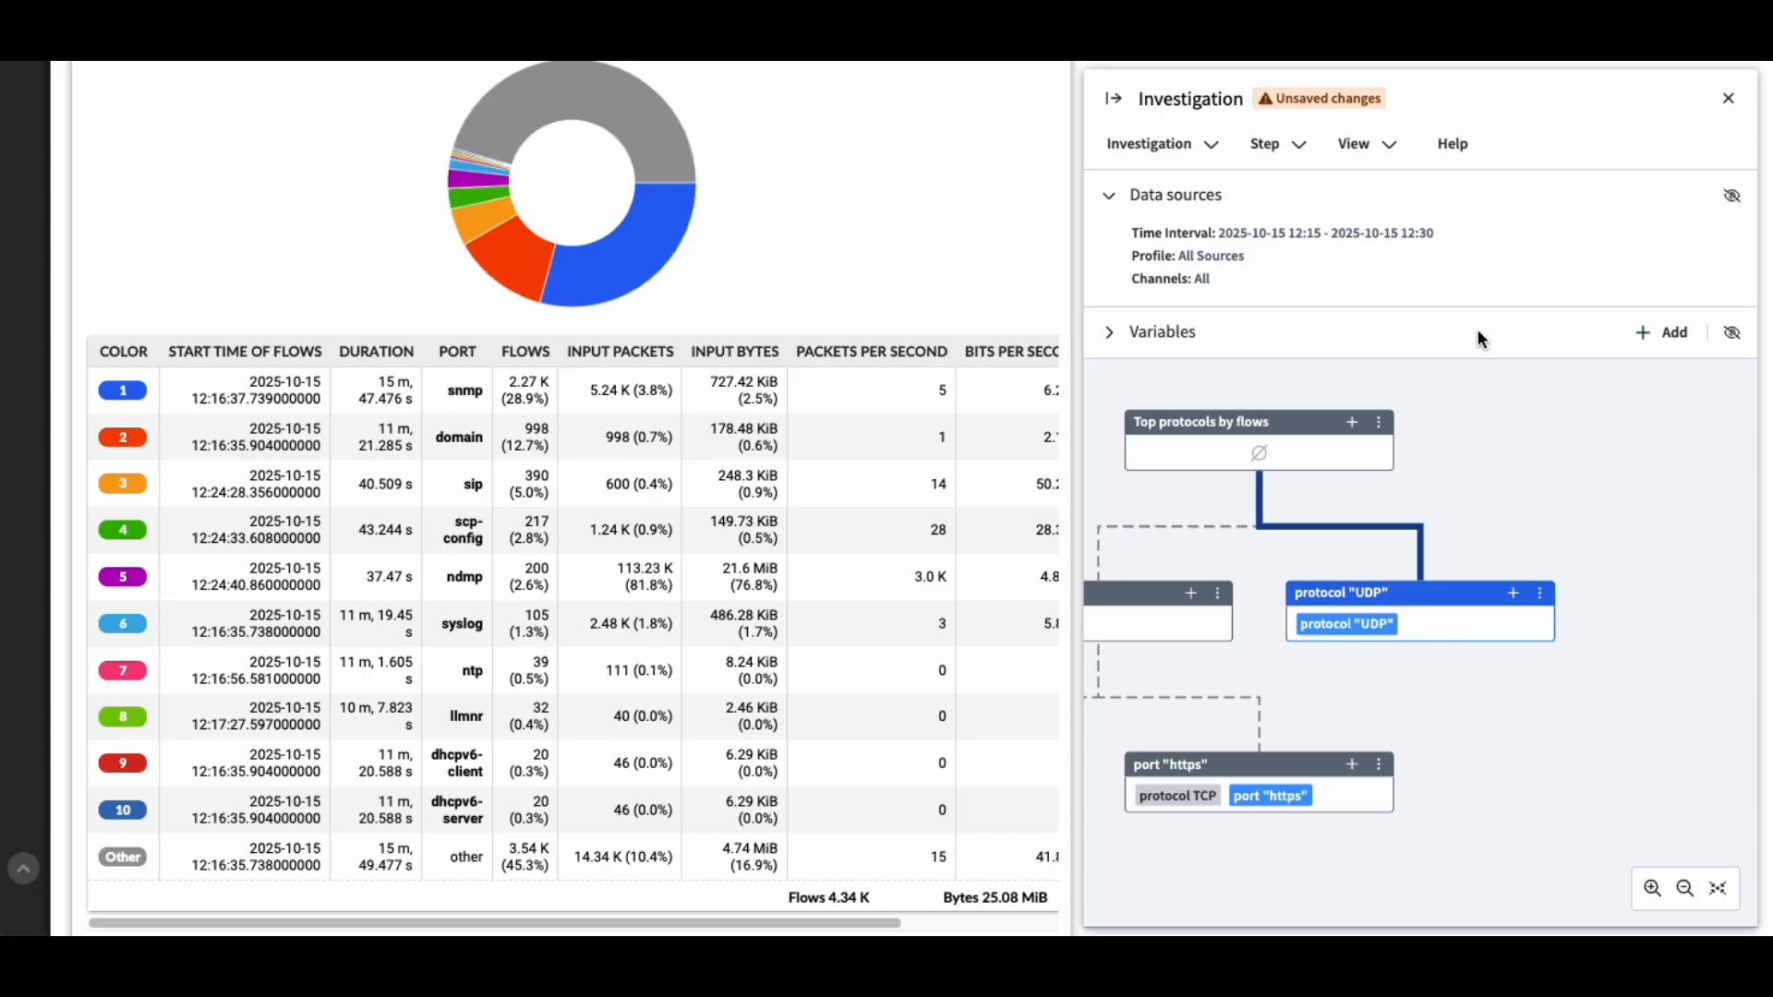
# - Add a reference variable $protocol that points to row 1 of the Protocol column in the "Top protocols by flows" step
pyautogui.click(1663, 333)
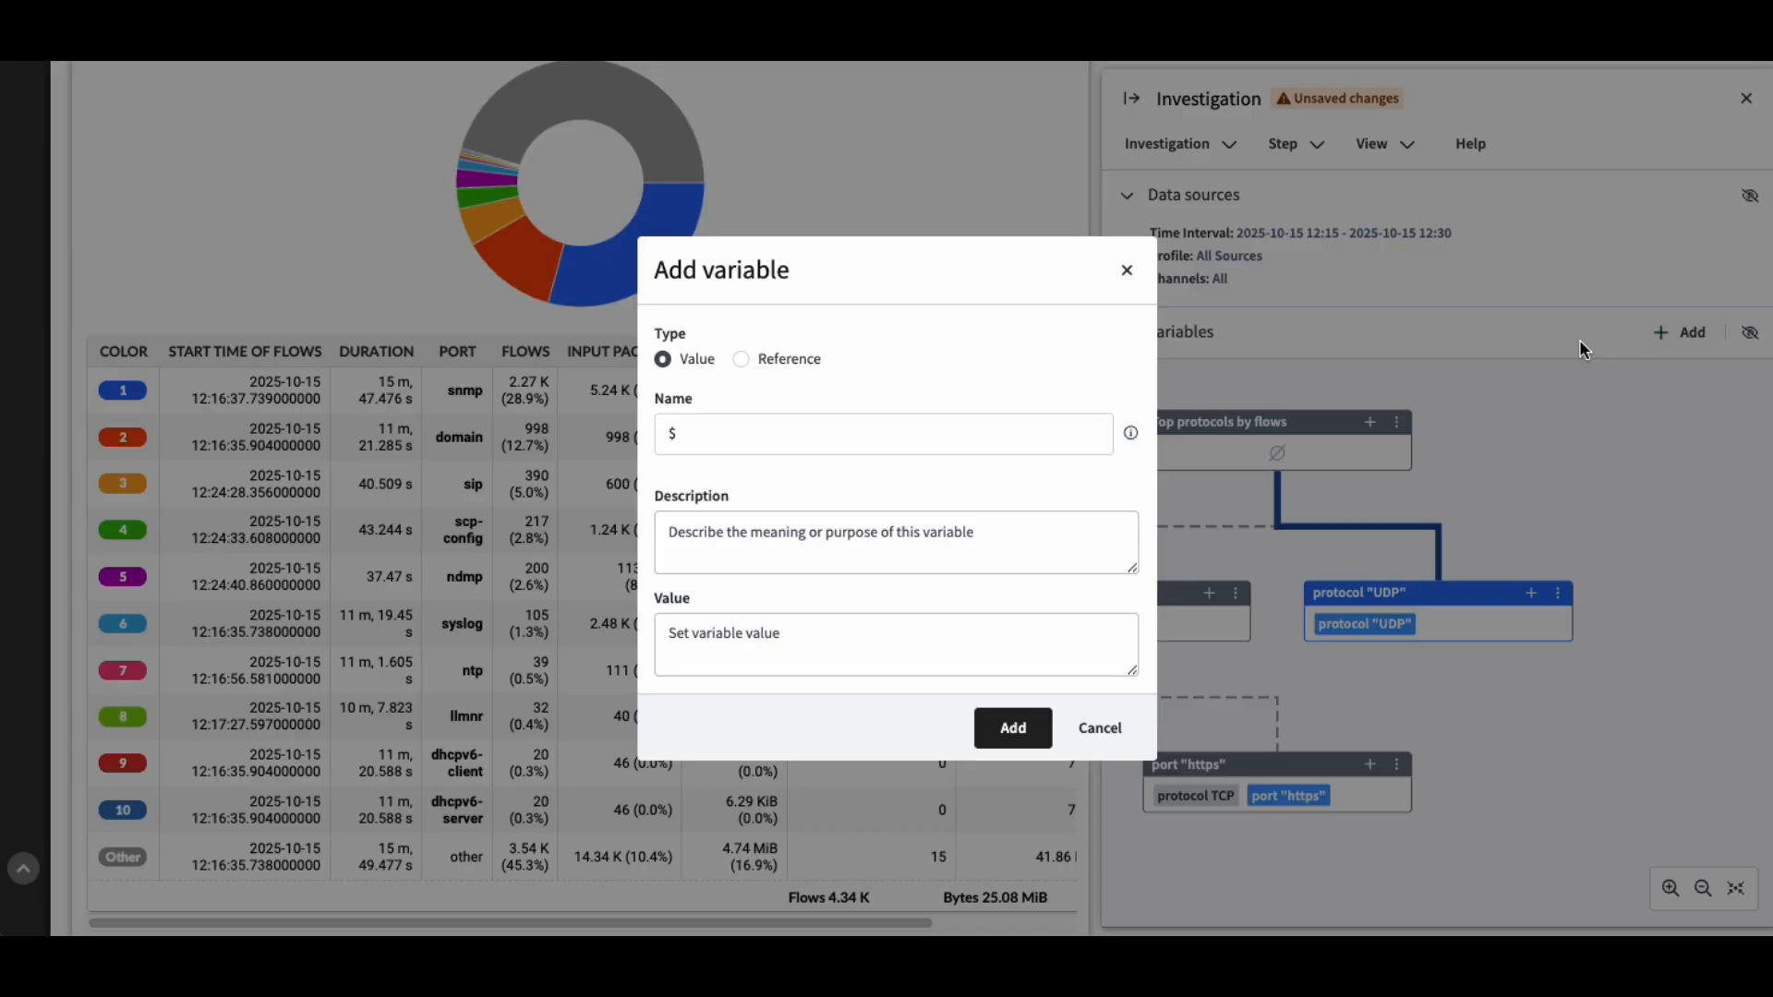
pyautogui.click(741, 360)
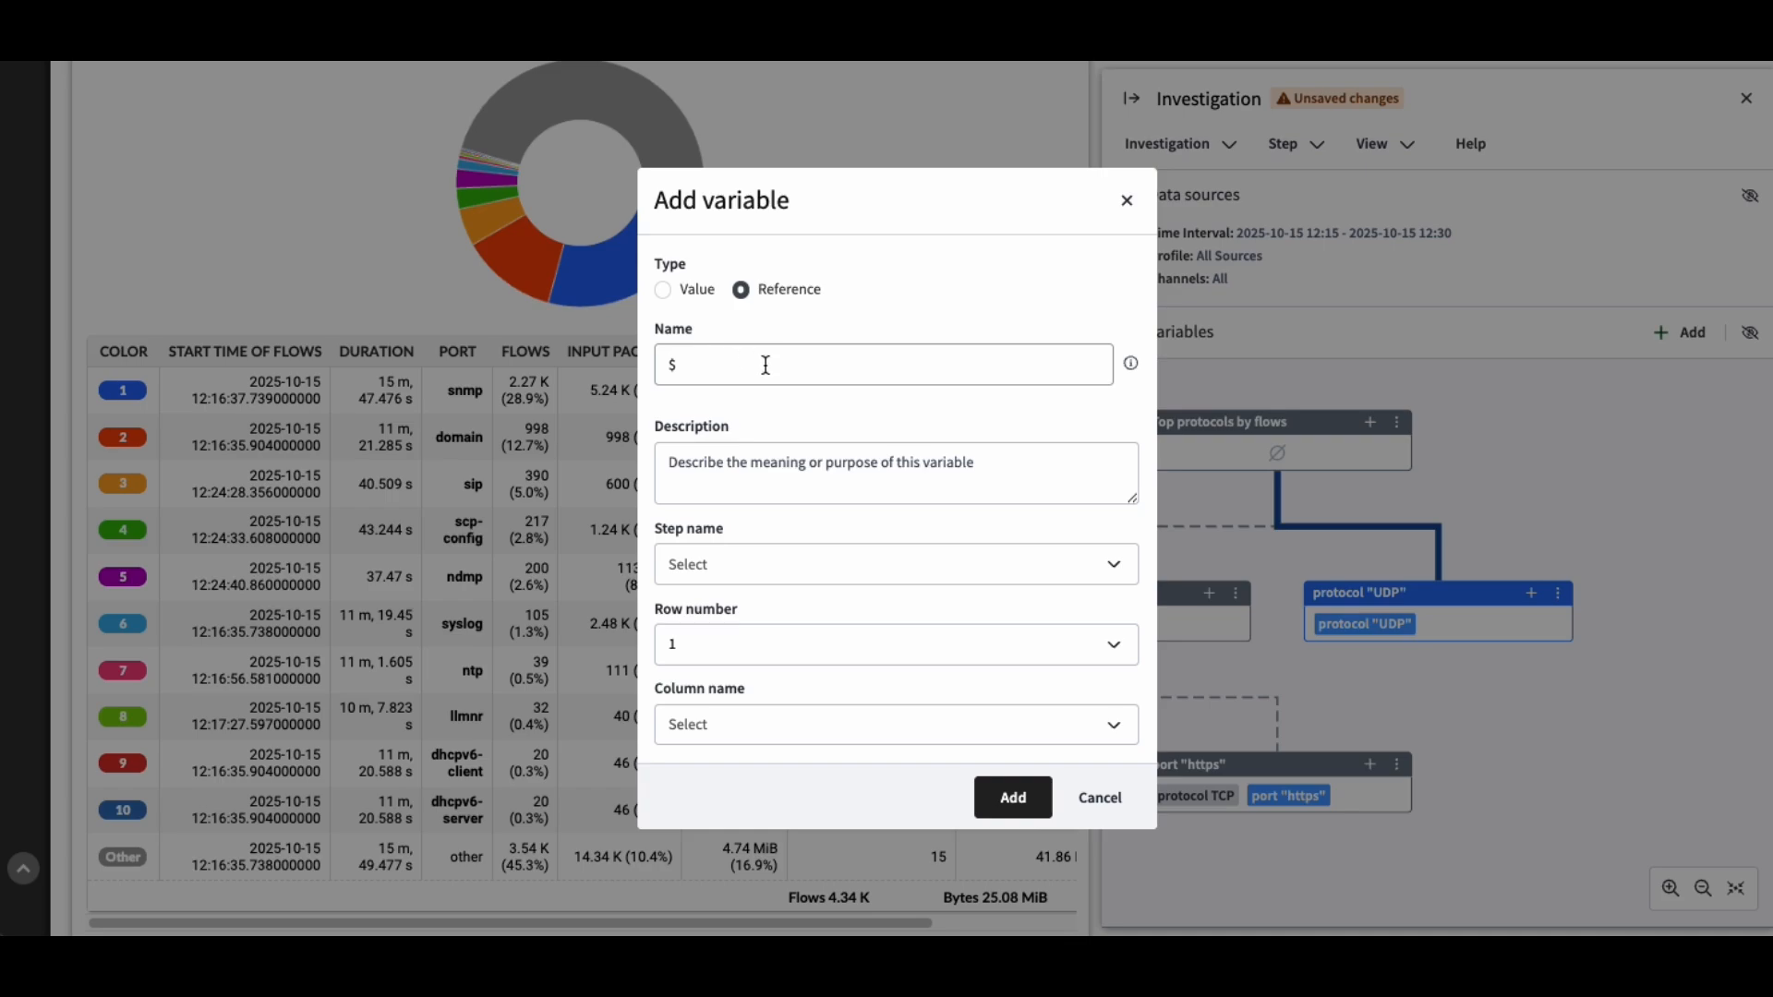
pyautogui.click(765, 556)
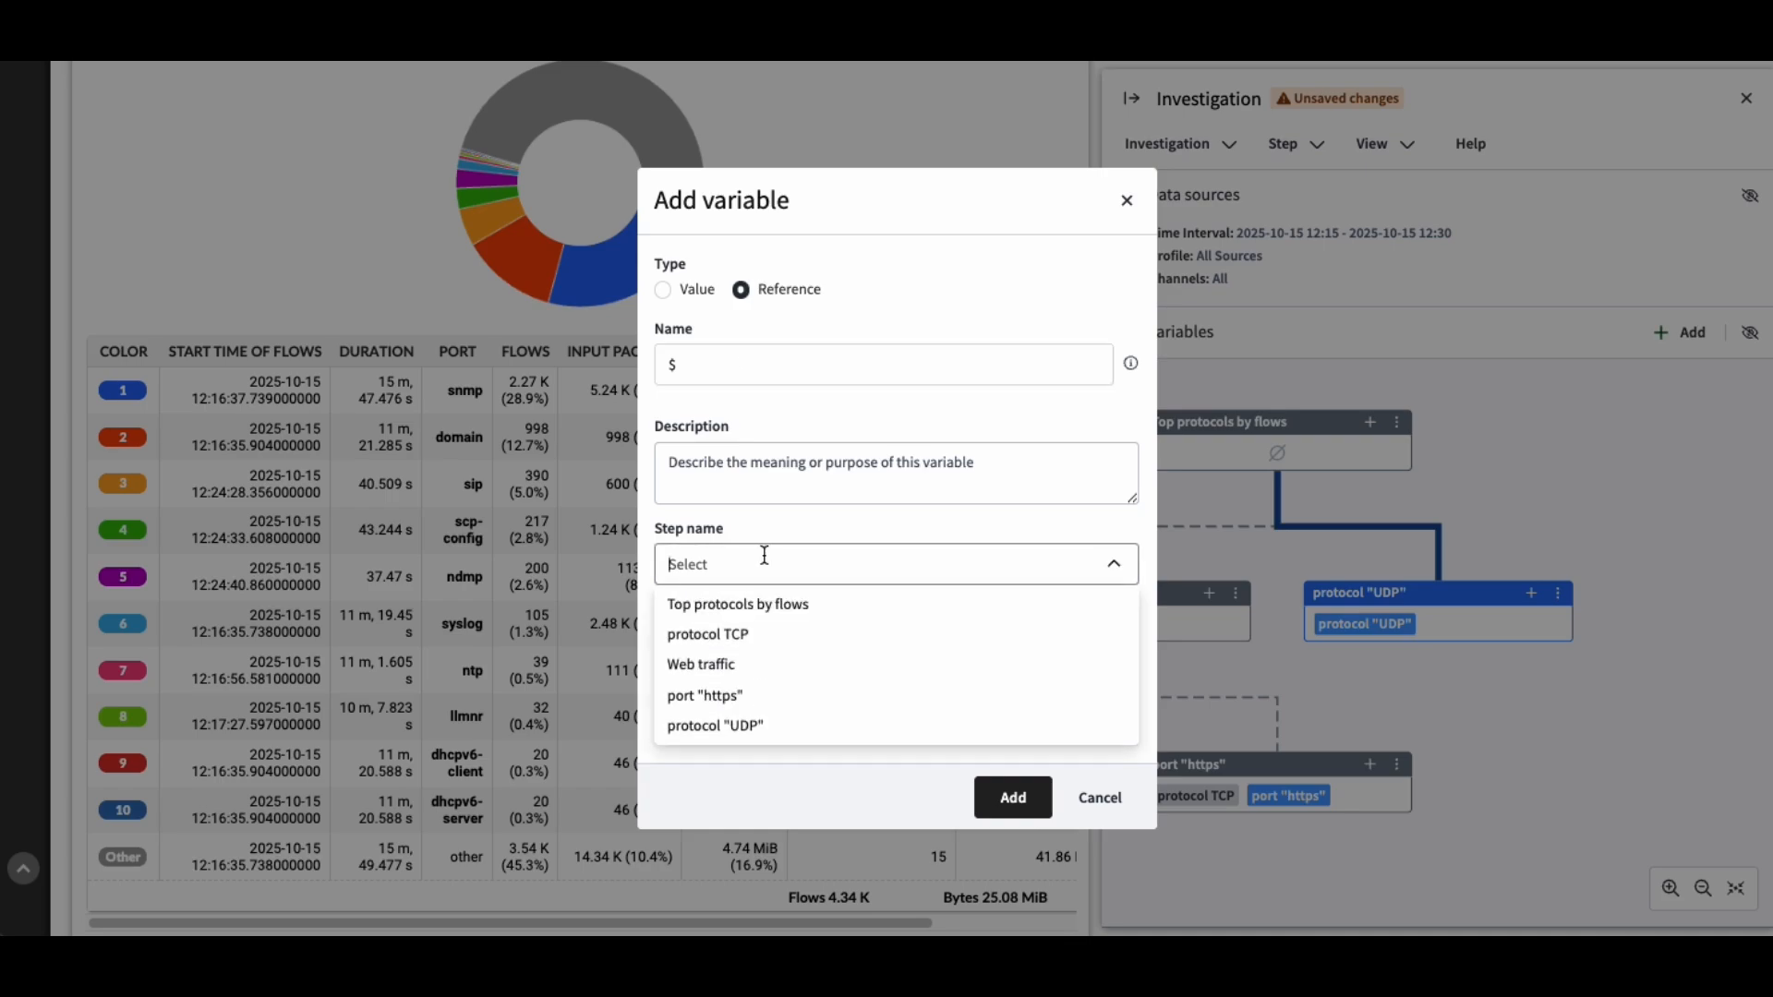
pyautogui.click(767, 608)
pyautogui.click(784, 723)
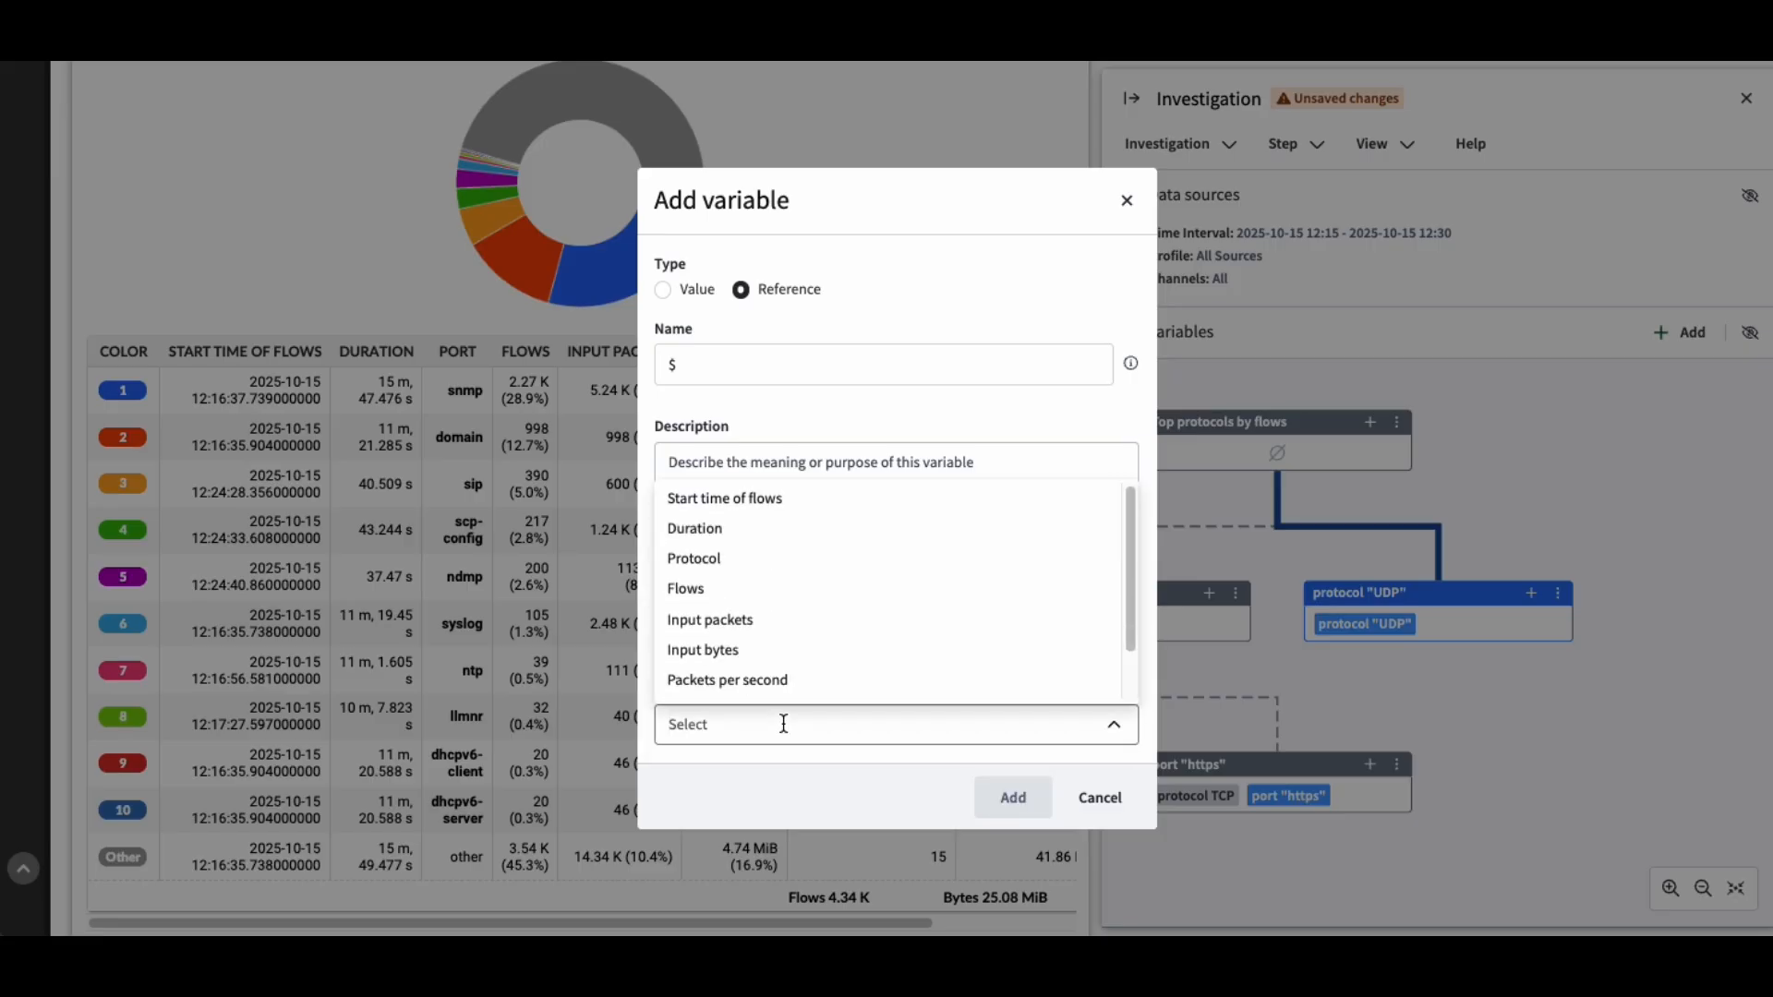
pyautogui.click(753, 561)
pyautogui.click(706, 378)
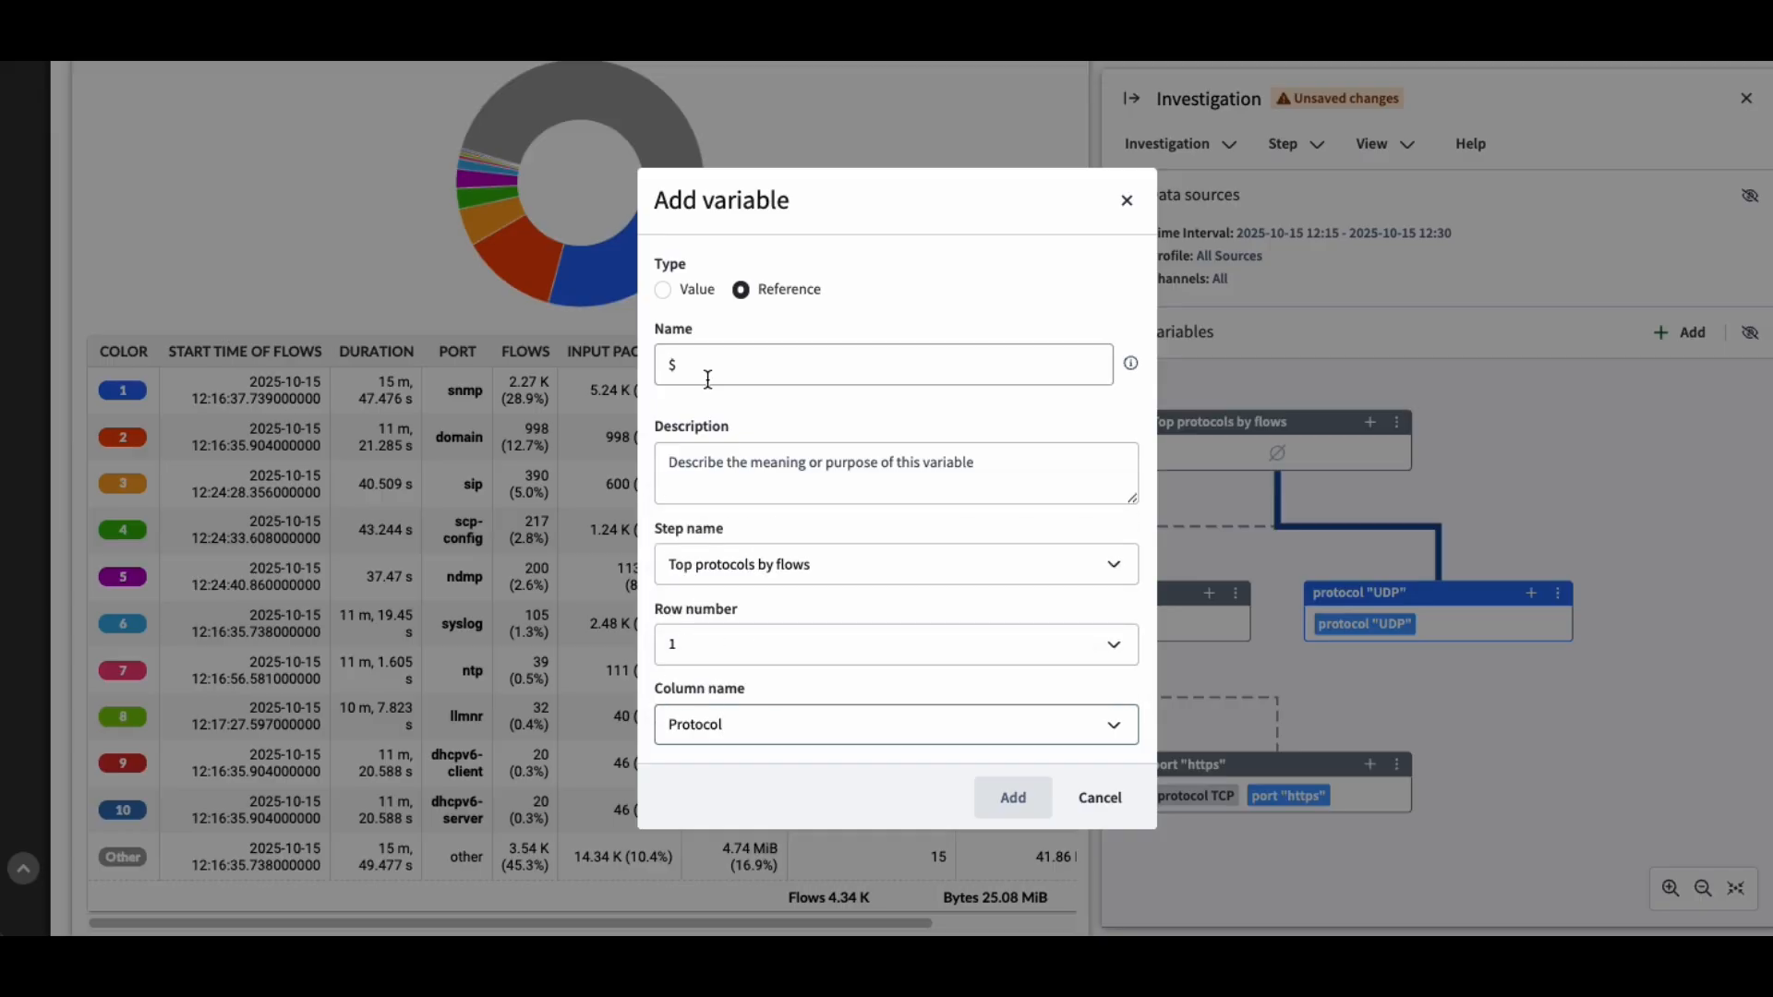
pyautogui.write('protocol')
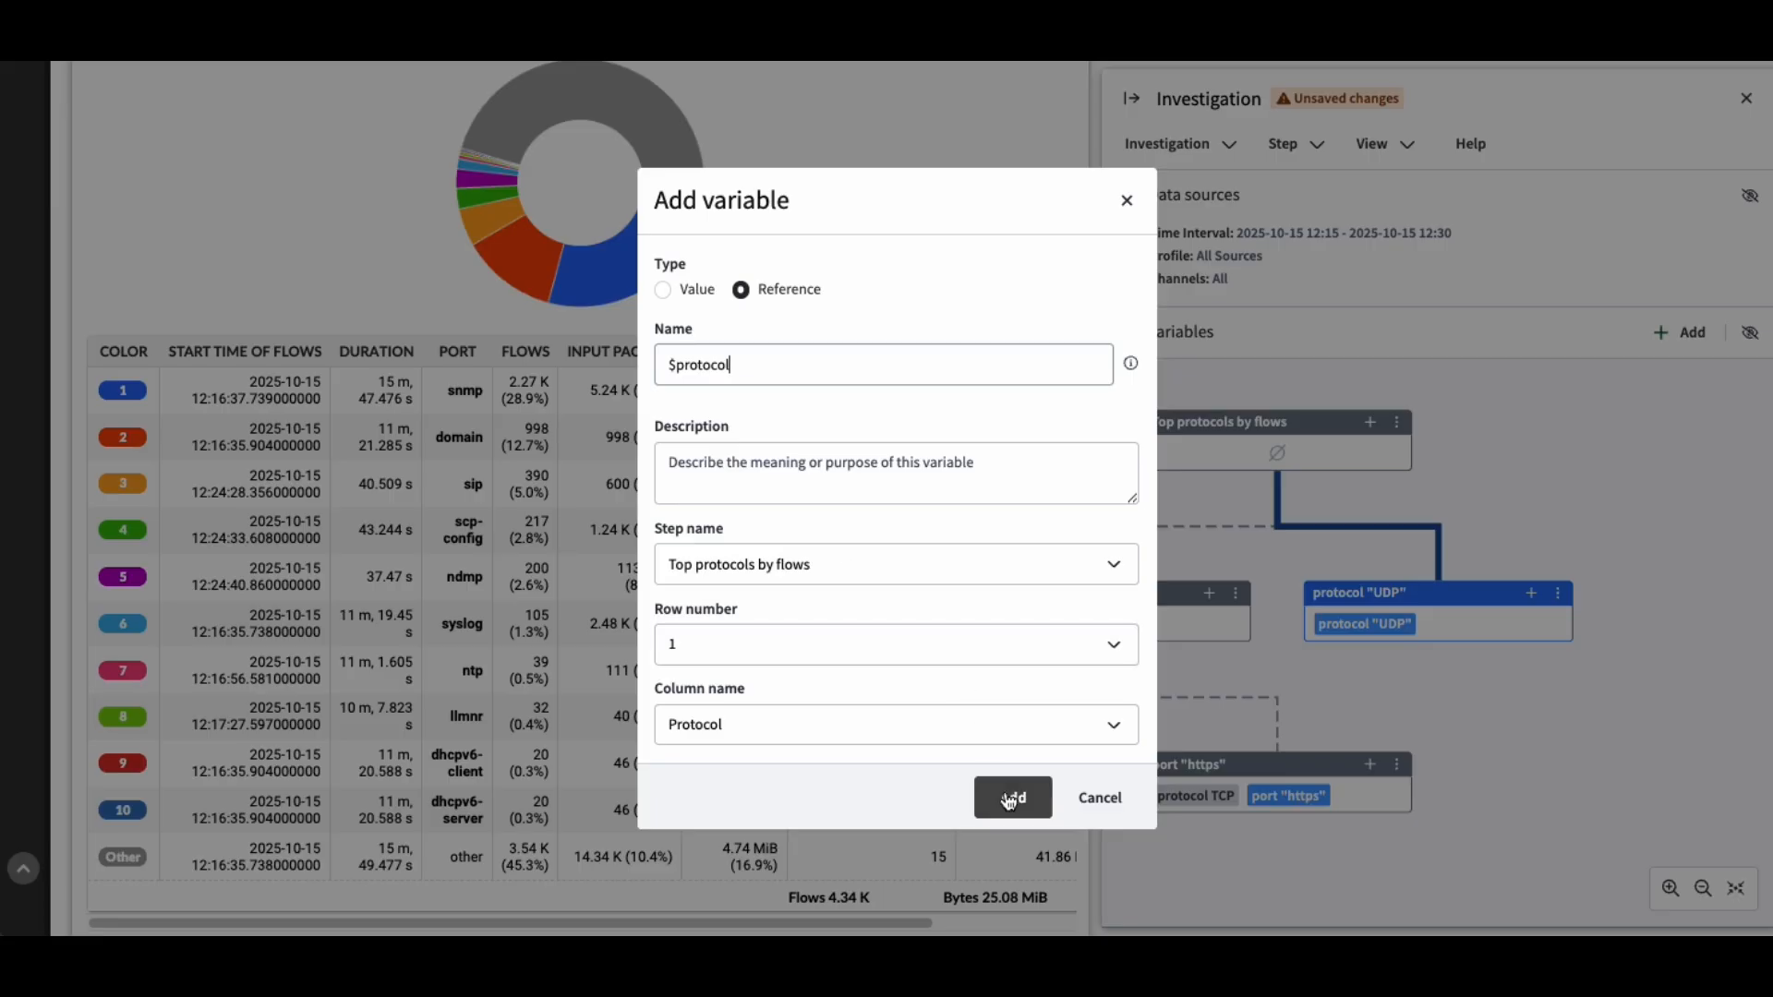
pyautogui.click(1010, 799)
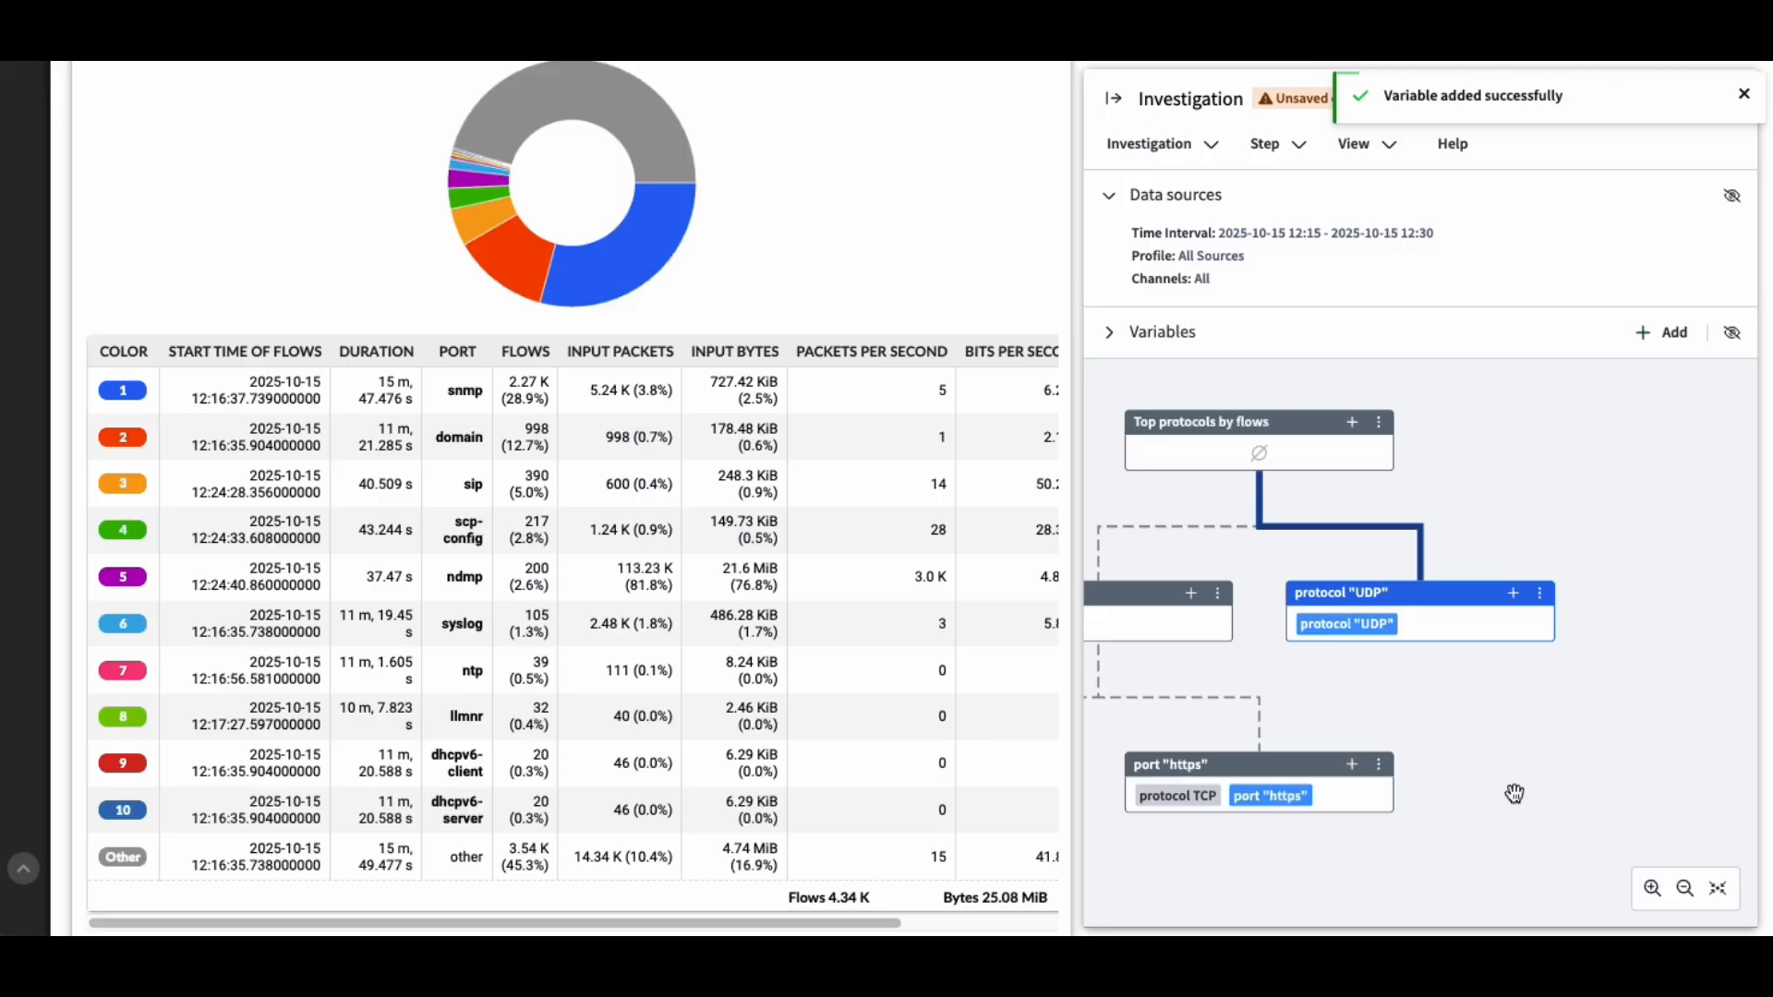
# - Save the investigation under the name "Flow anomalies"
pyautogui.click(1214, 148)
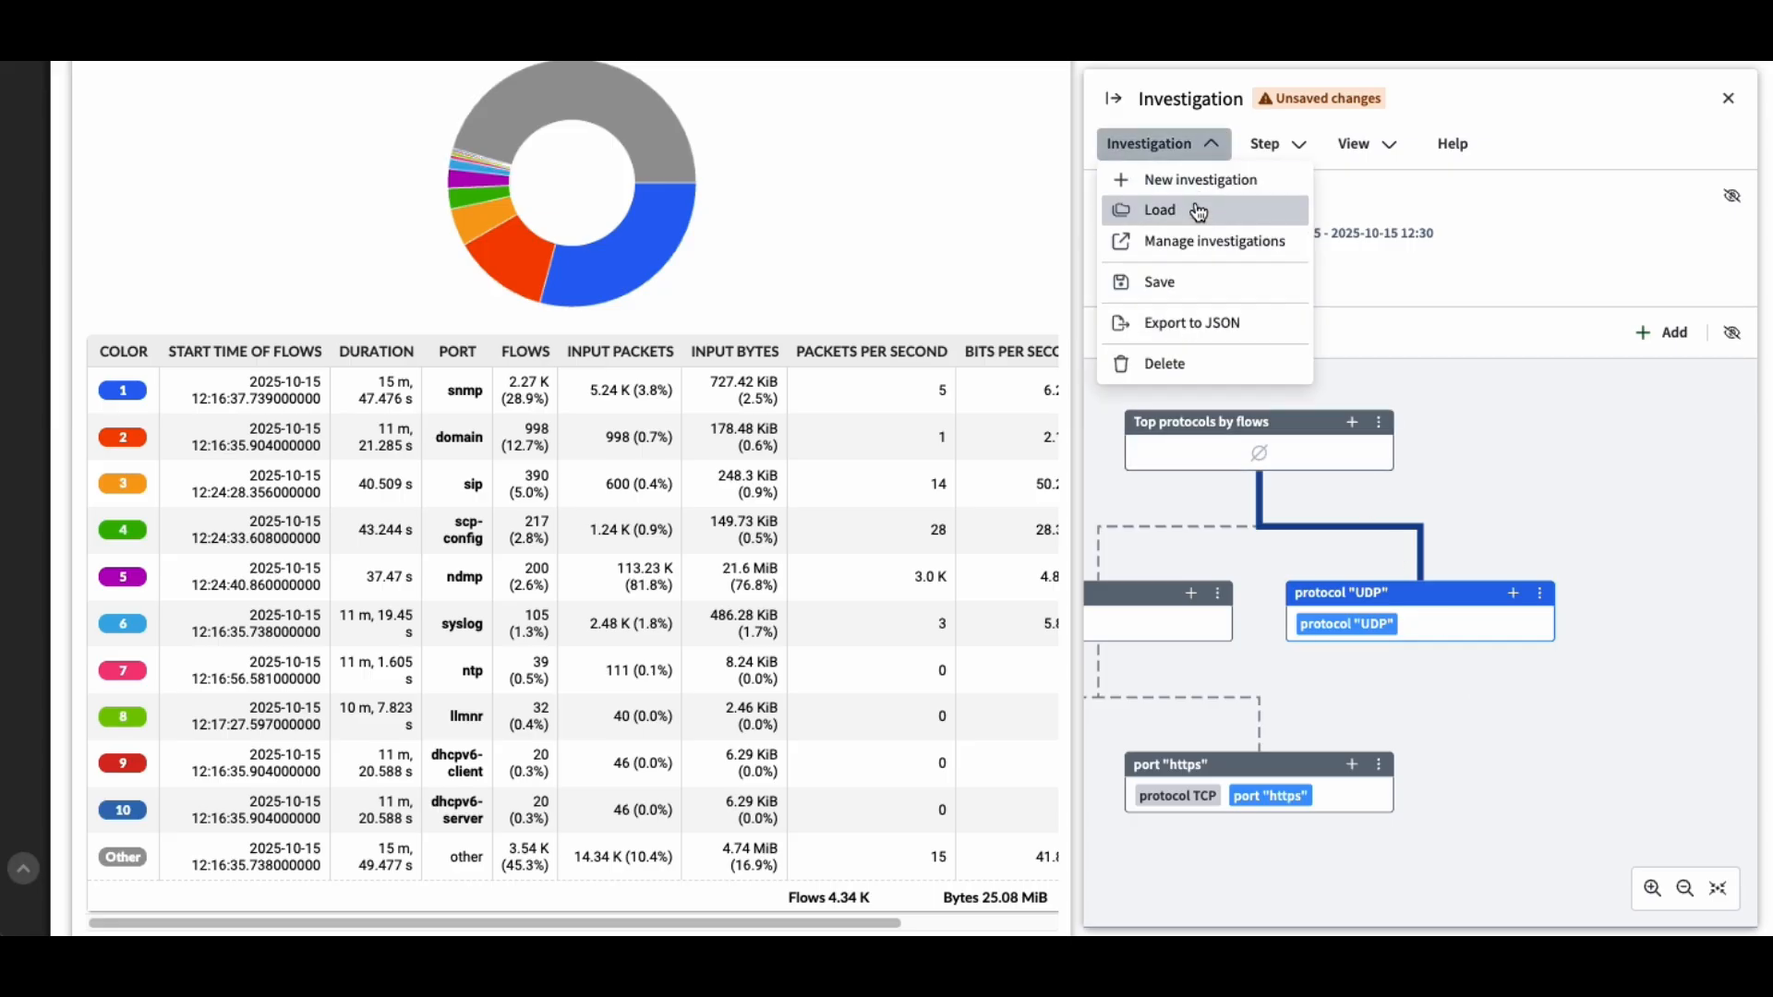
pyautogui.click(1179, 290)
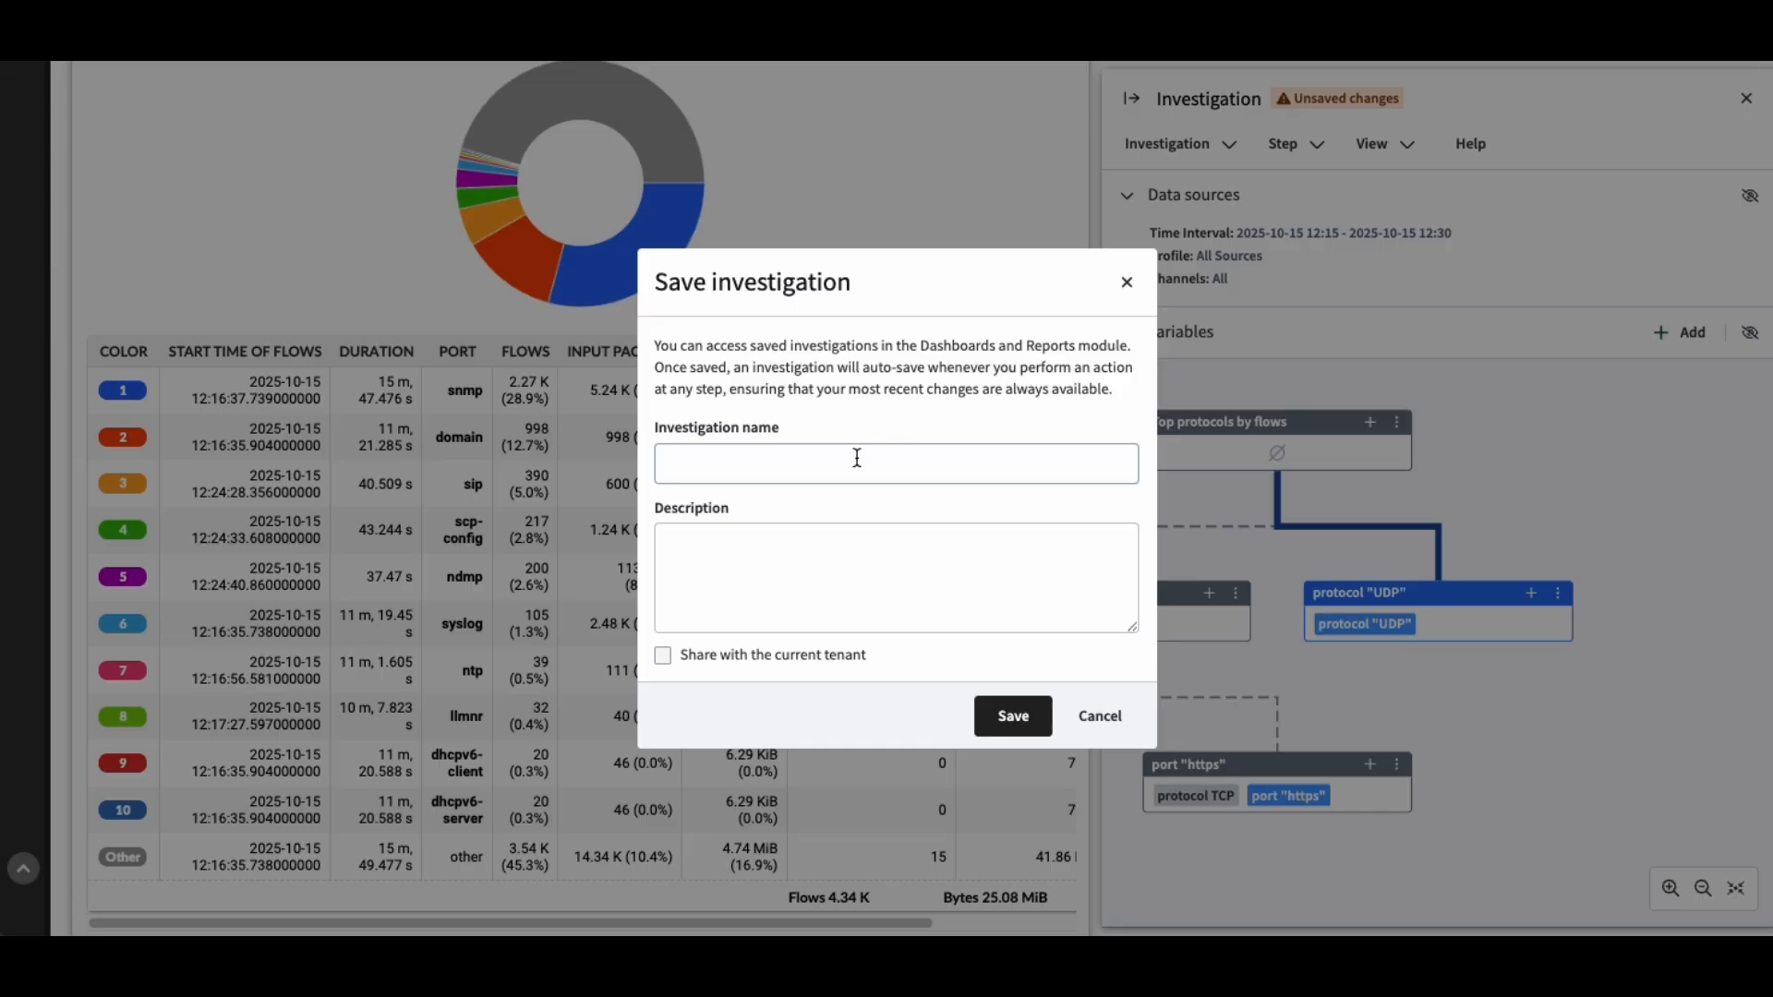
pyautogui.write('Flow anomalies')
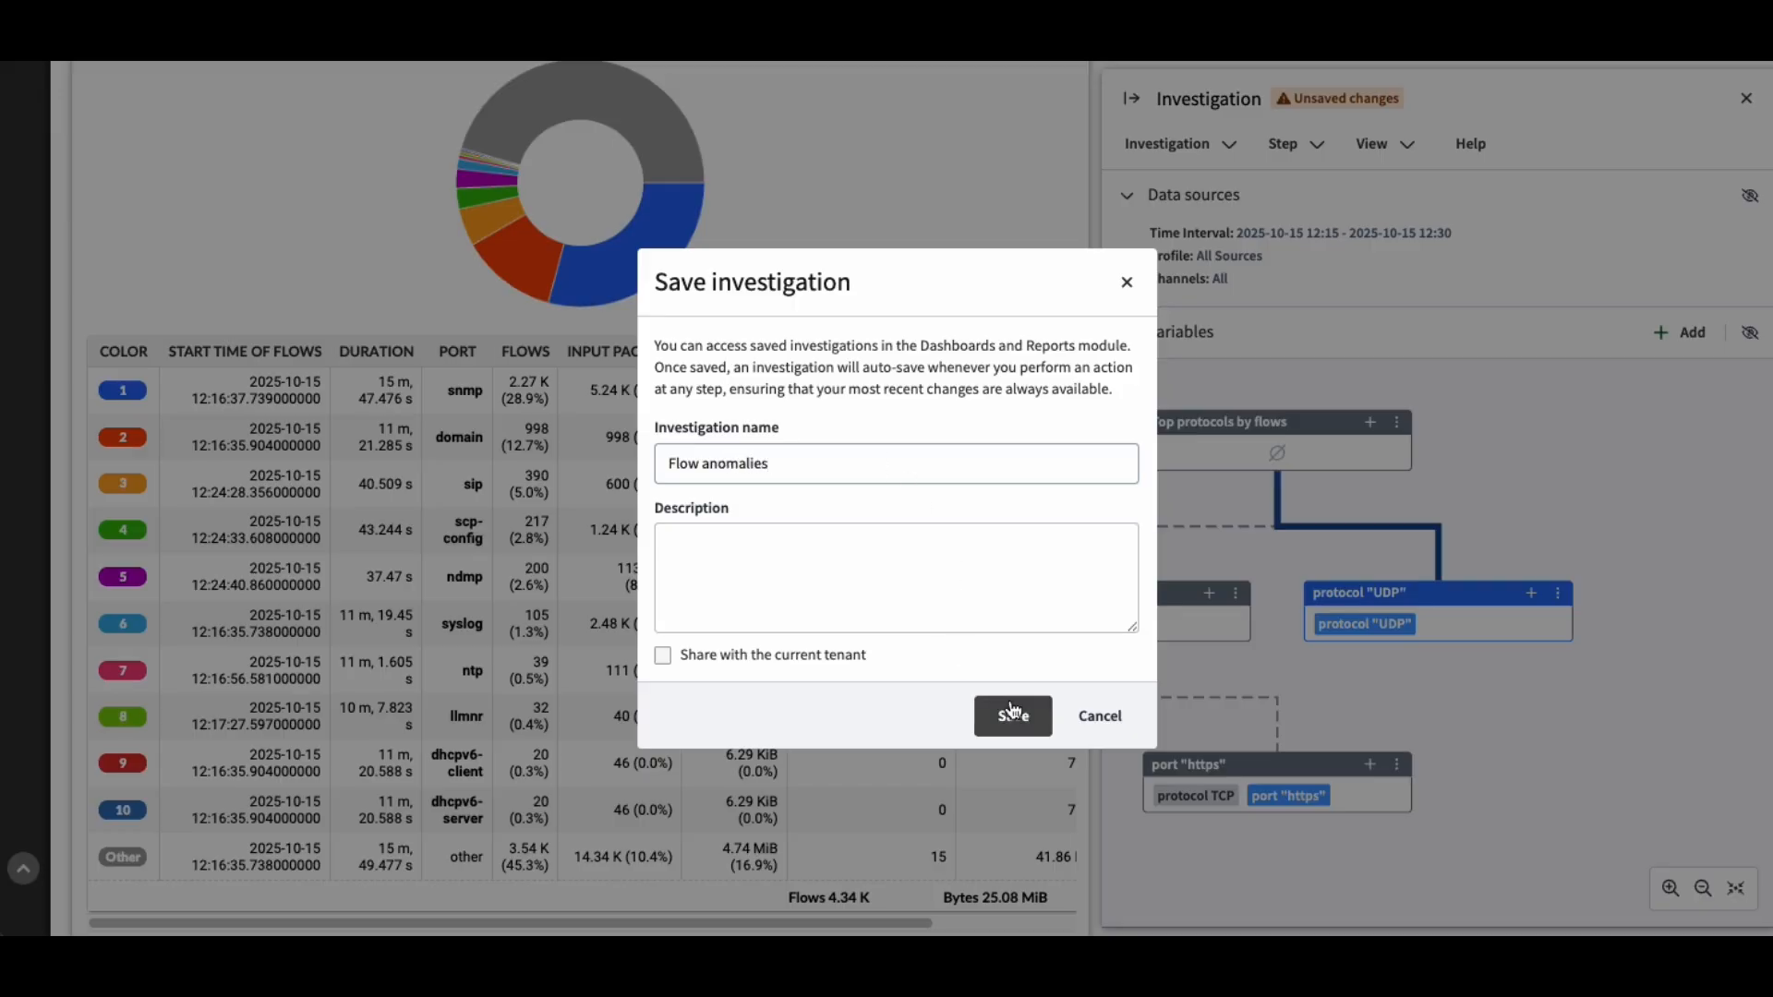
pyautogui.click(1007, 729)
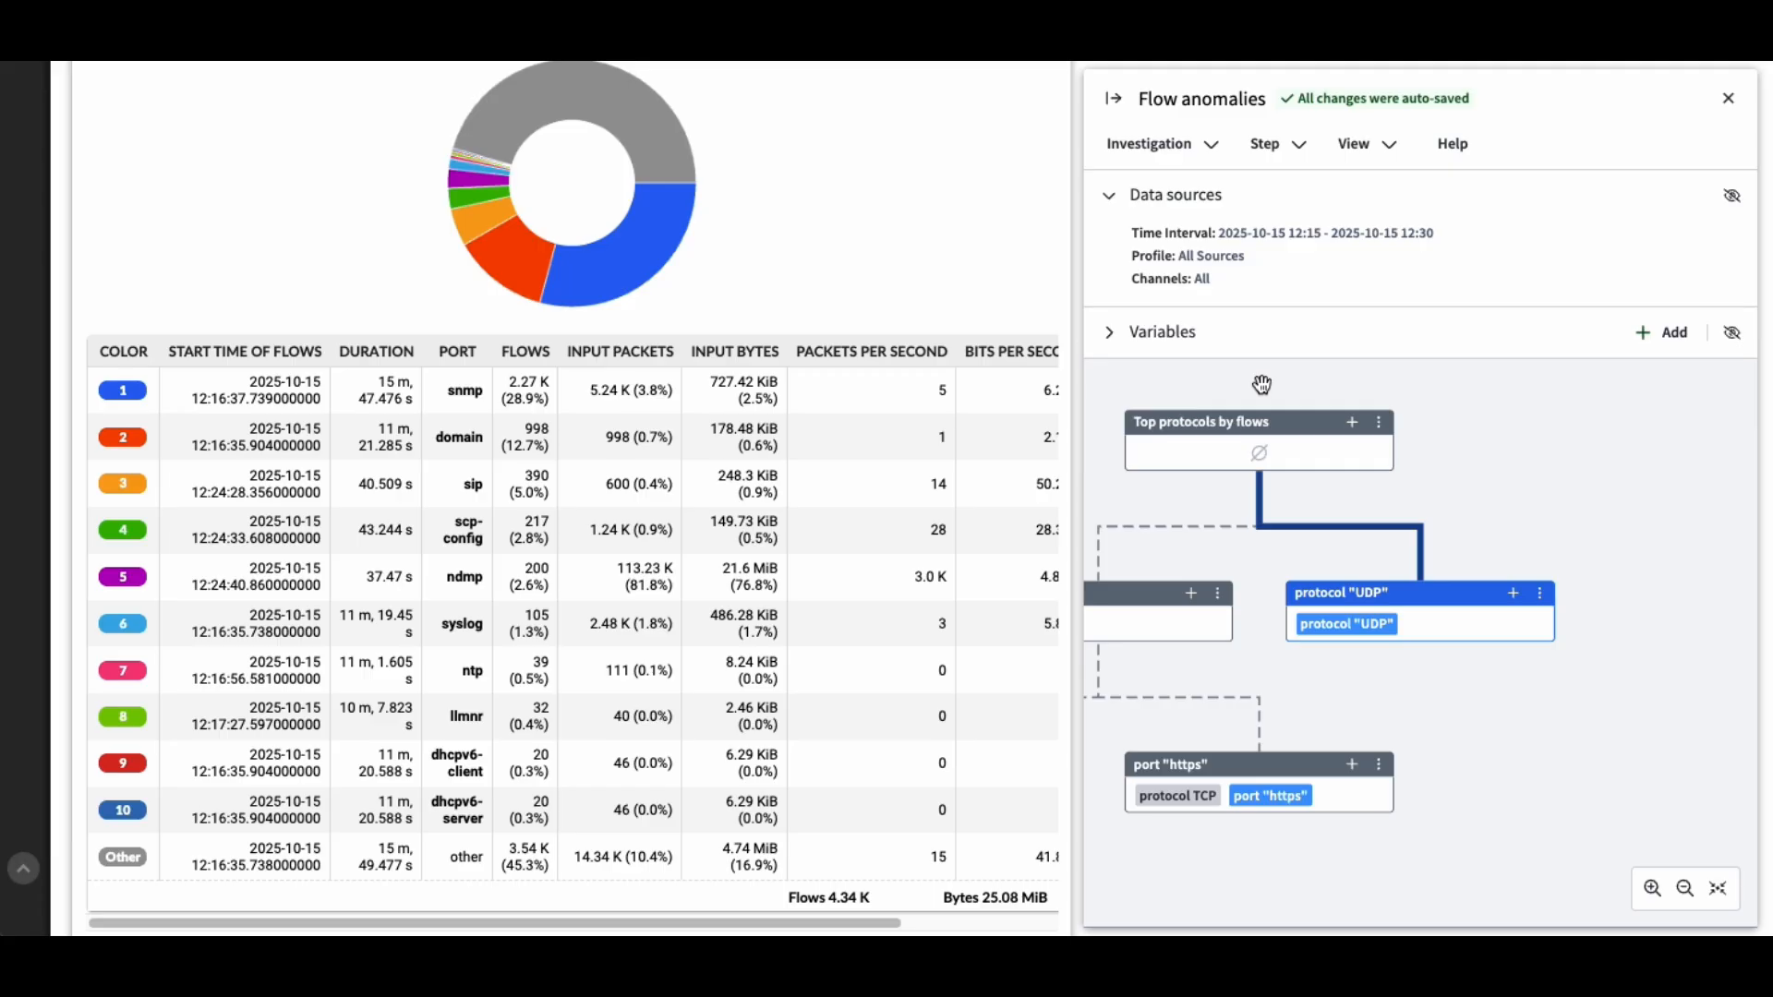
pyautogui.click(1213, 153)
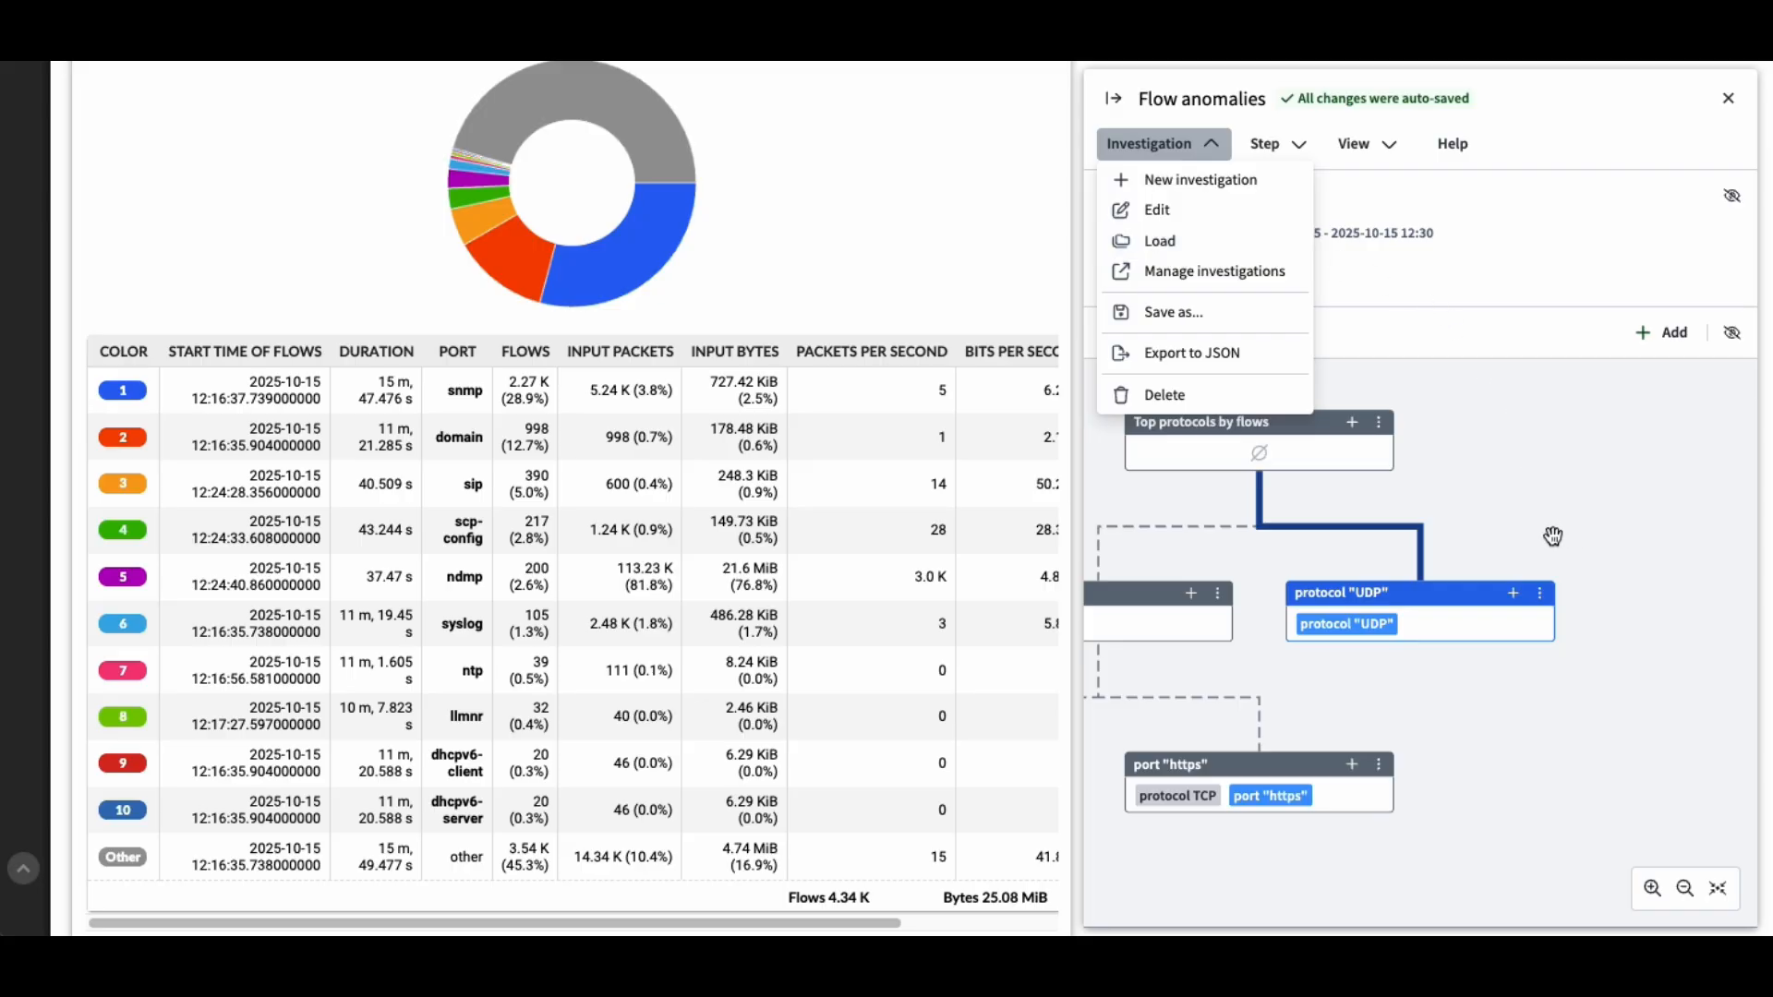
pyautogui.click(1484, 528)
pyautogui.moveTo(1484, 528); pyautogui.dragTo(1670, 533)
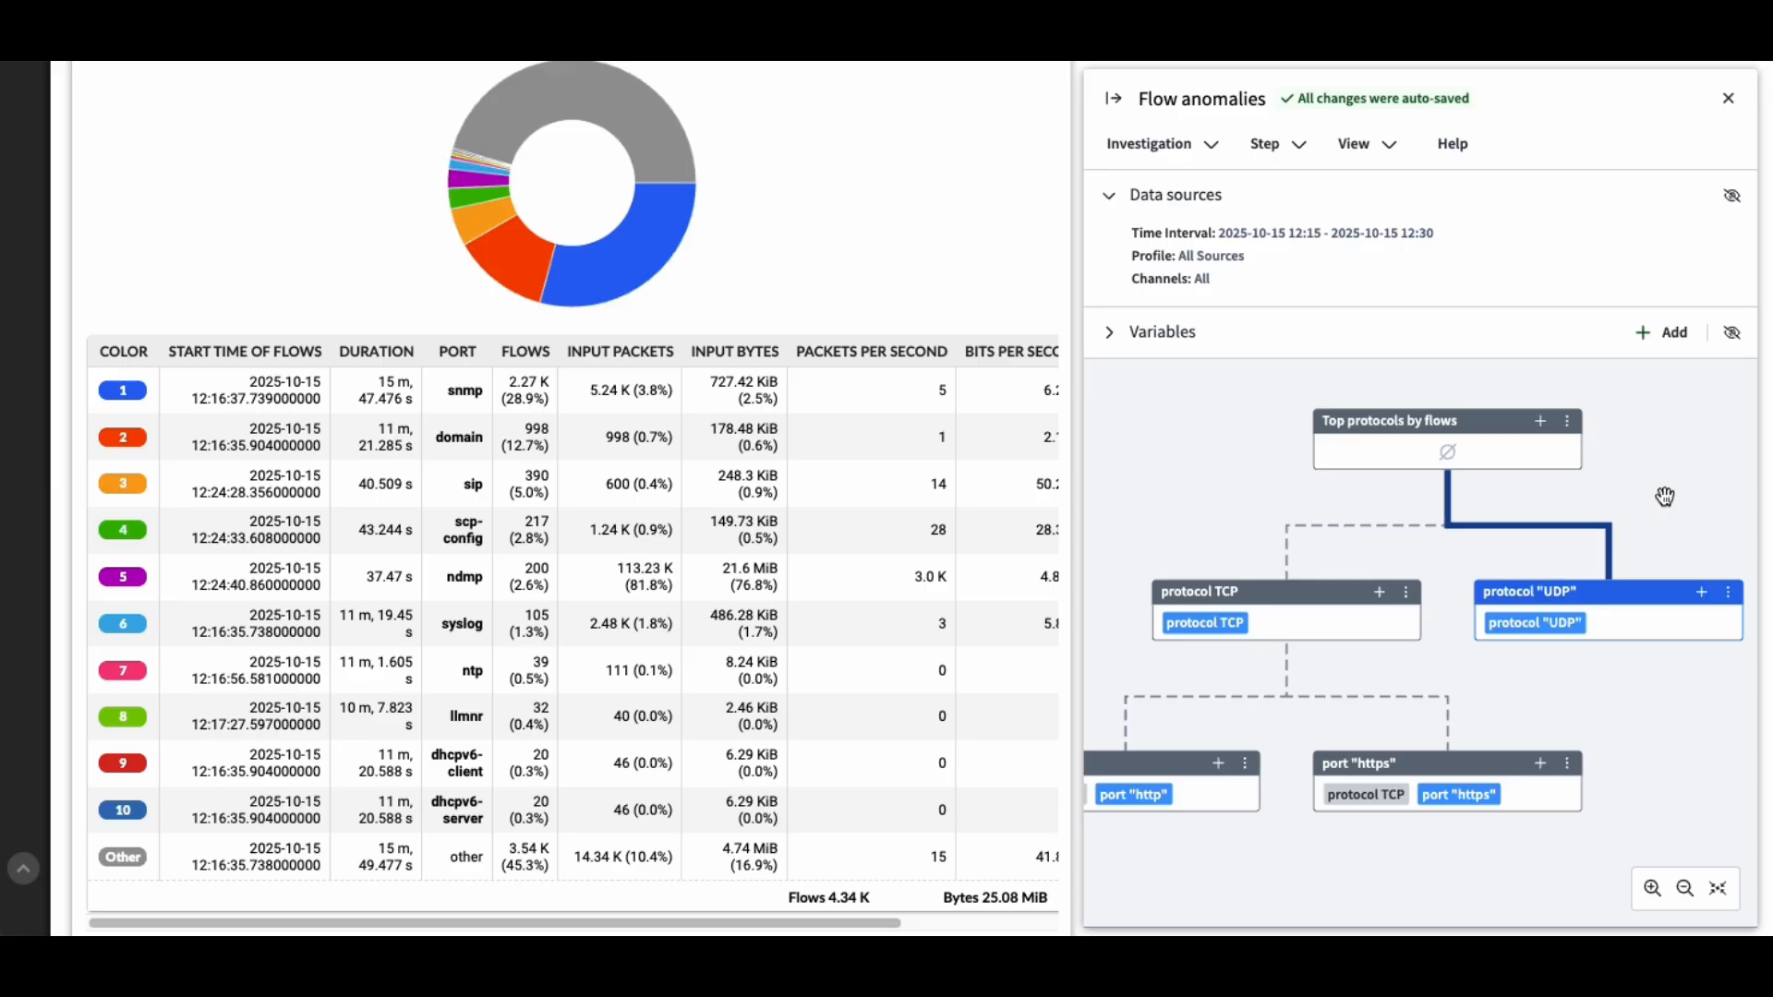
pyautogui.click(1477, 444)
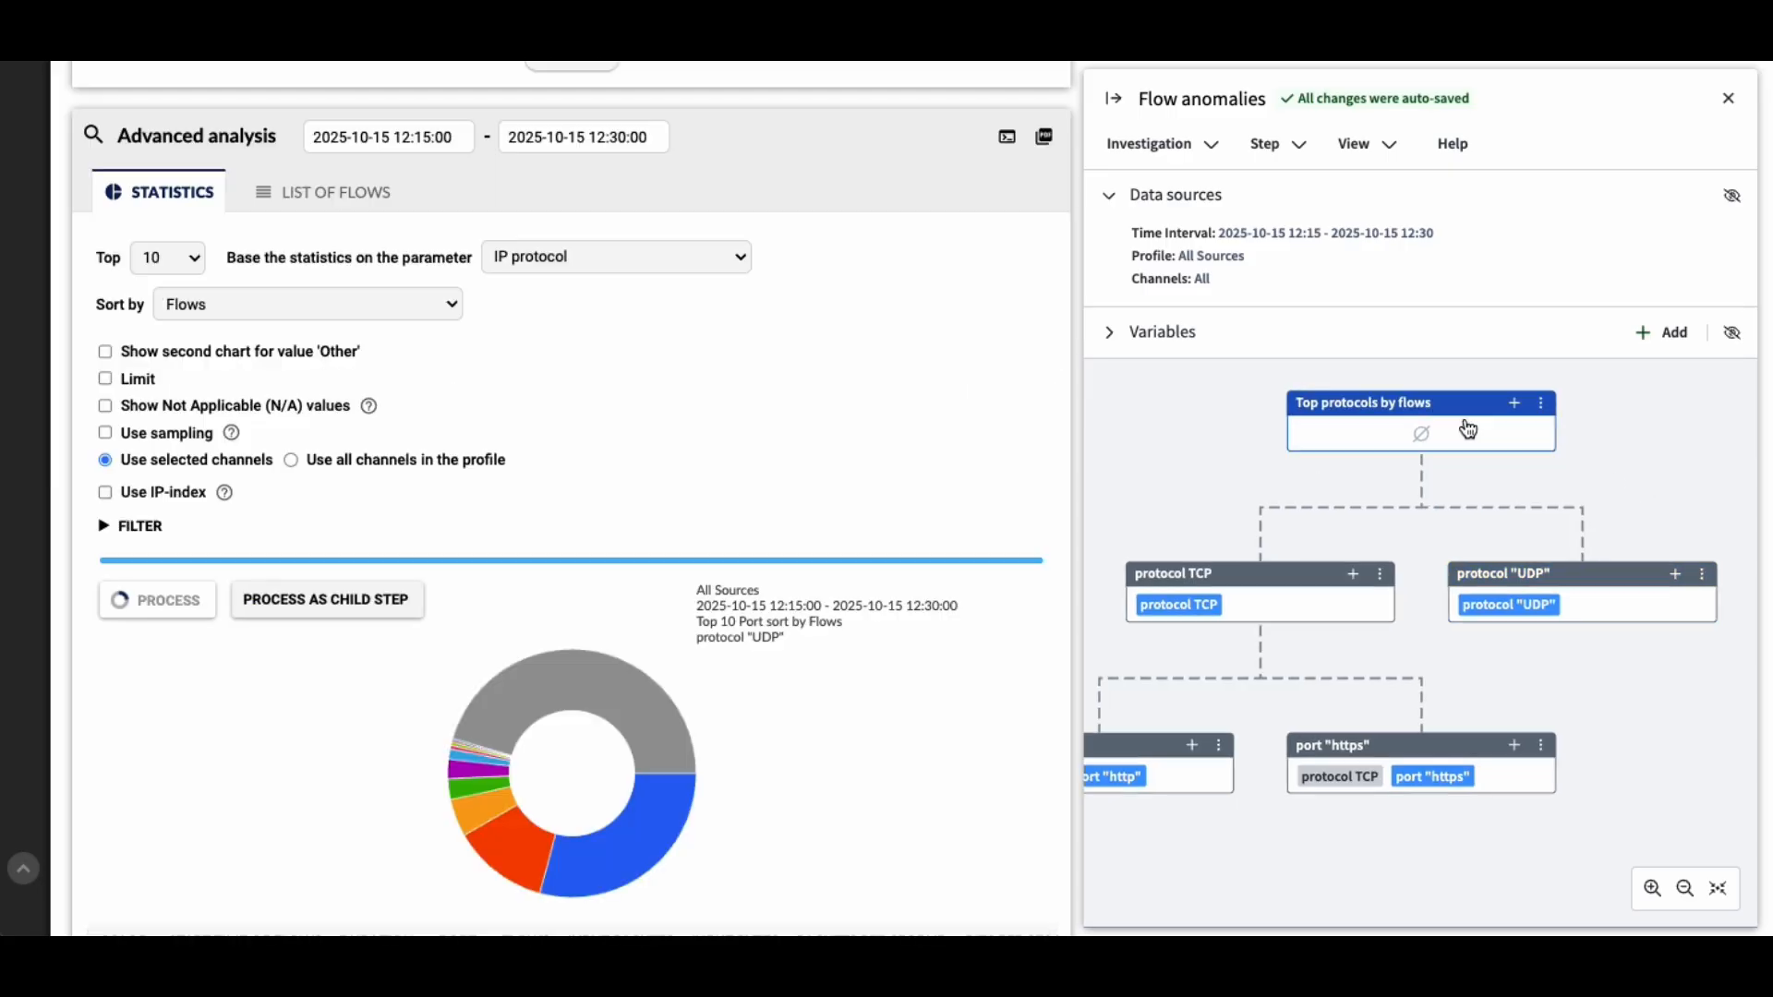
pyautogui.scroll(7, 817, 336)
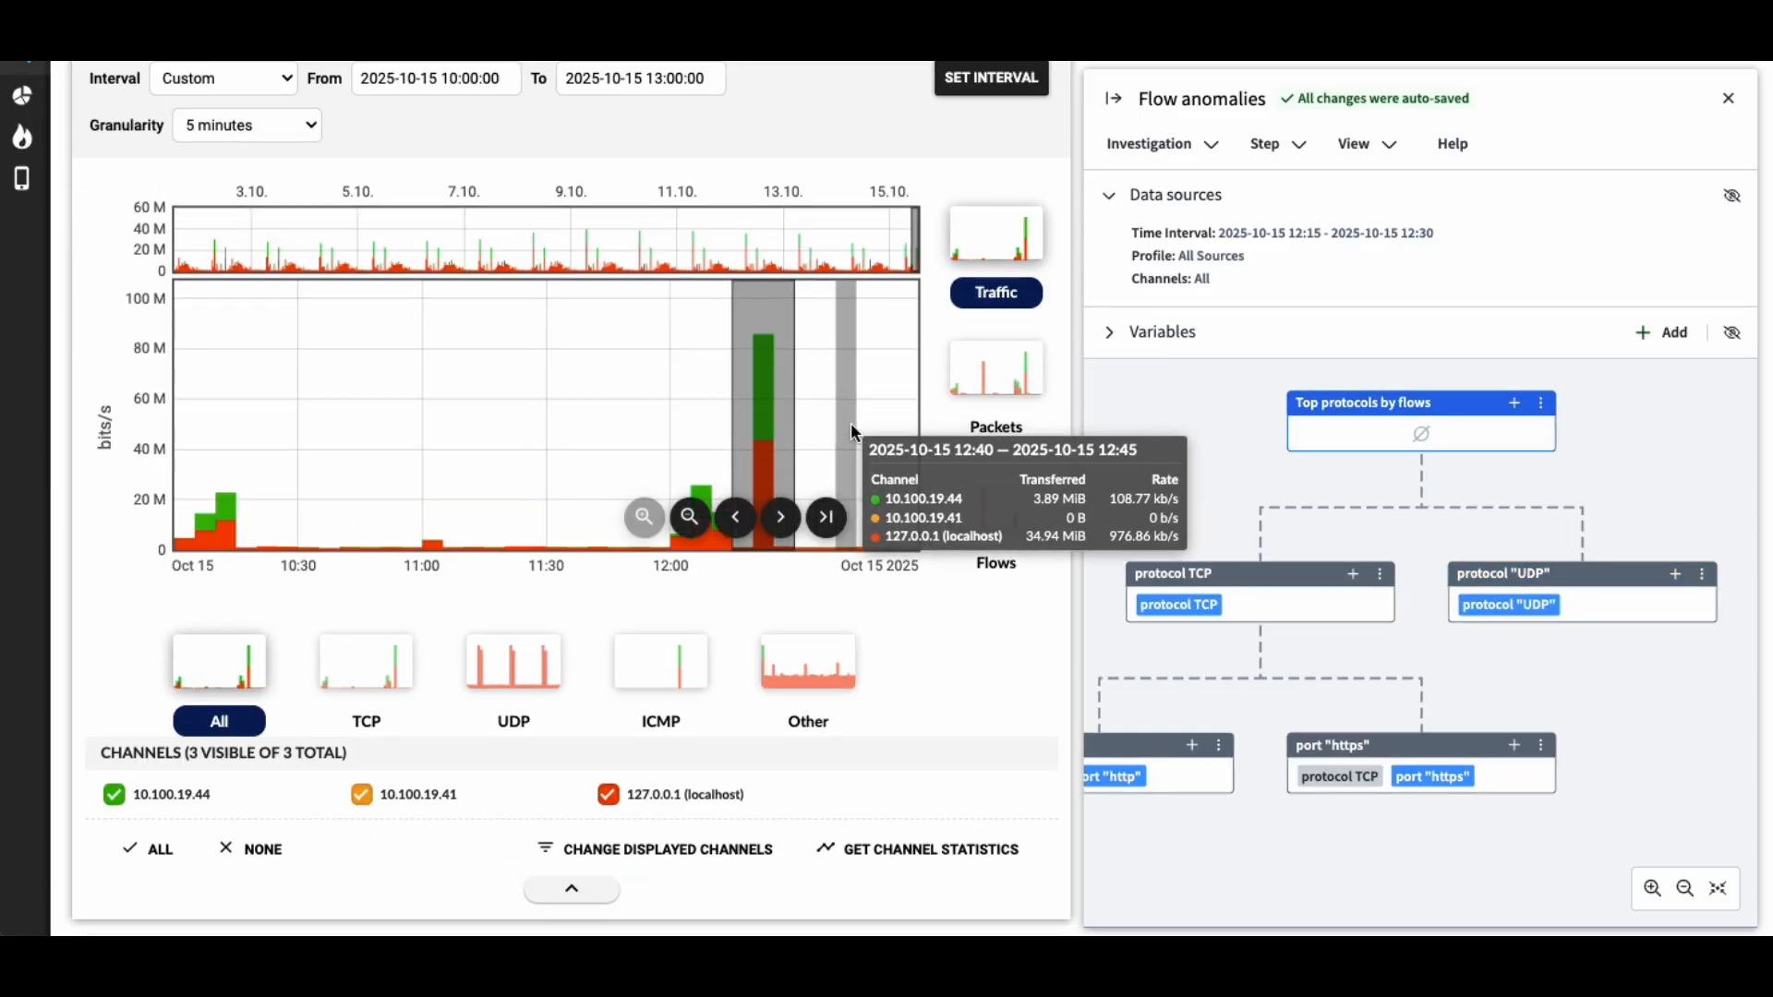
pyautogui.moveTo(672, 440); pyautogui.dragTo(836, 443)
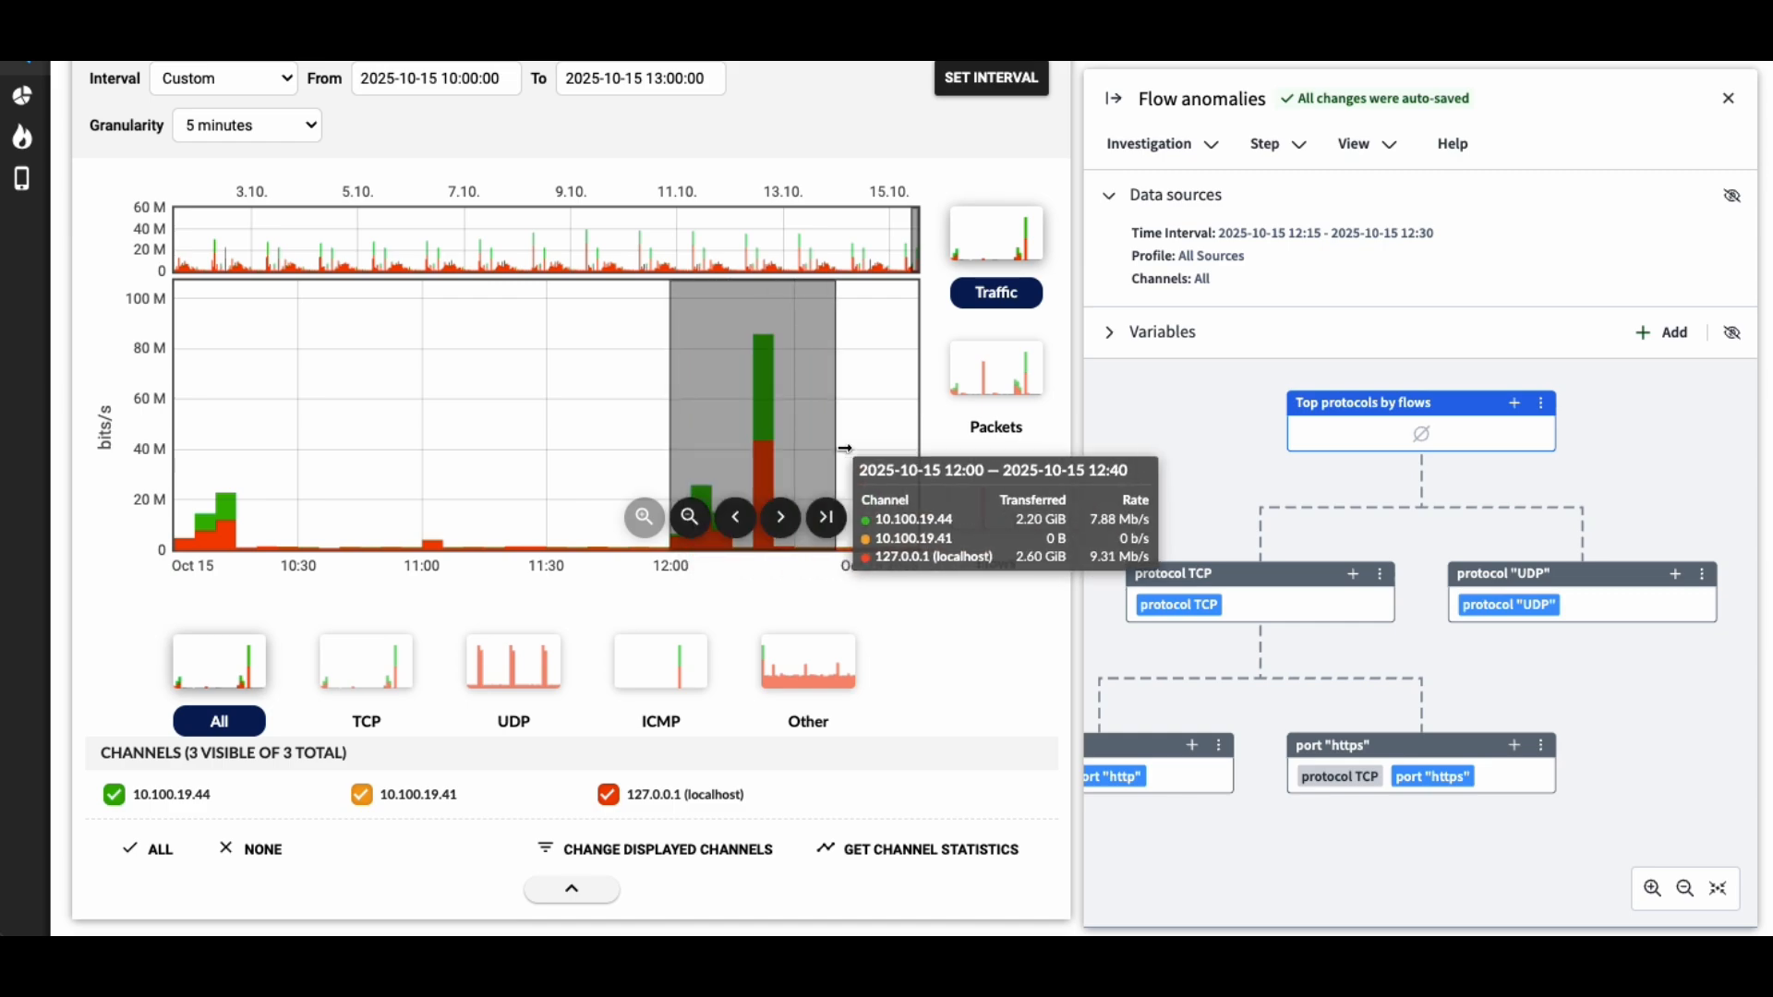
# - Process the "Top protocols by flows" step for the selected interval and skip processing the inconsistent child steps for now
pyautogui.scroll(-6, 925, 718)
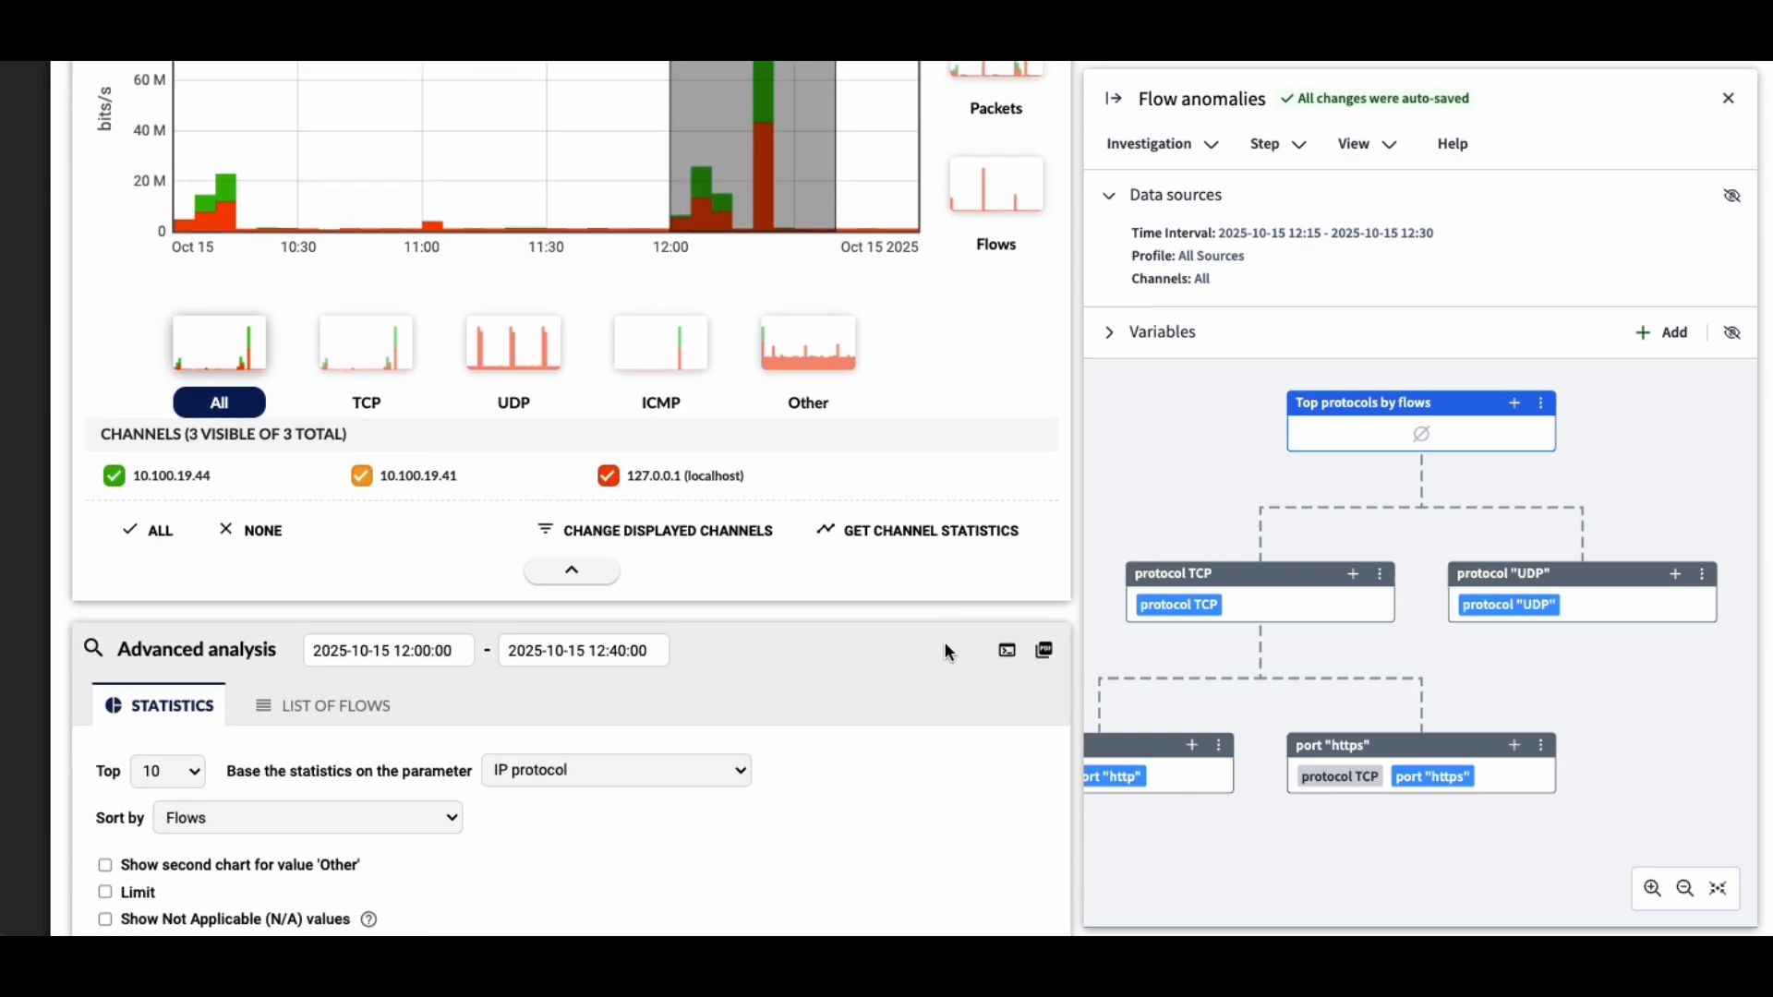
pyautogui.scroll(-1, 924, 695)
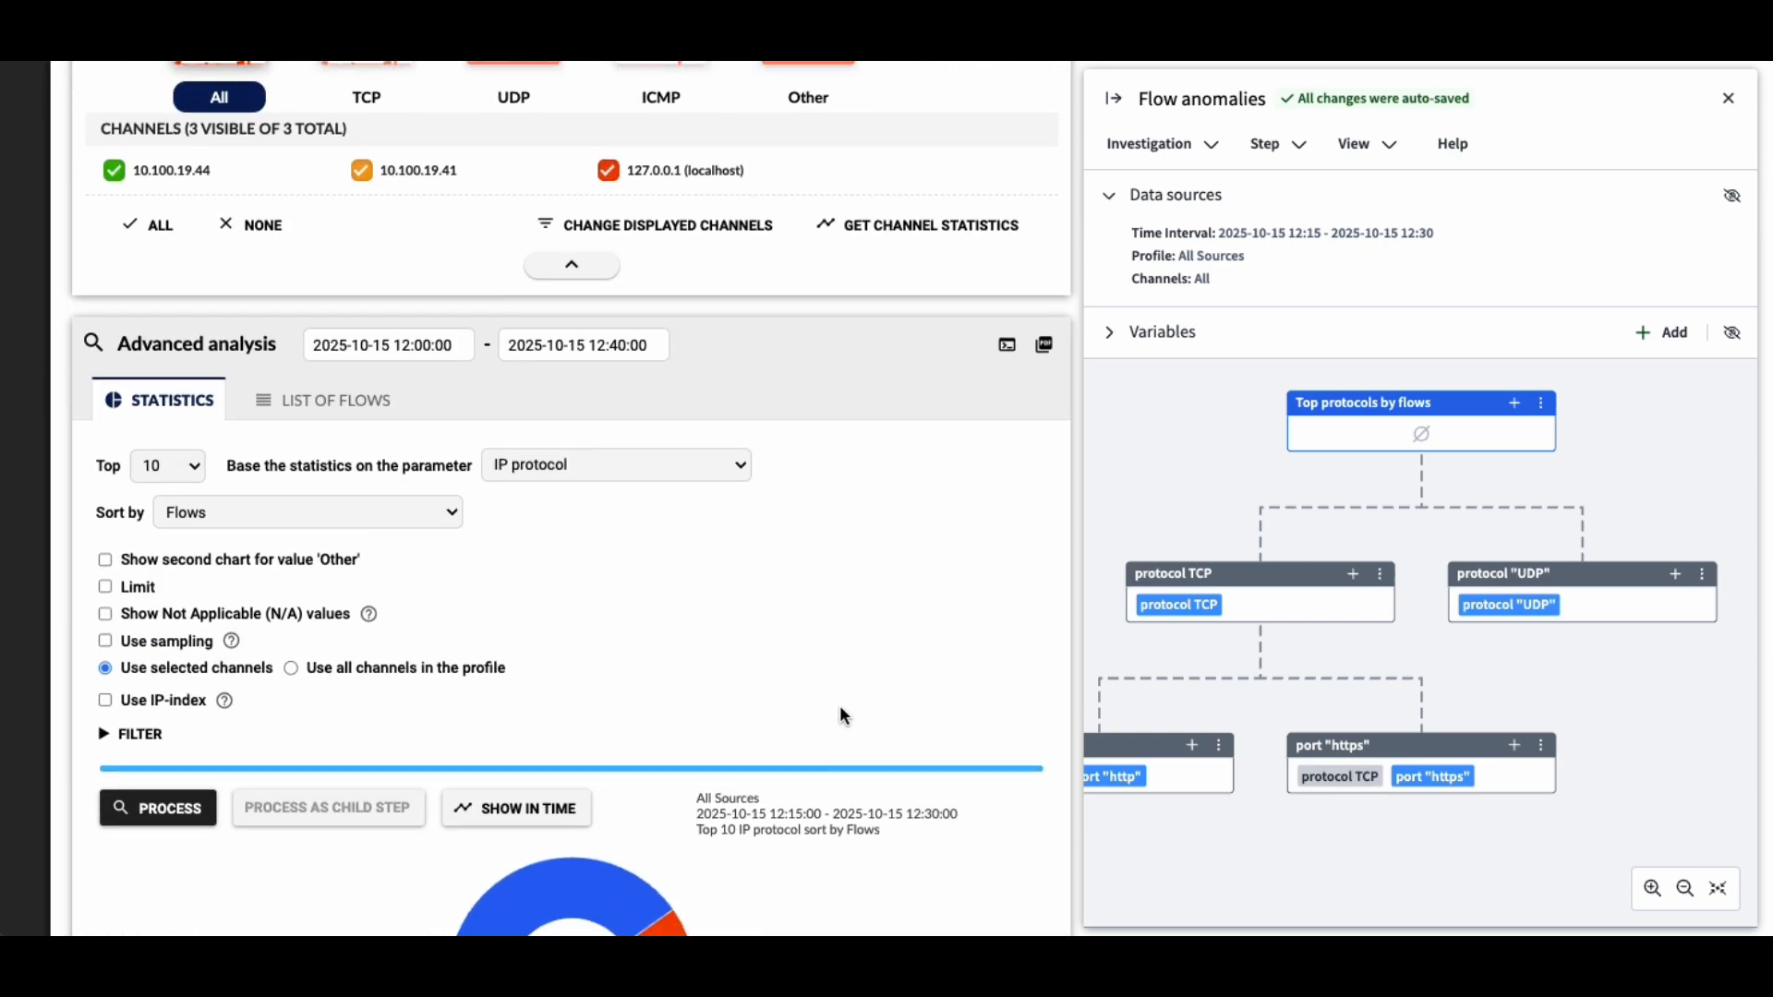
pyautogui.click(171, 822)
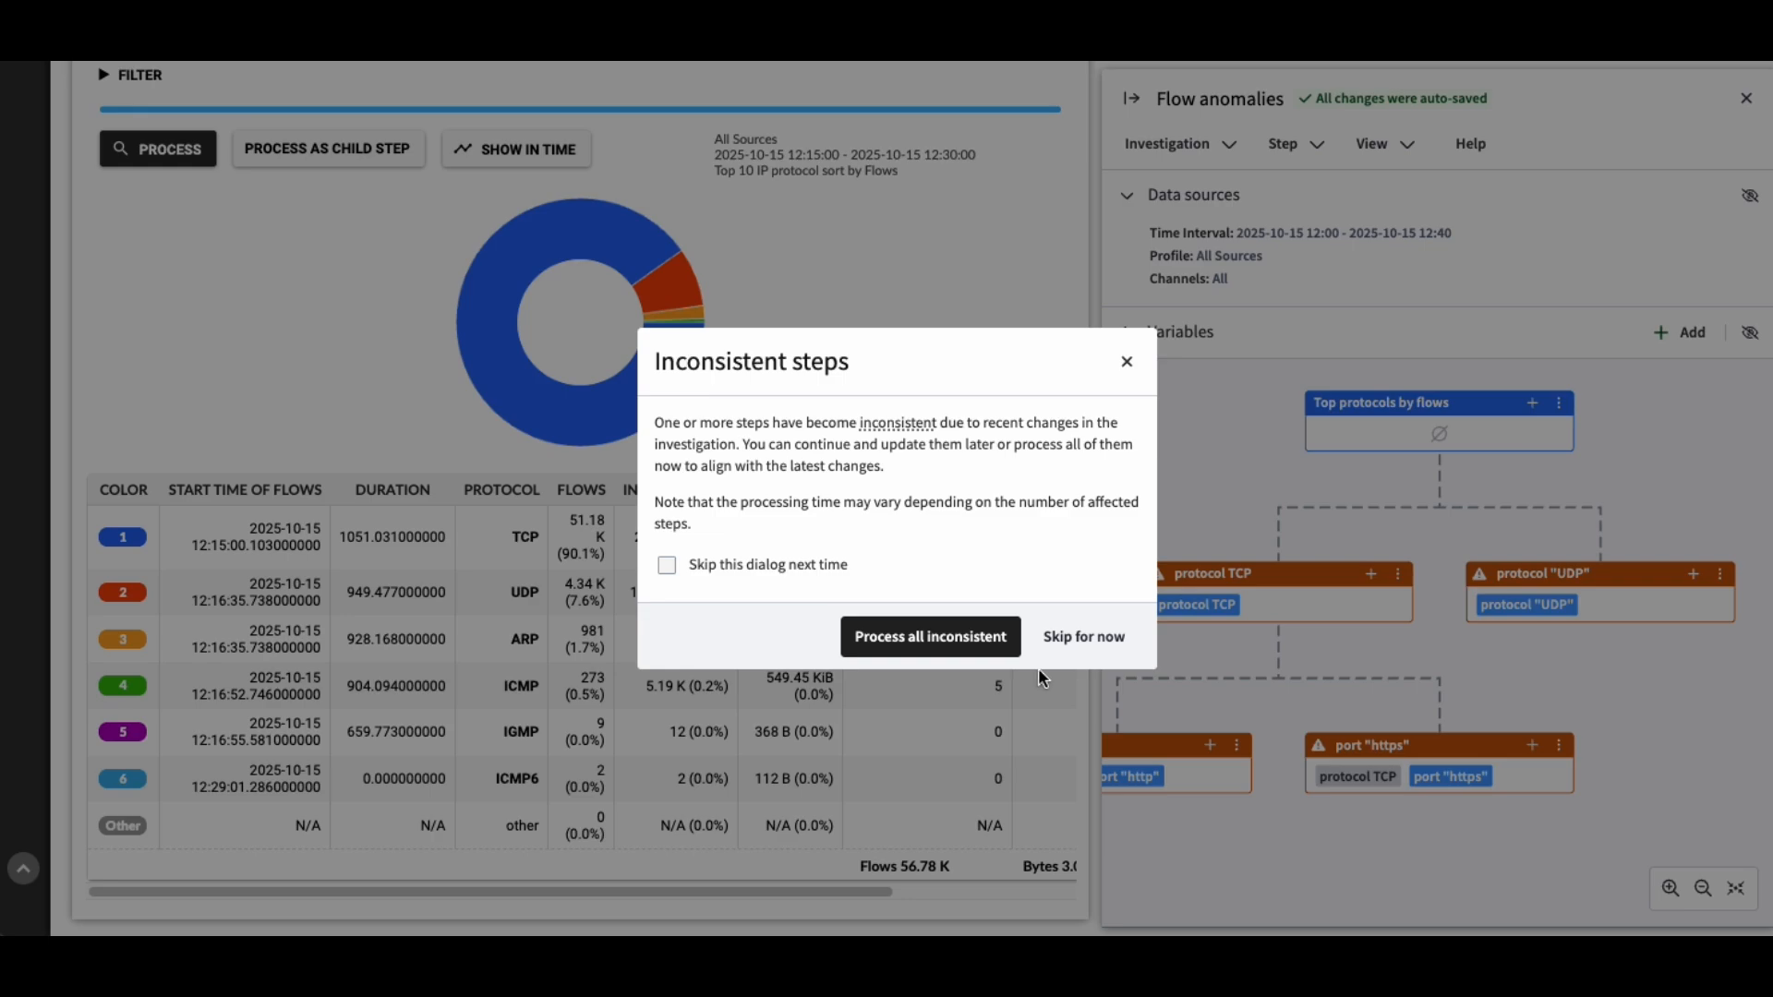
pyautogui.click(1071, 637)
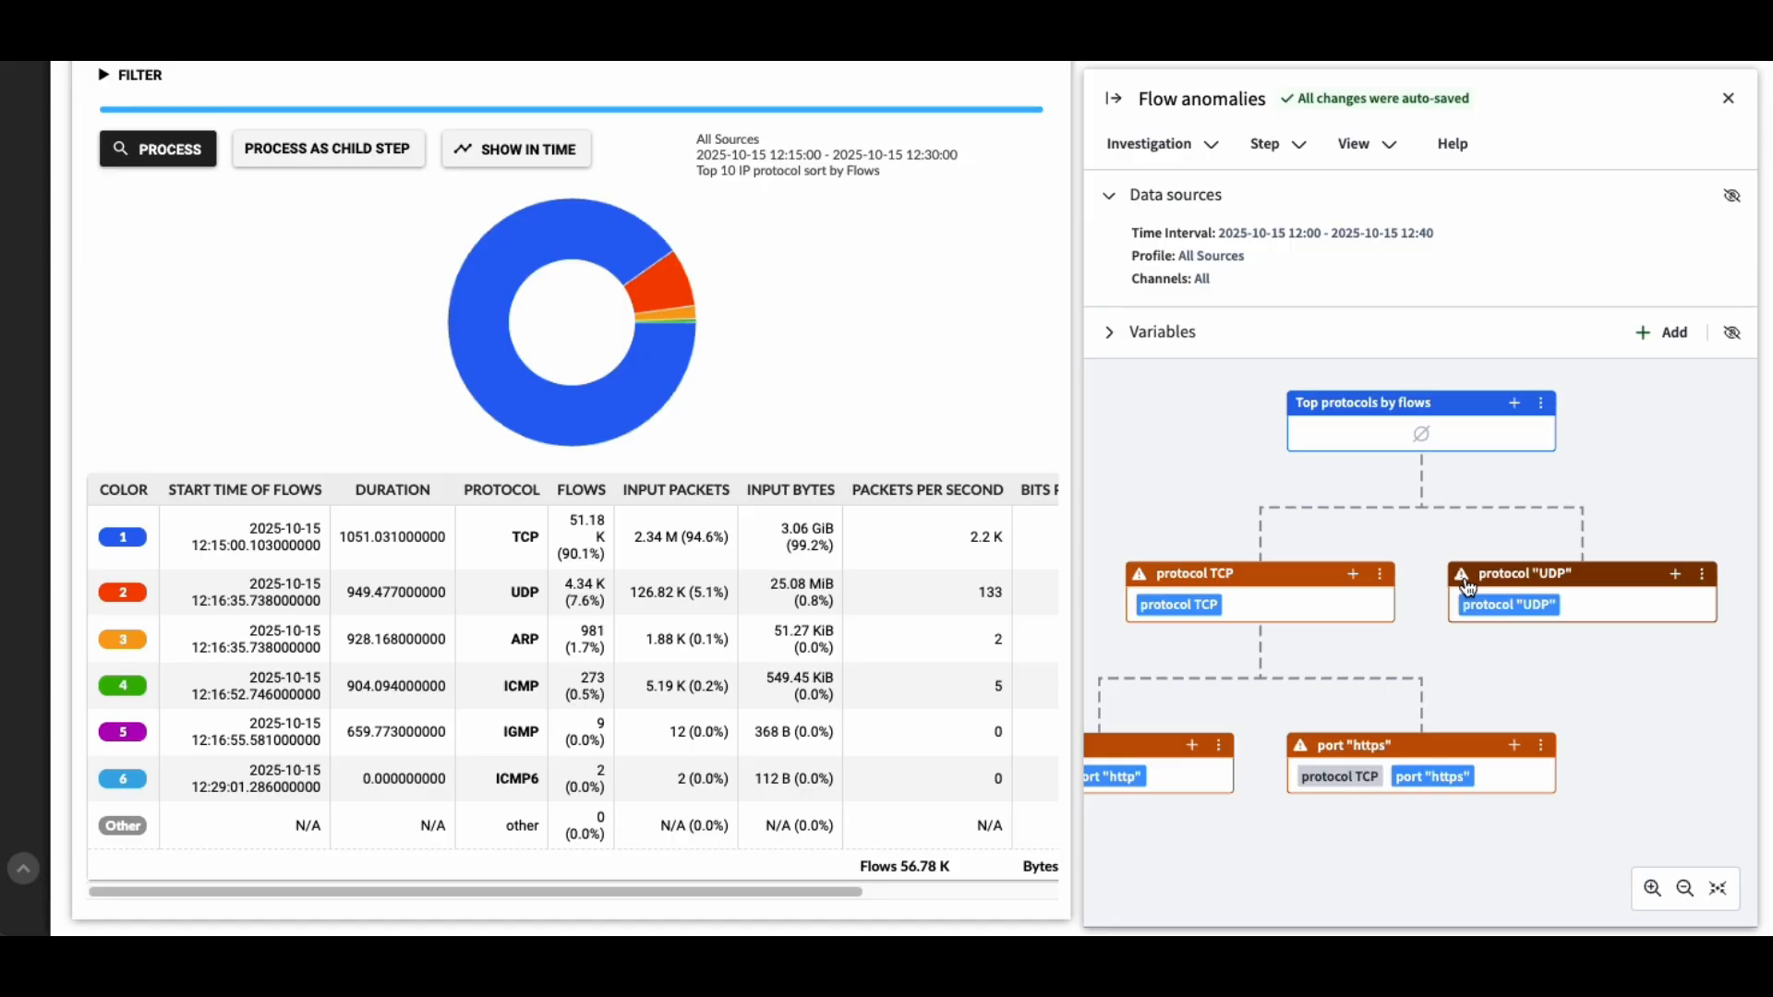
# - Process all inconsistent steps of the "Flow anomalies" investigation together and confirm the operation
pyautogui.moveTo(1145, 578)
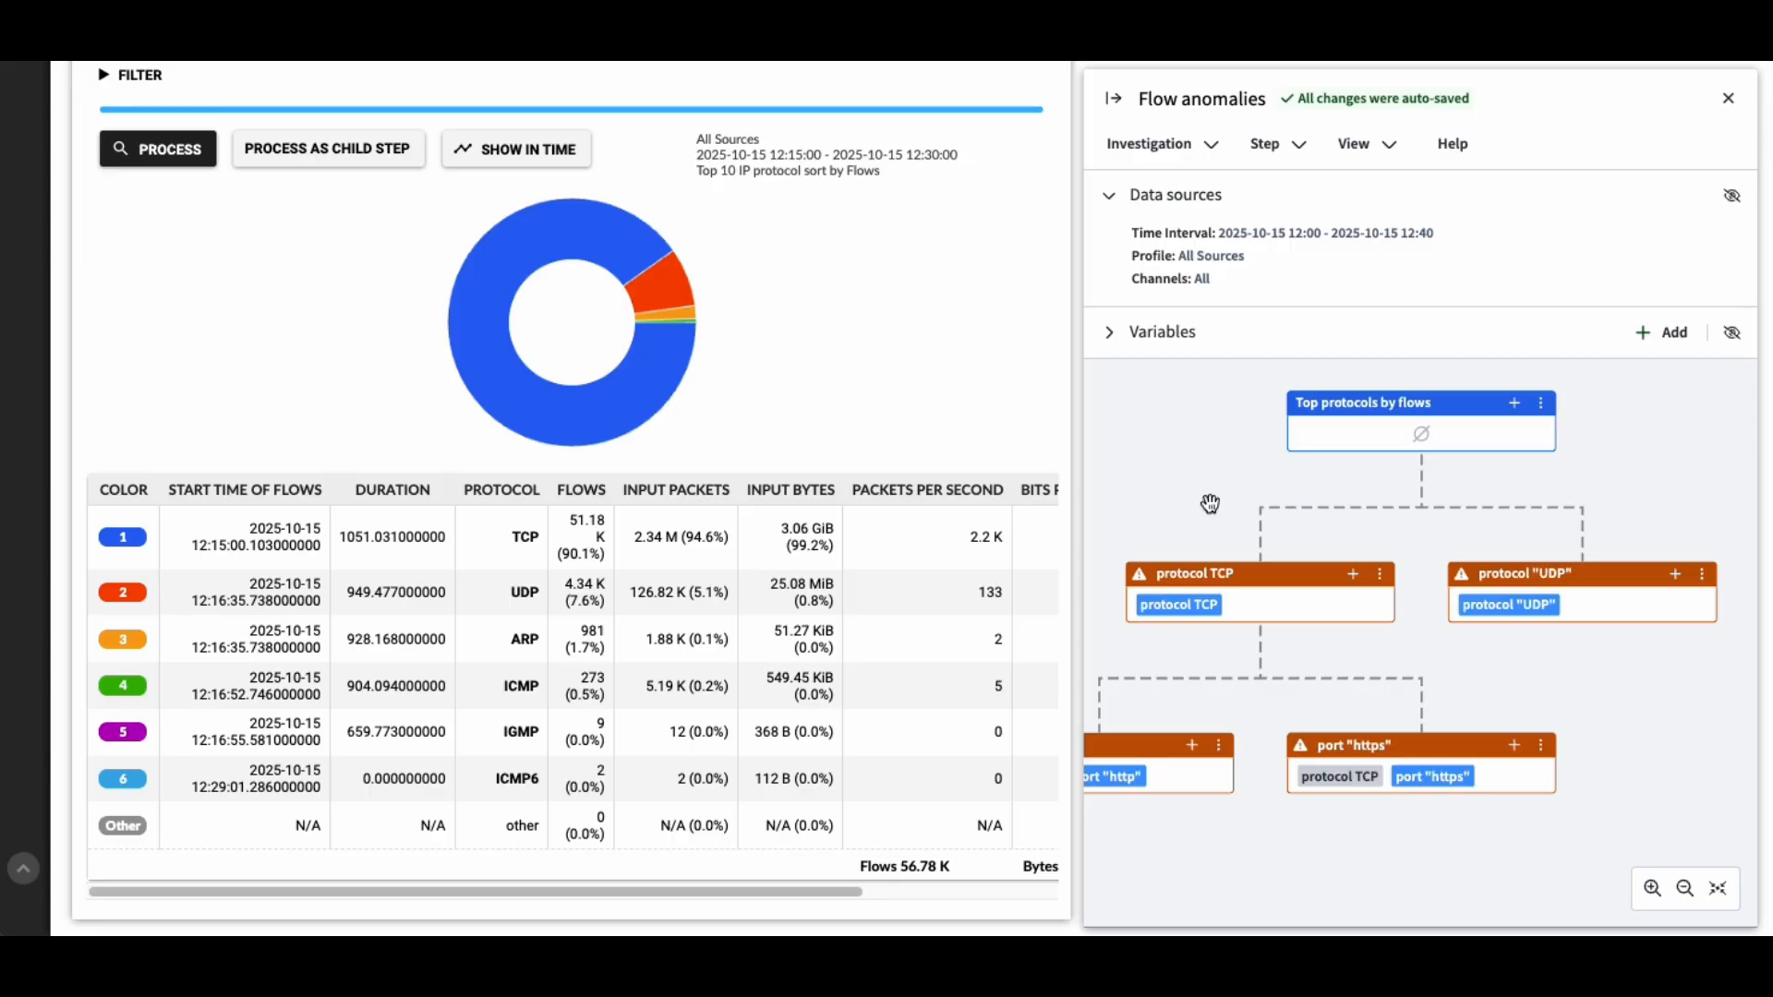
pyautogui.click(1272, 157)
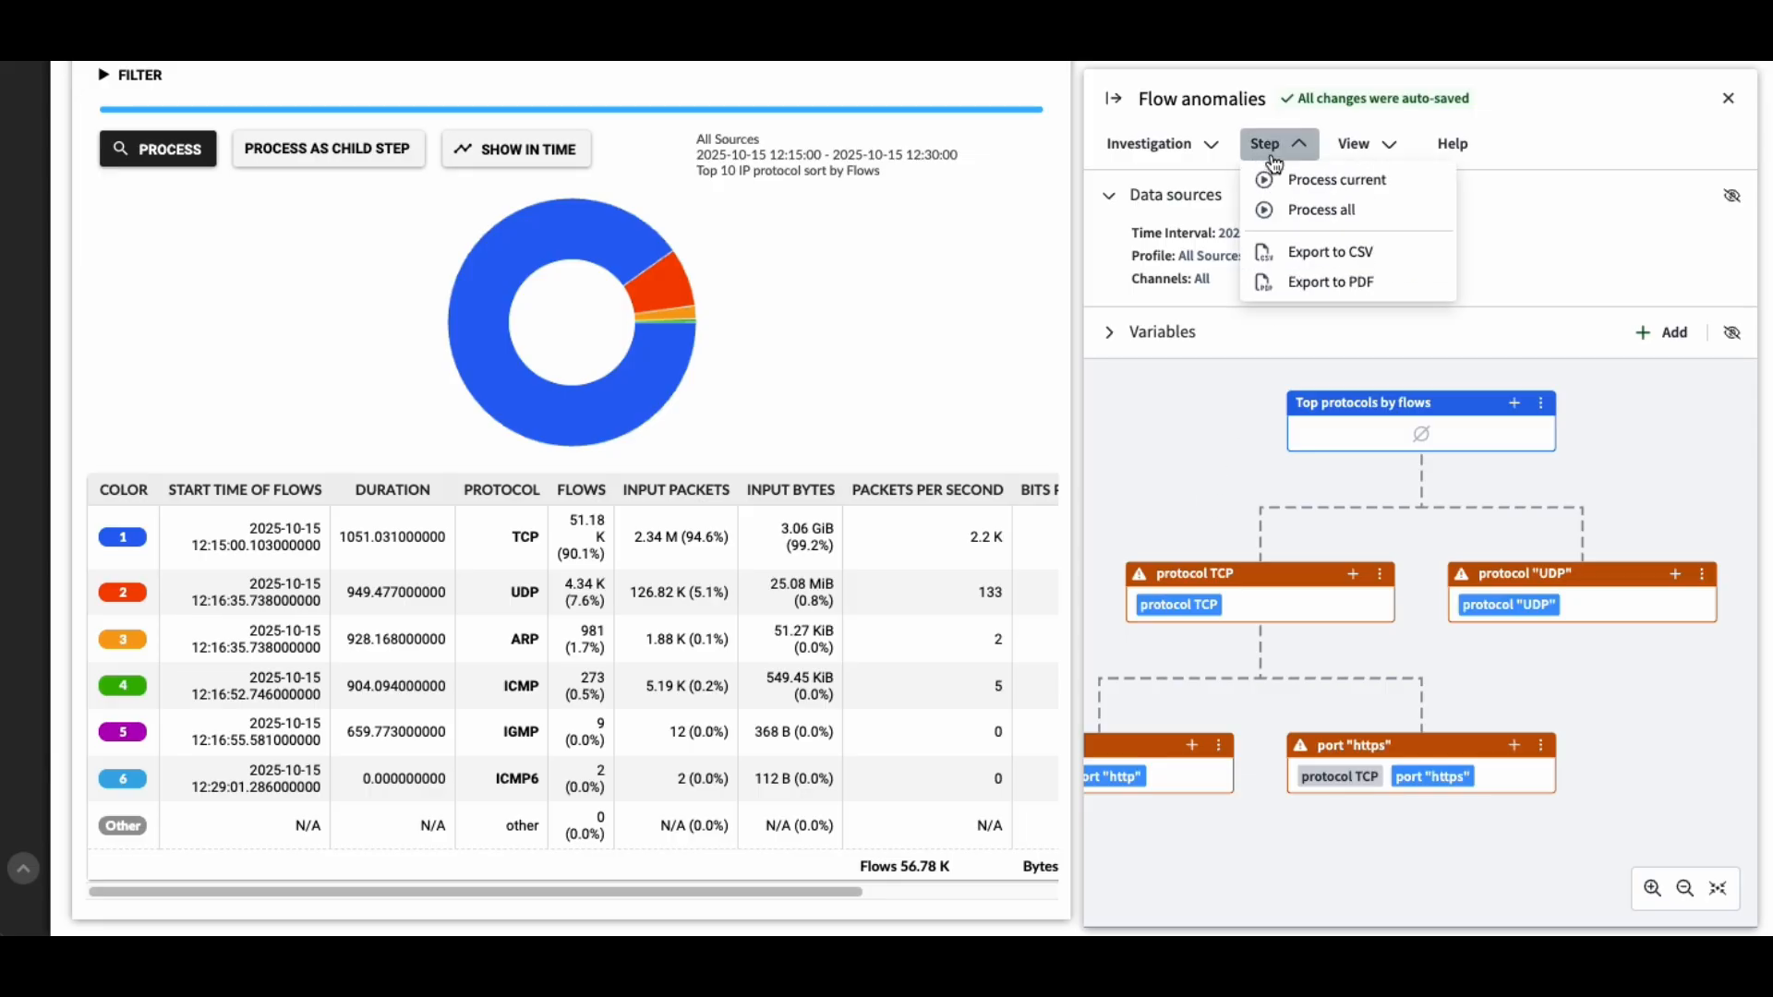
pyautogui.click(1324, 212)
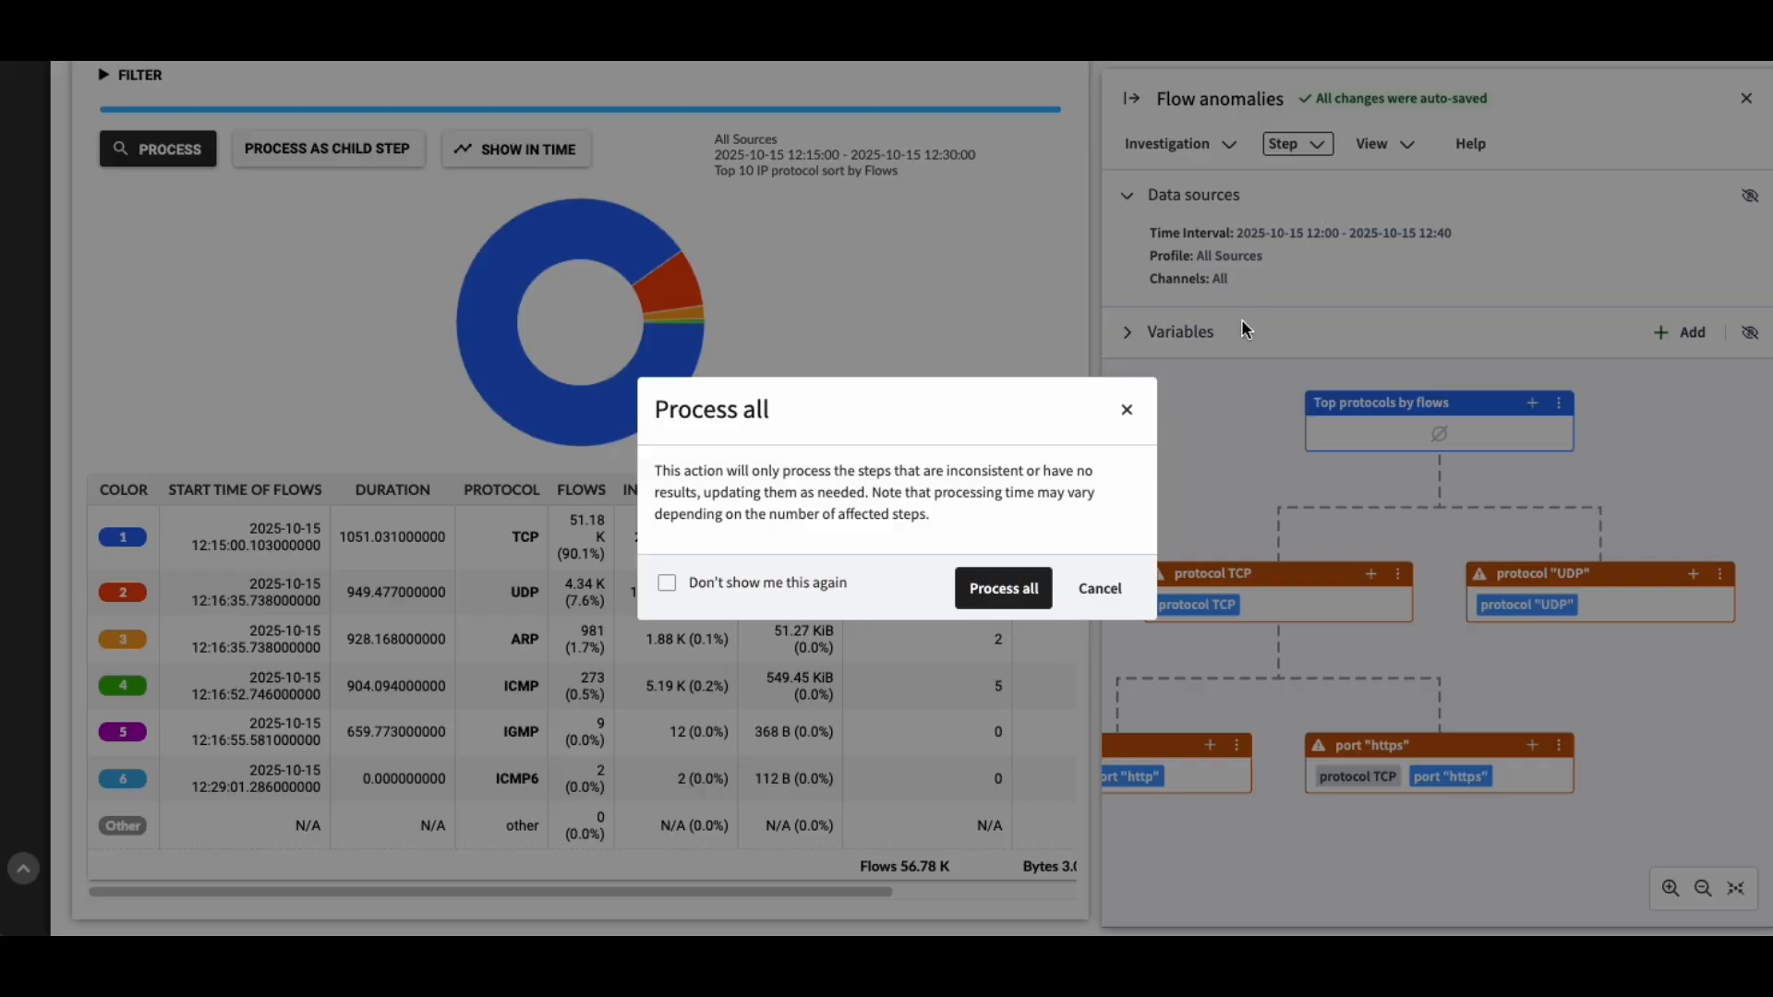
pyautogui.click(1016, 597)
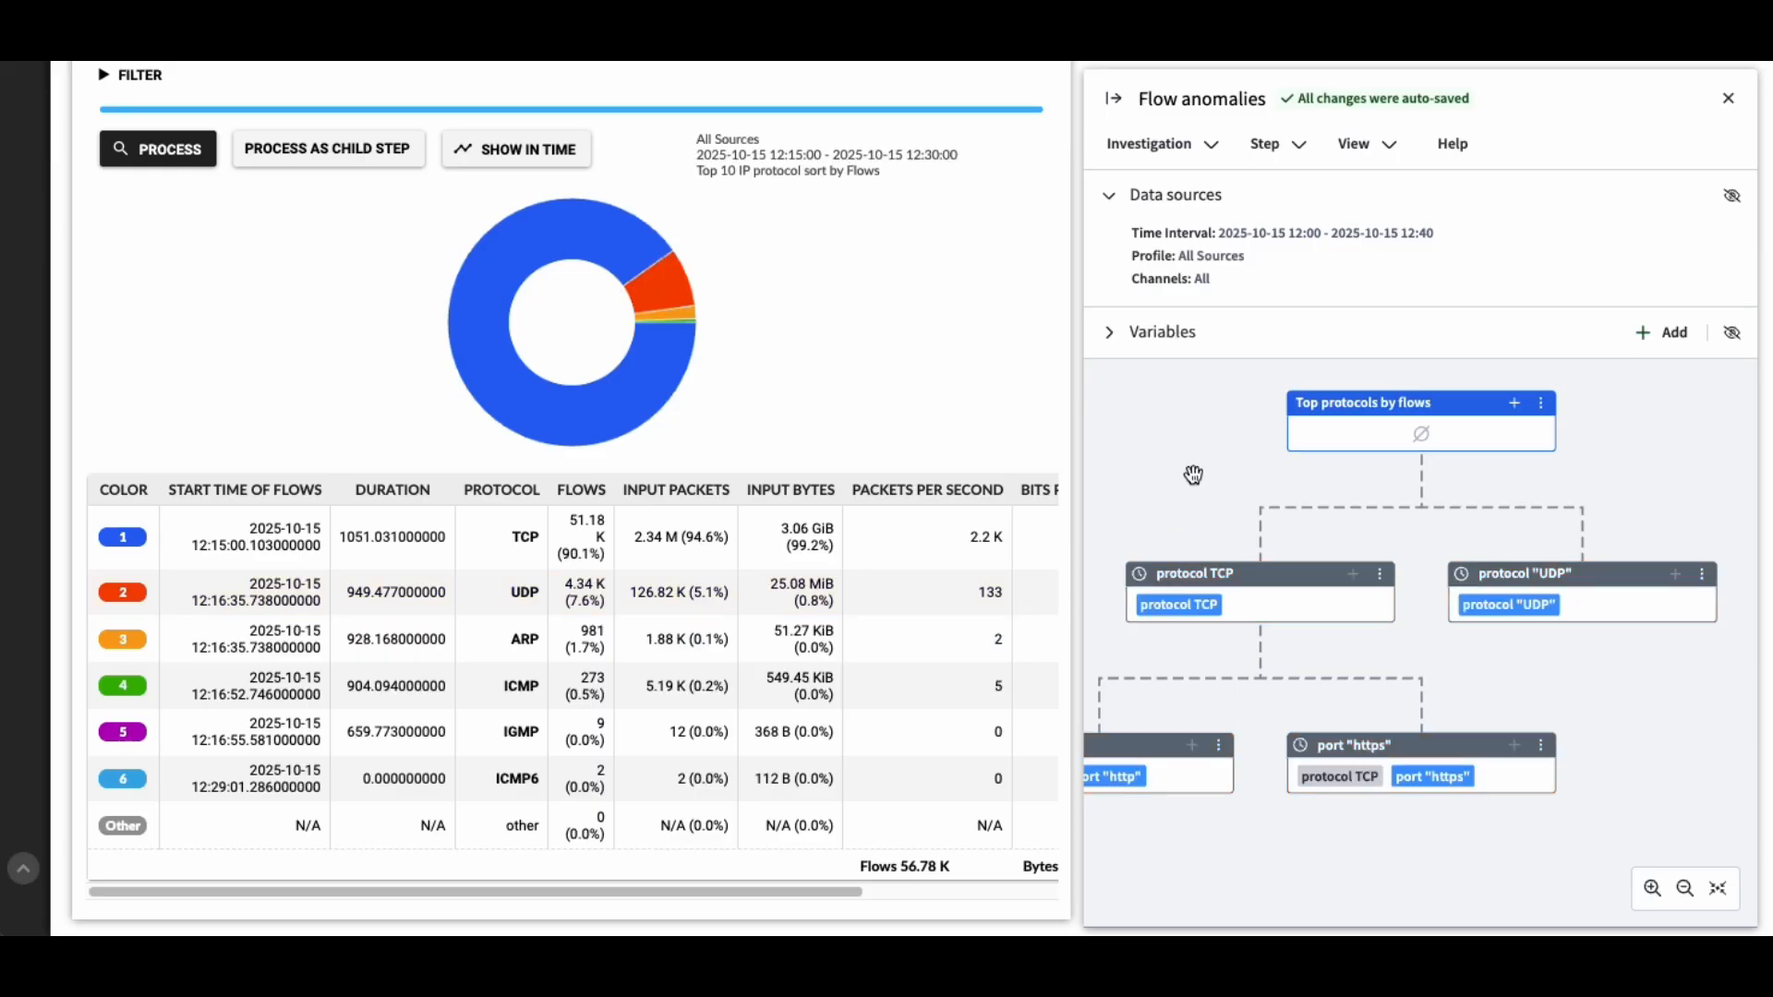